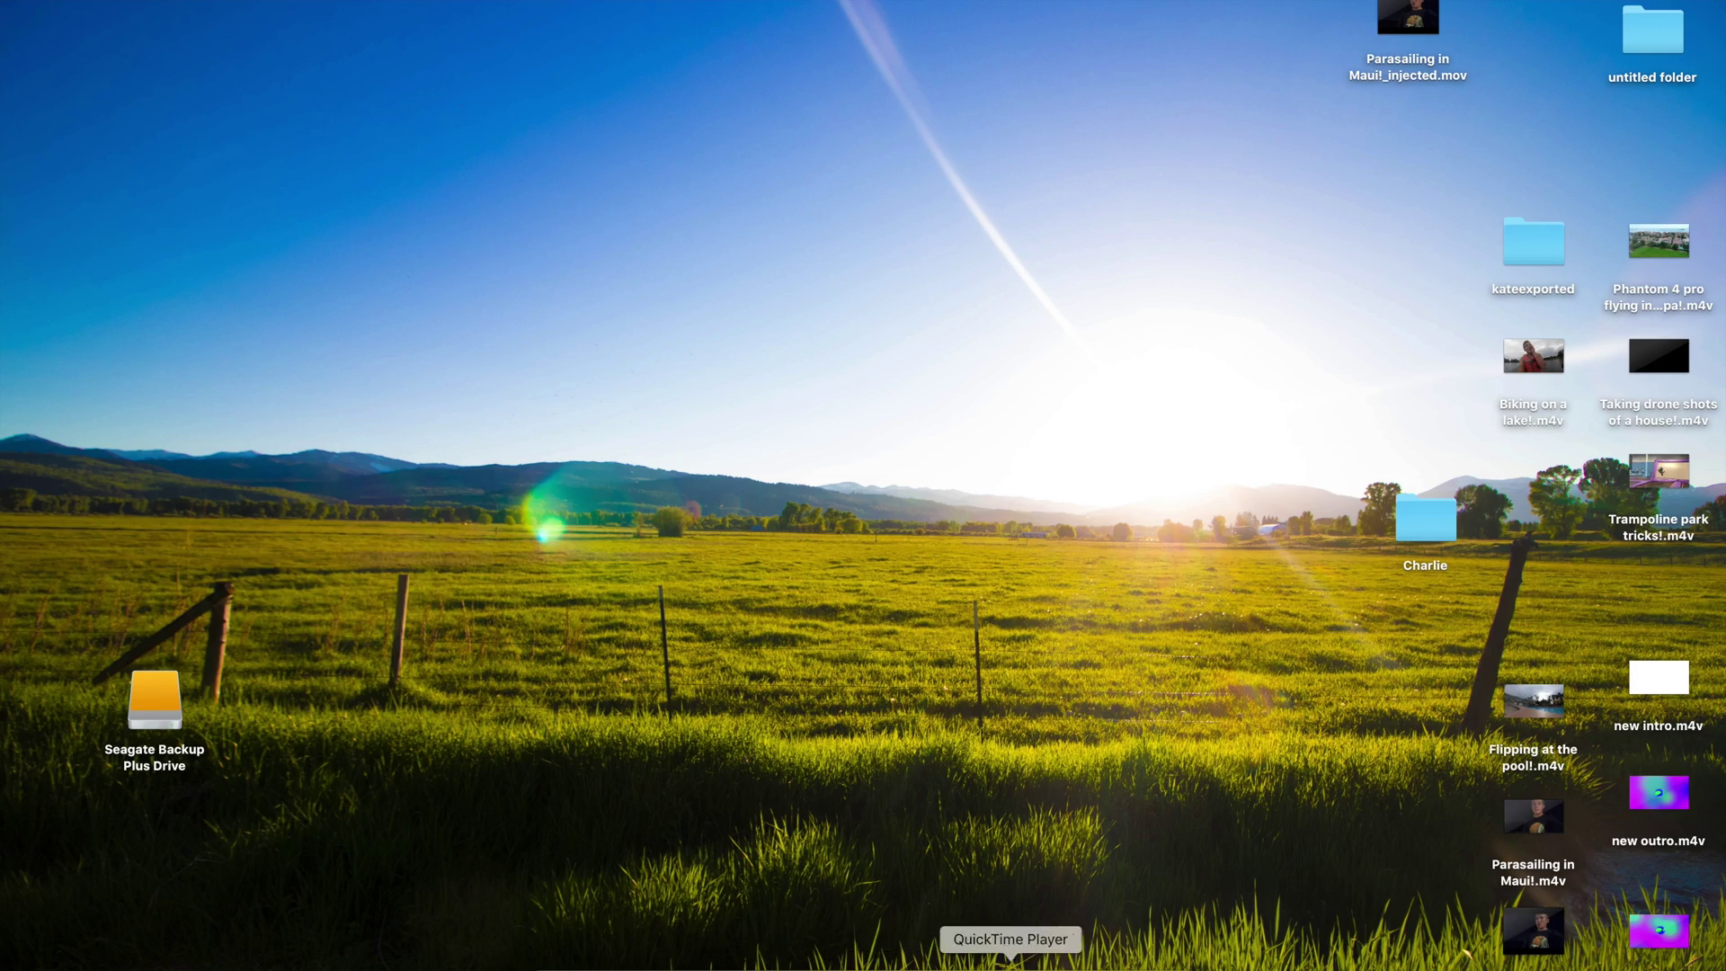
Step: Launch Fusion Studio 1.2 from the second page of Launchpad
key(F4)
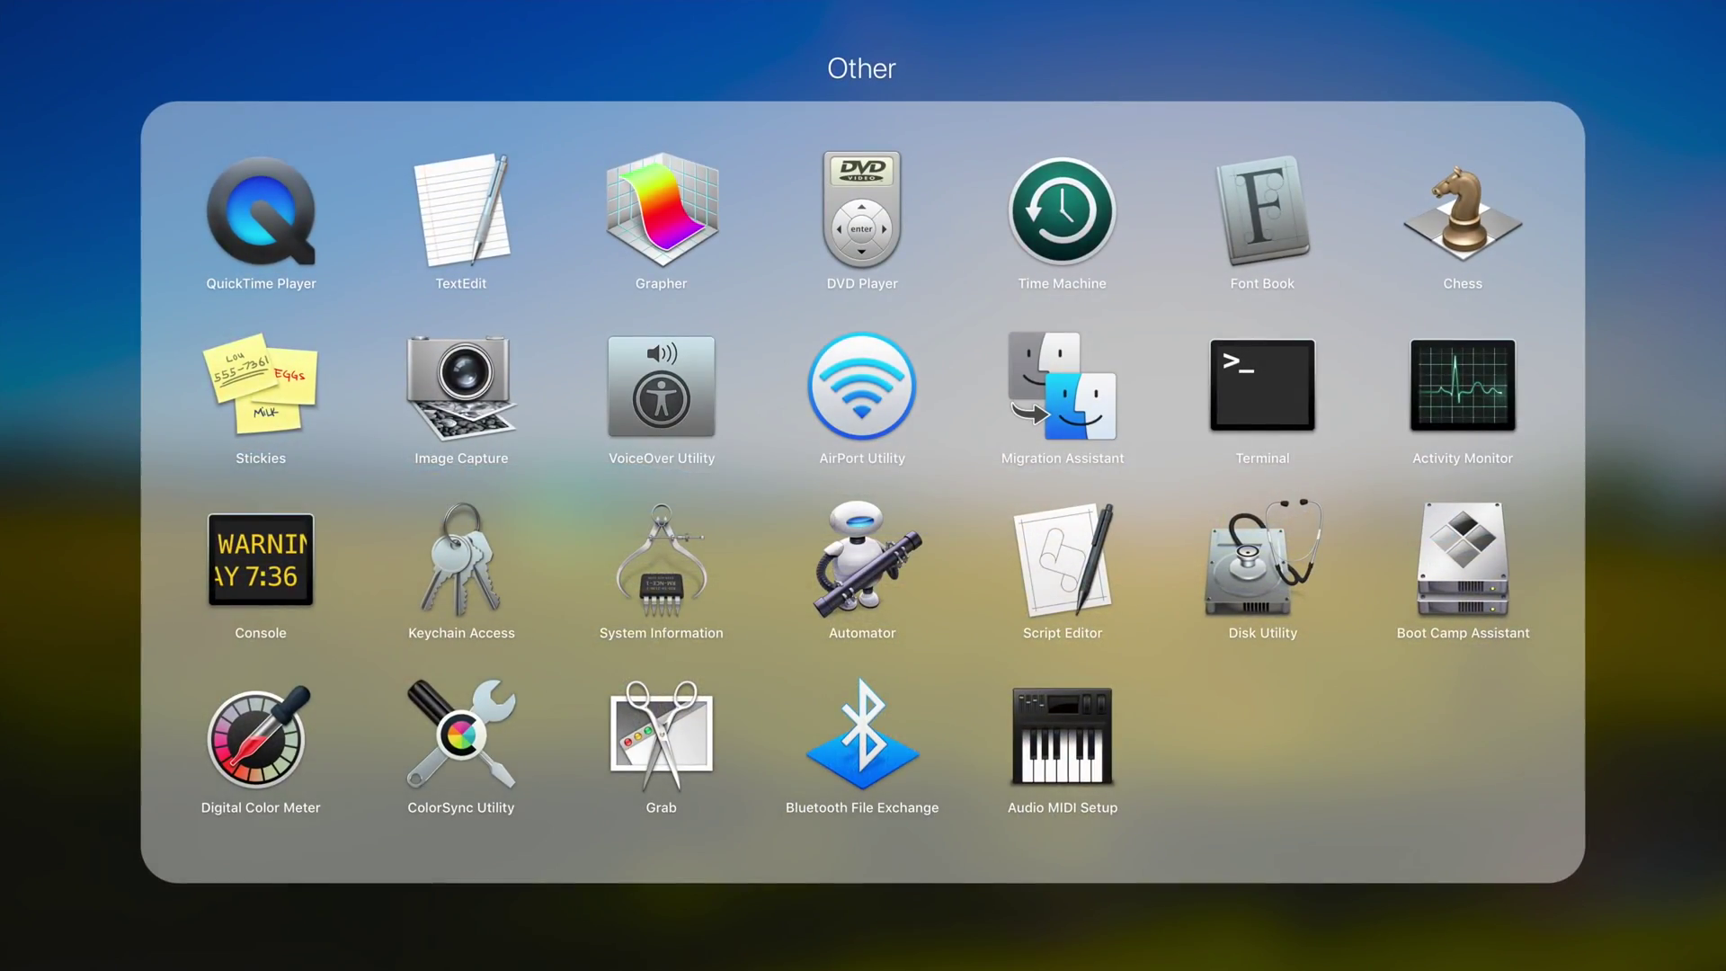
click(1034, 945)
scroll(1049, 832, down, 2)
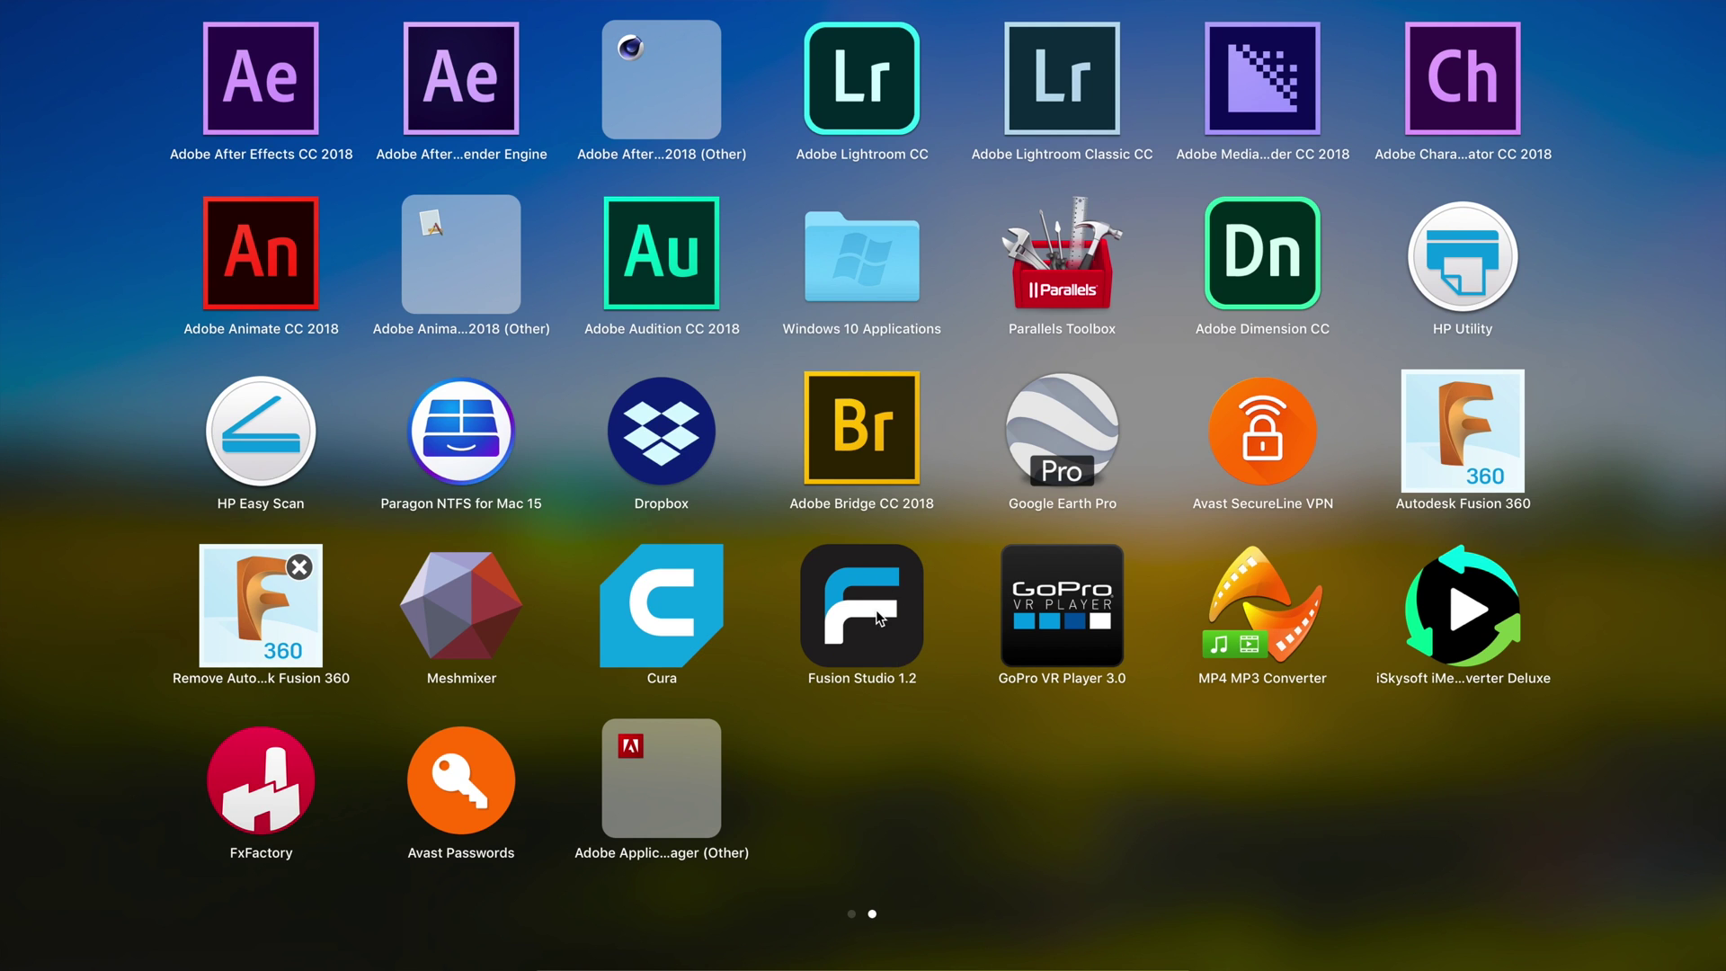
click(878, 619)
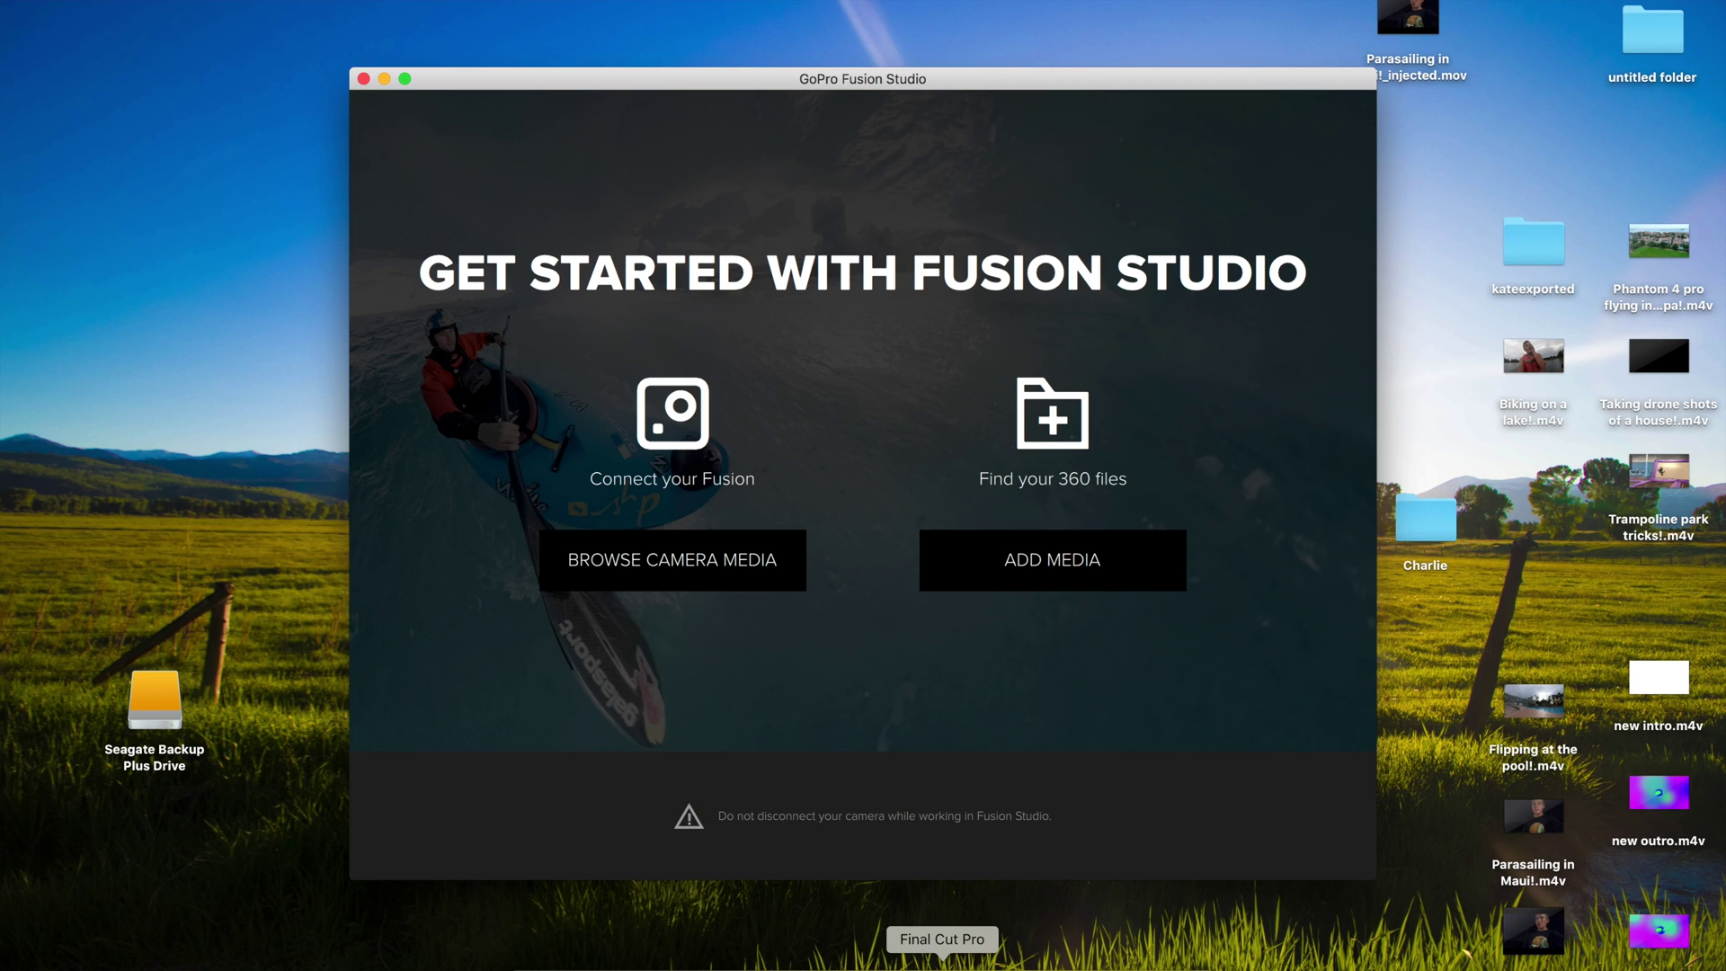
Step: List the Fusion camera's clips 0264–0275, with VIDEO 0275 in the 360 preview
click(942, 964)
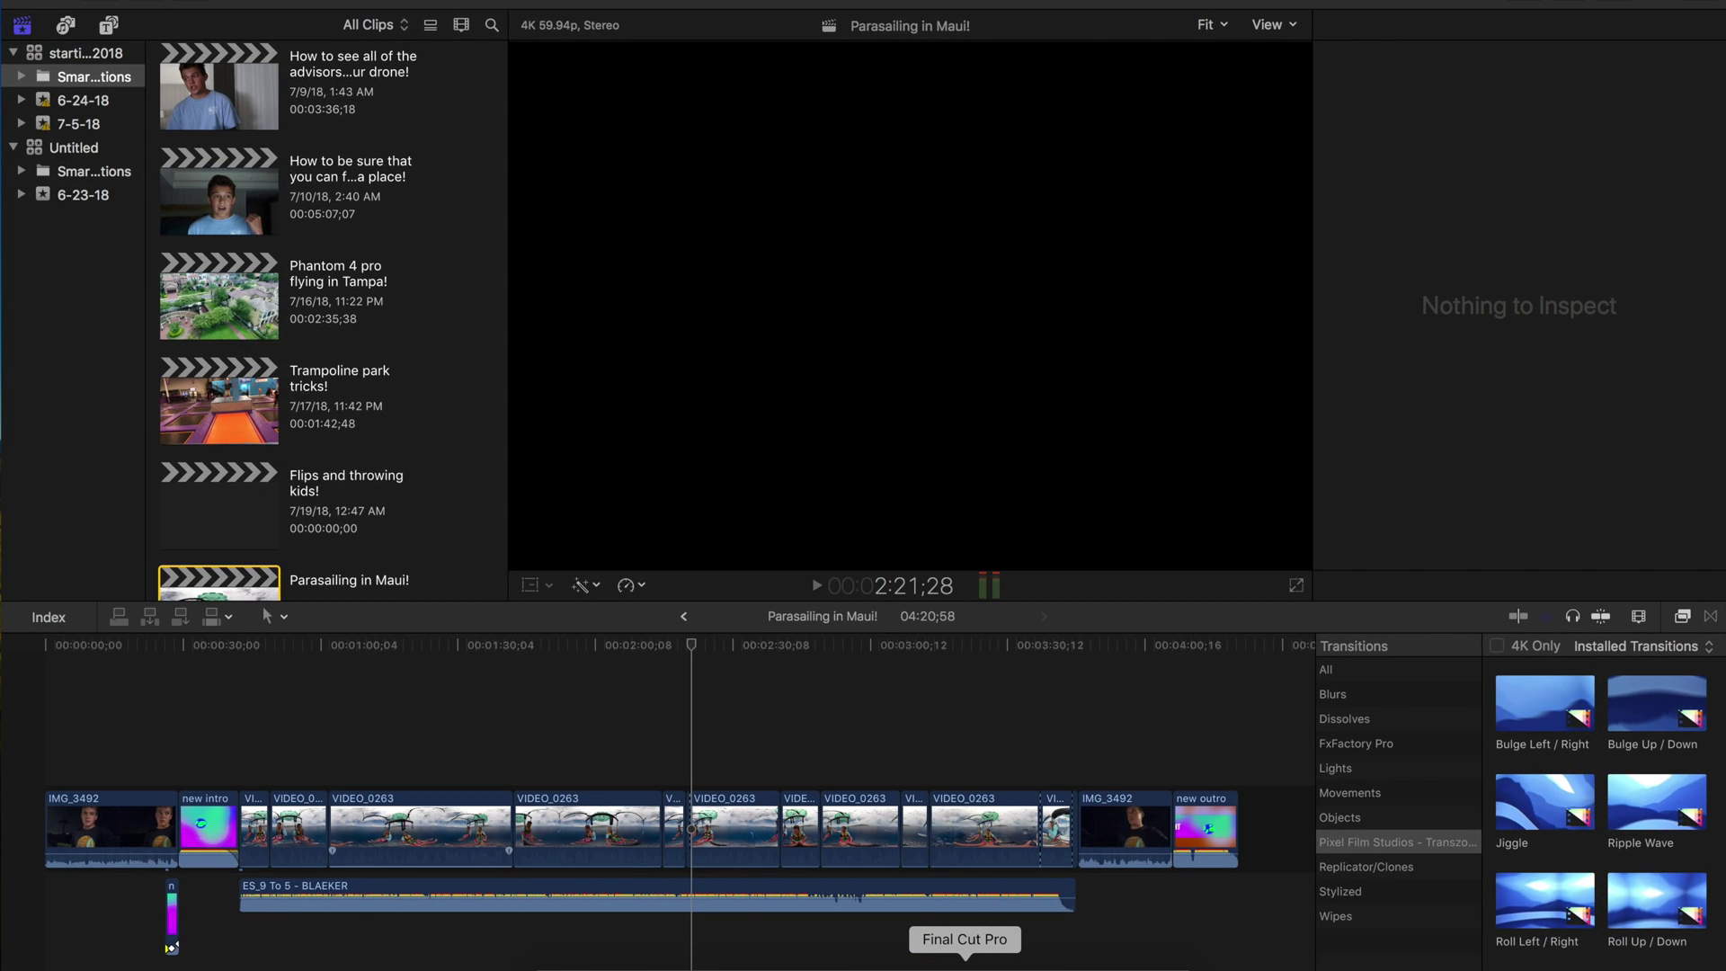
key(super+i)
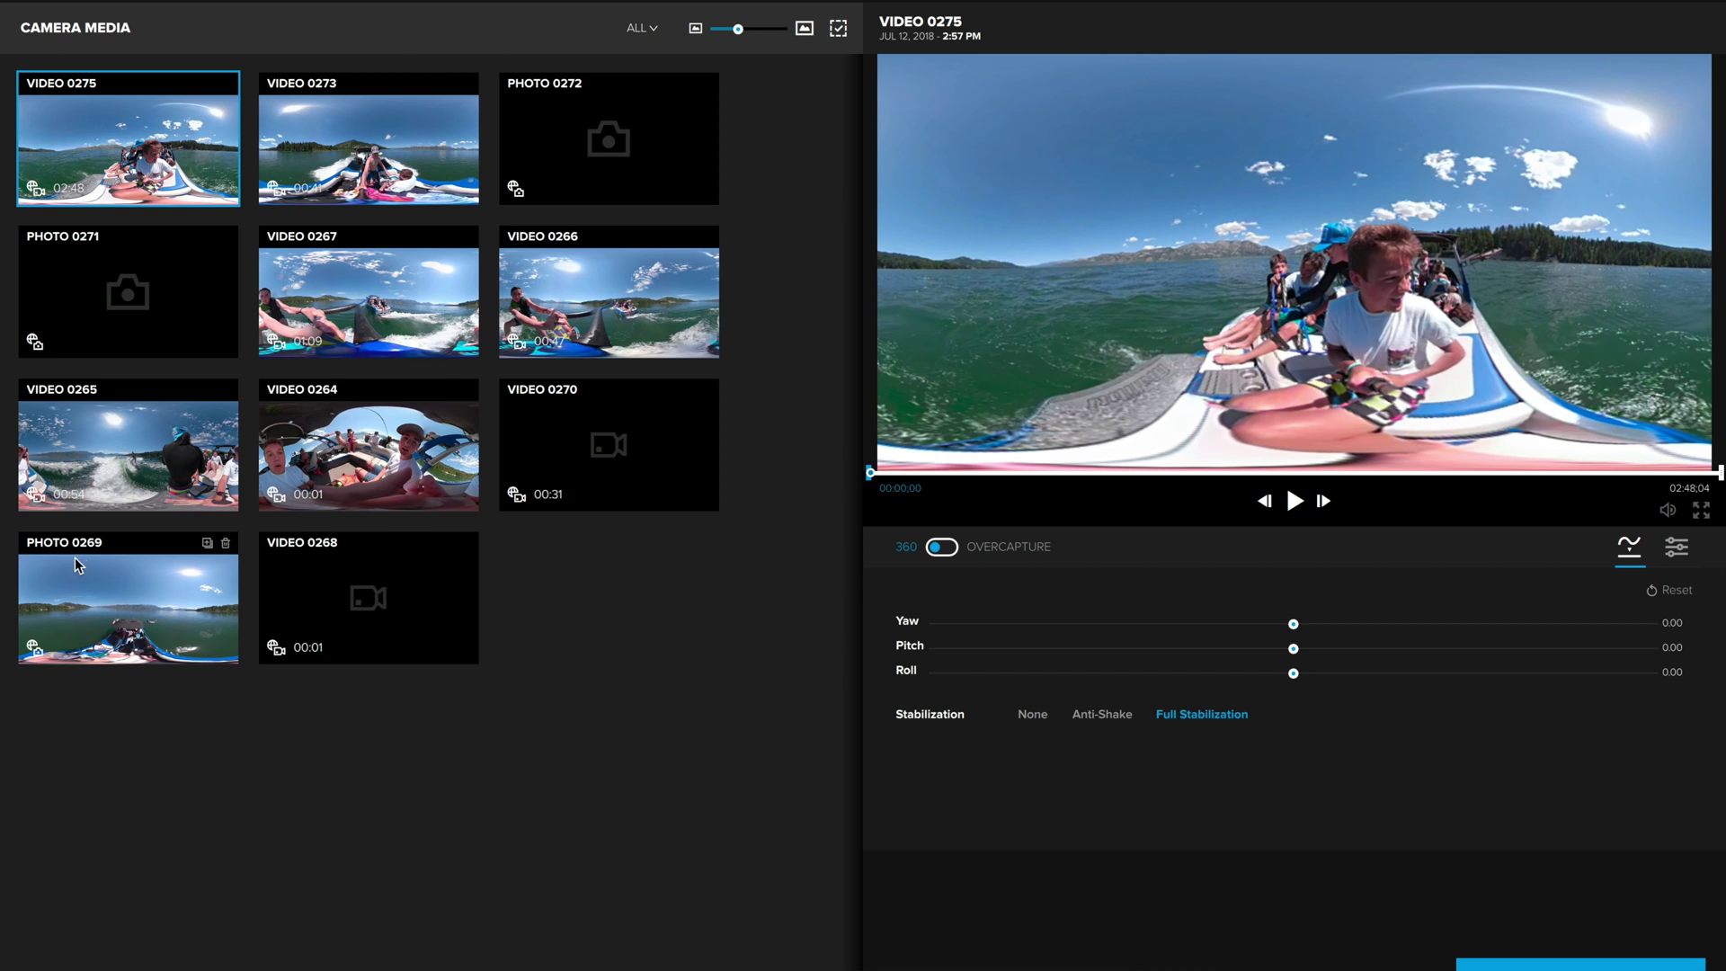
Step: Queue VIDEO 0264 for an Editing, 5.2K, Stereo render of about 55 MB
click(408, 458)
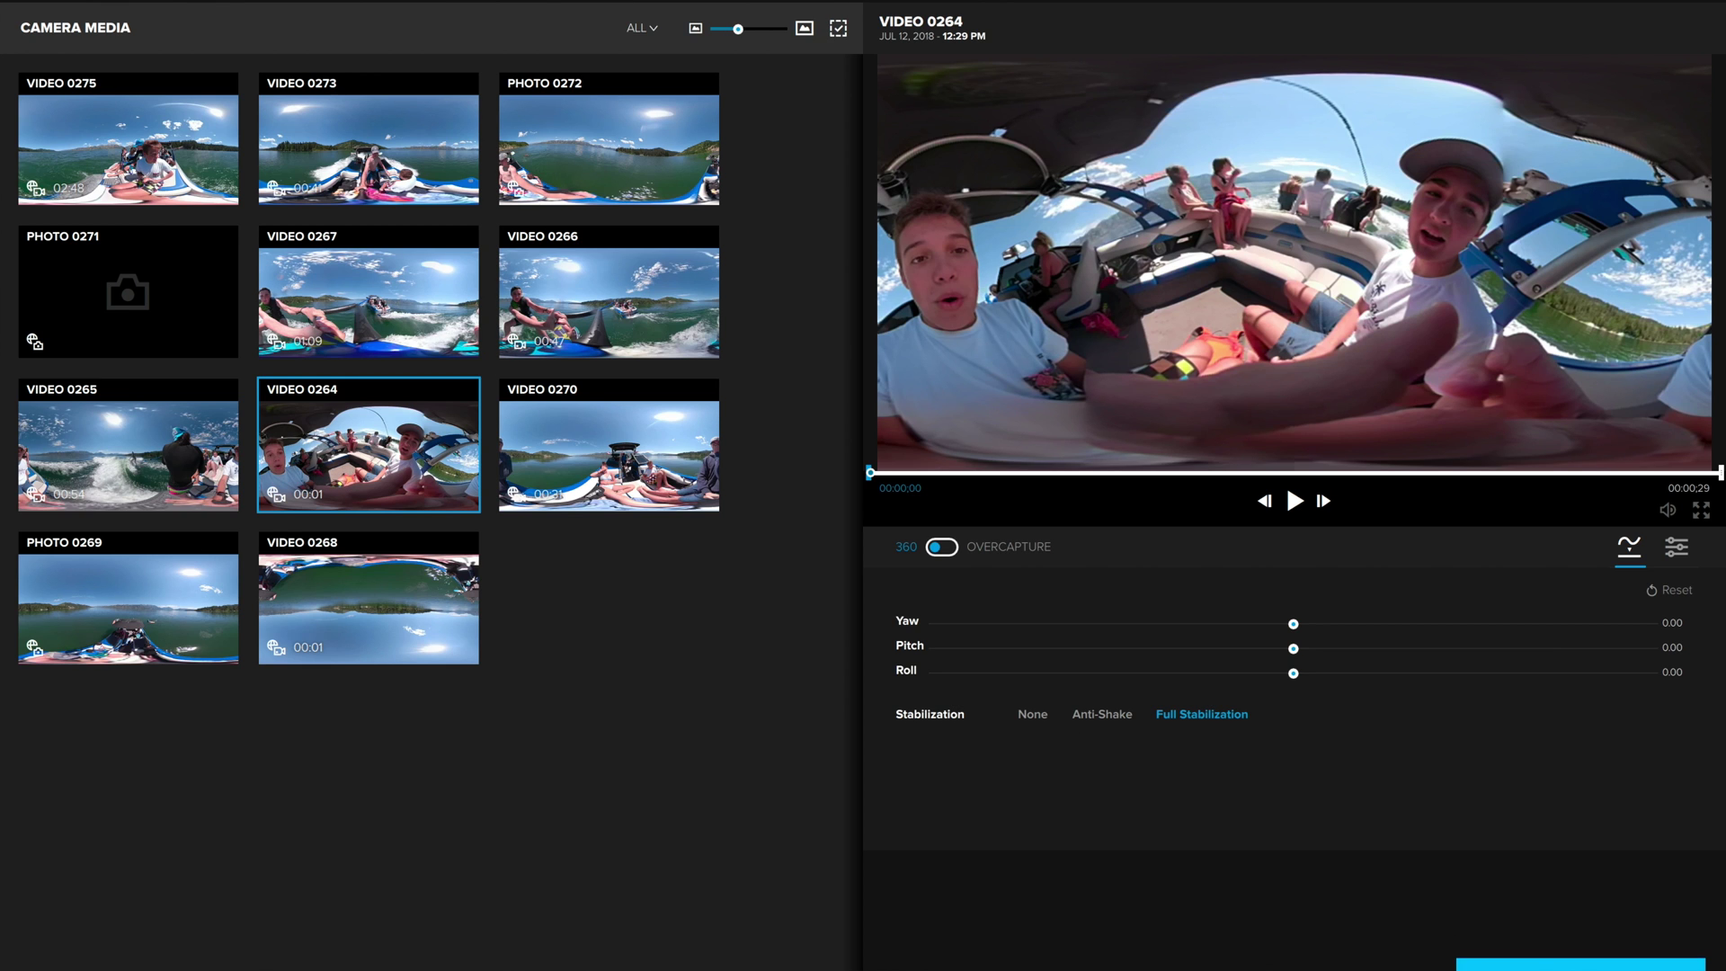
click(1581, 964)
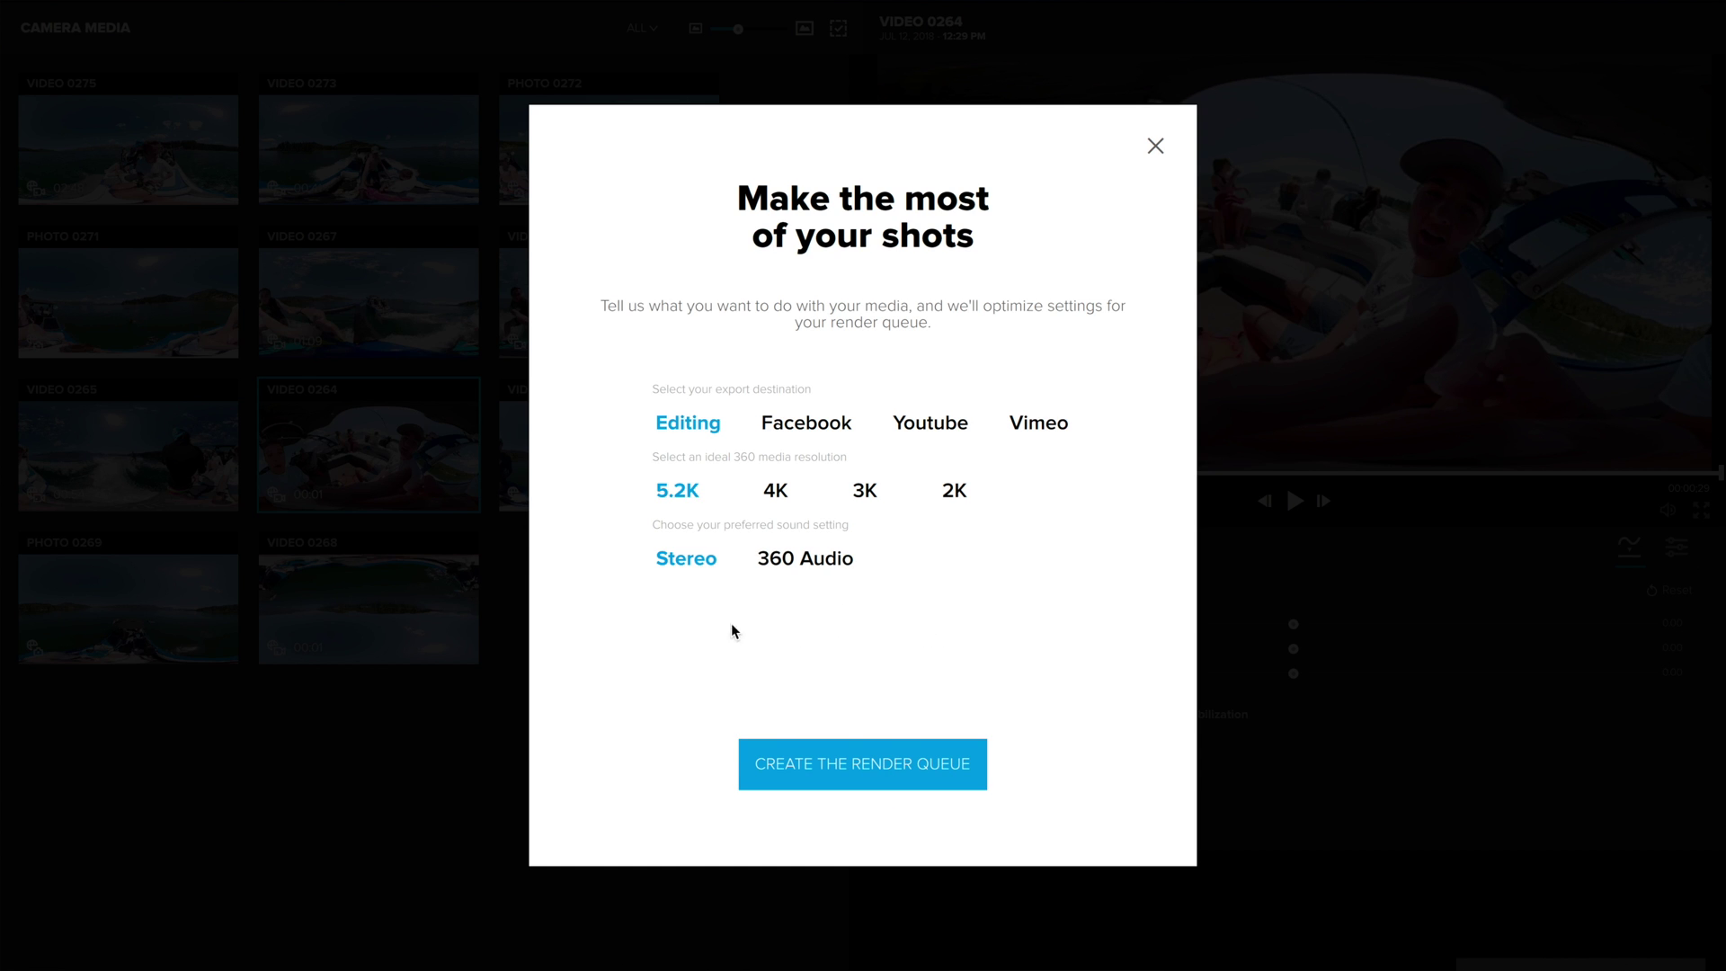
click(874, 779)
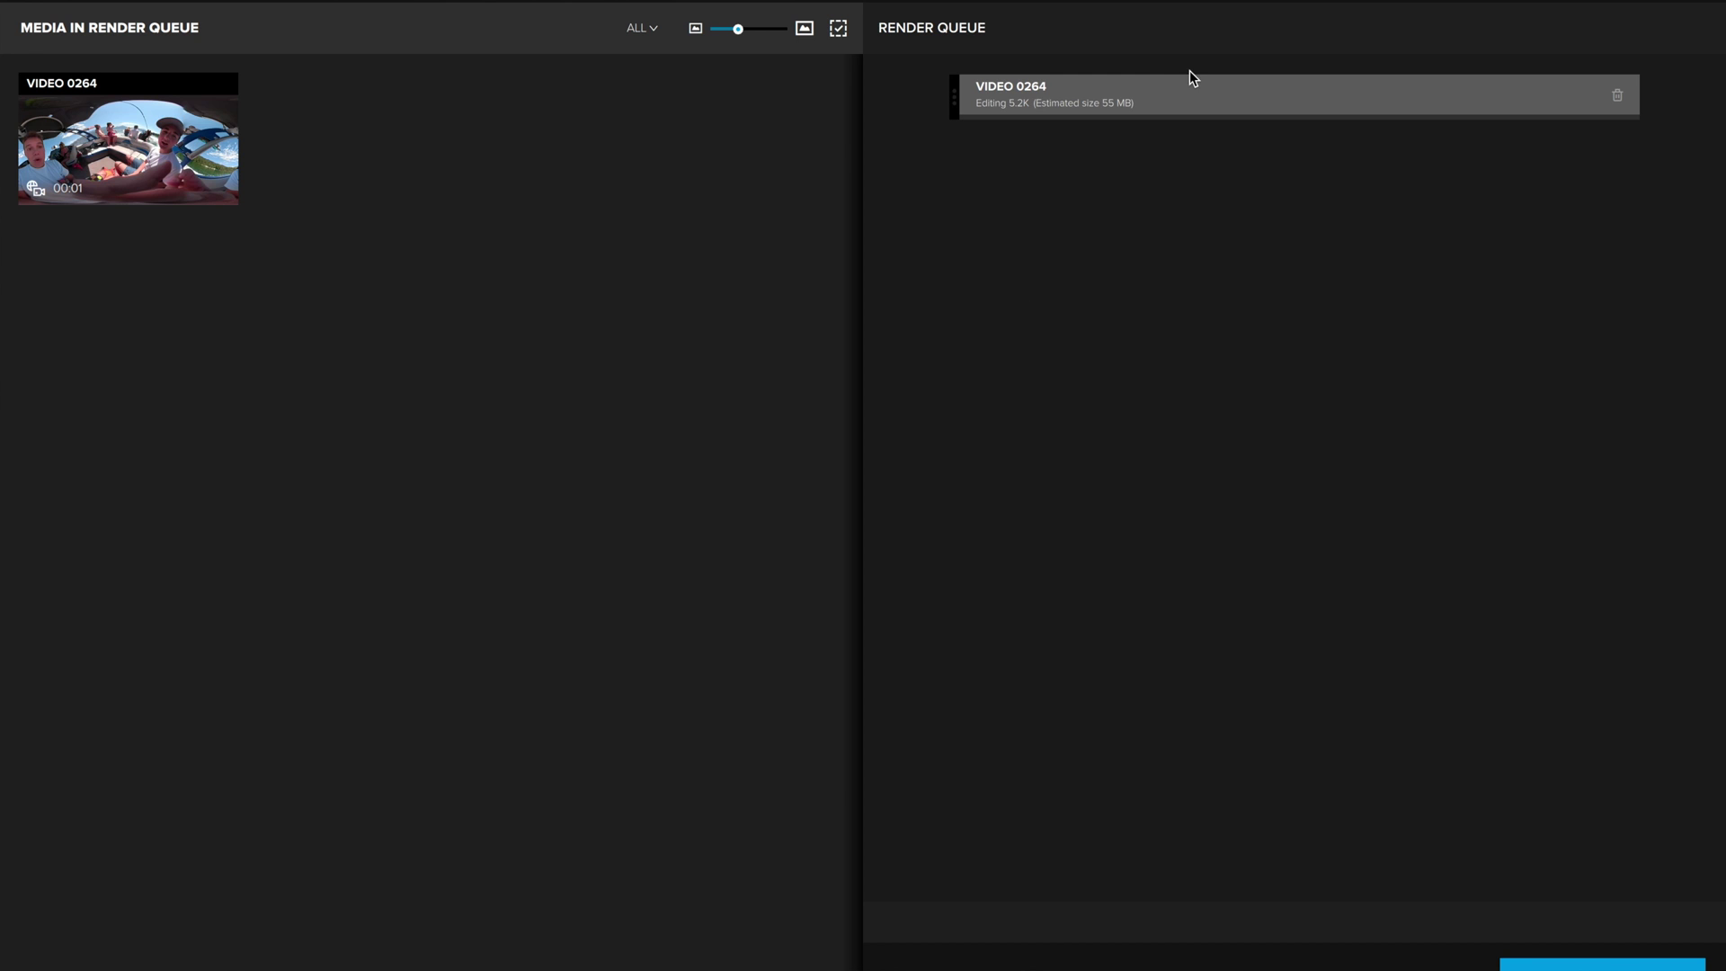
Step: Switch VIDEO 0264's queued render to ProRes 422, then move to the Final Cut Pro desktop space
click(1118, 105)
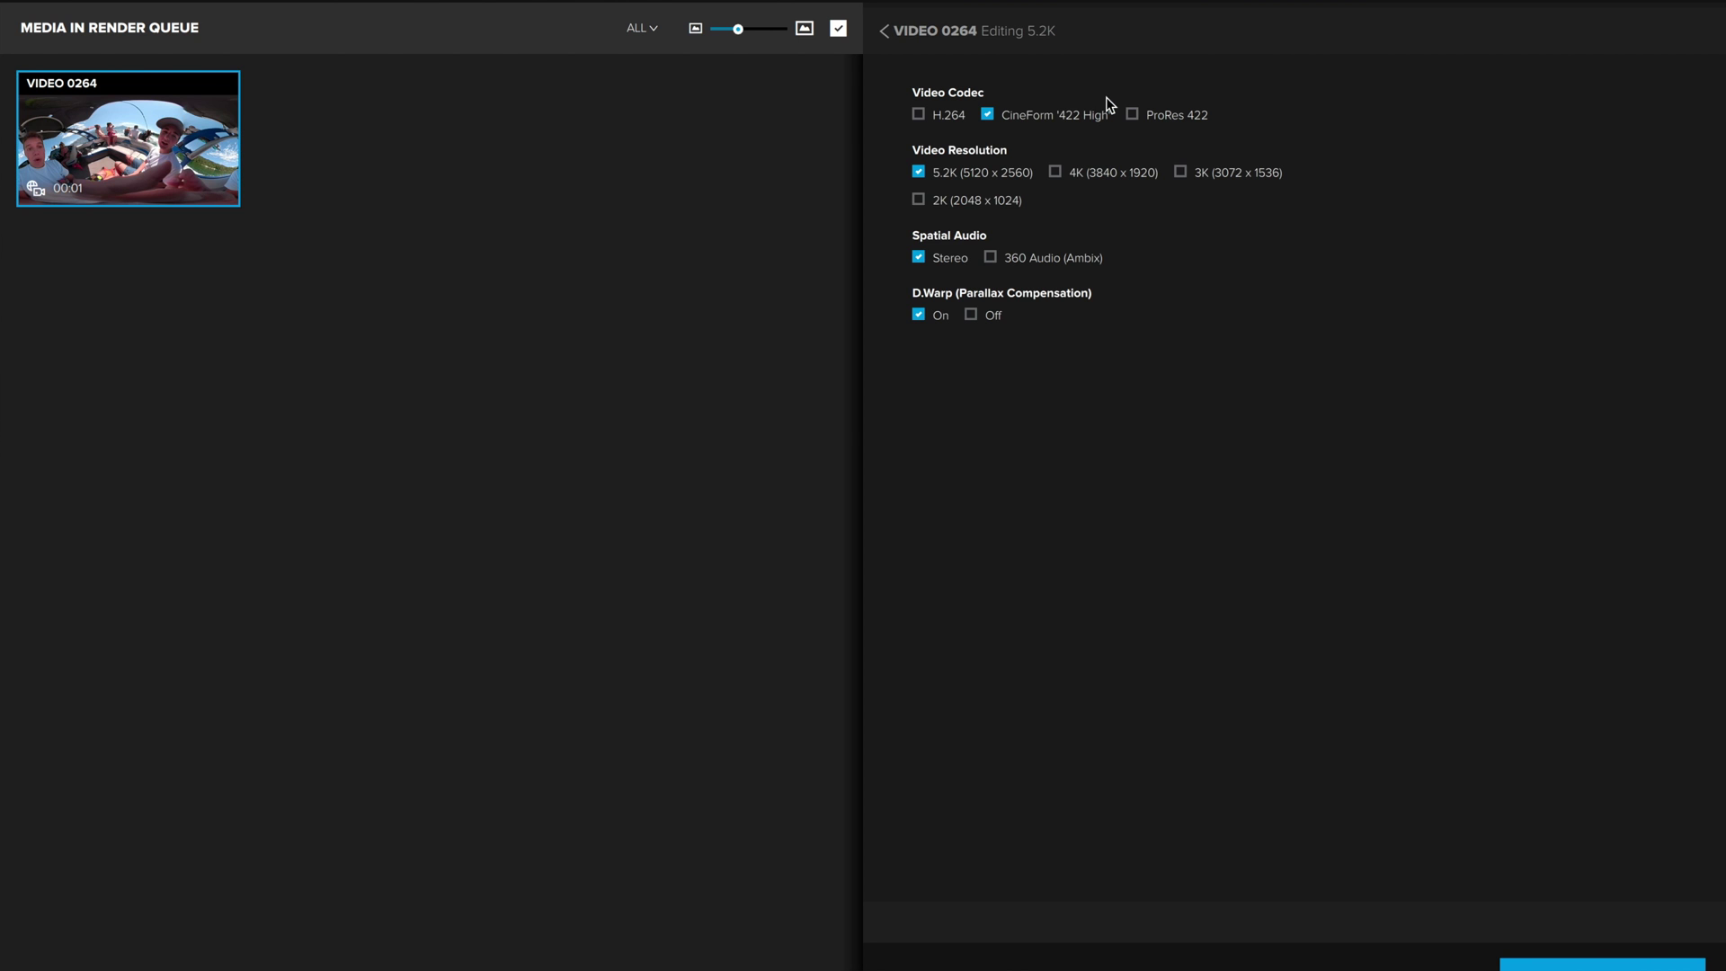
click(919, 32)
click(1011, 81)
click(1135, 116)
click(919, 35)
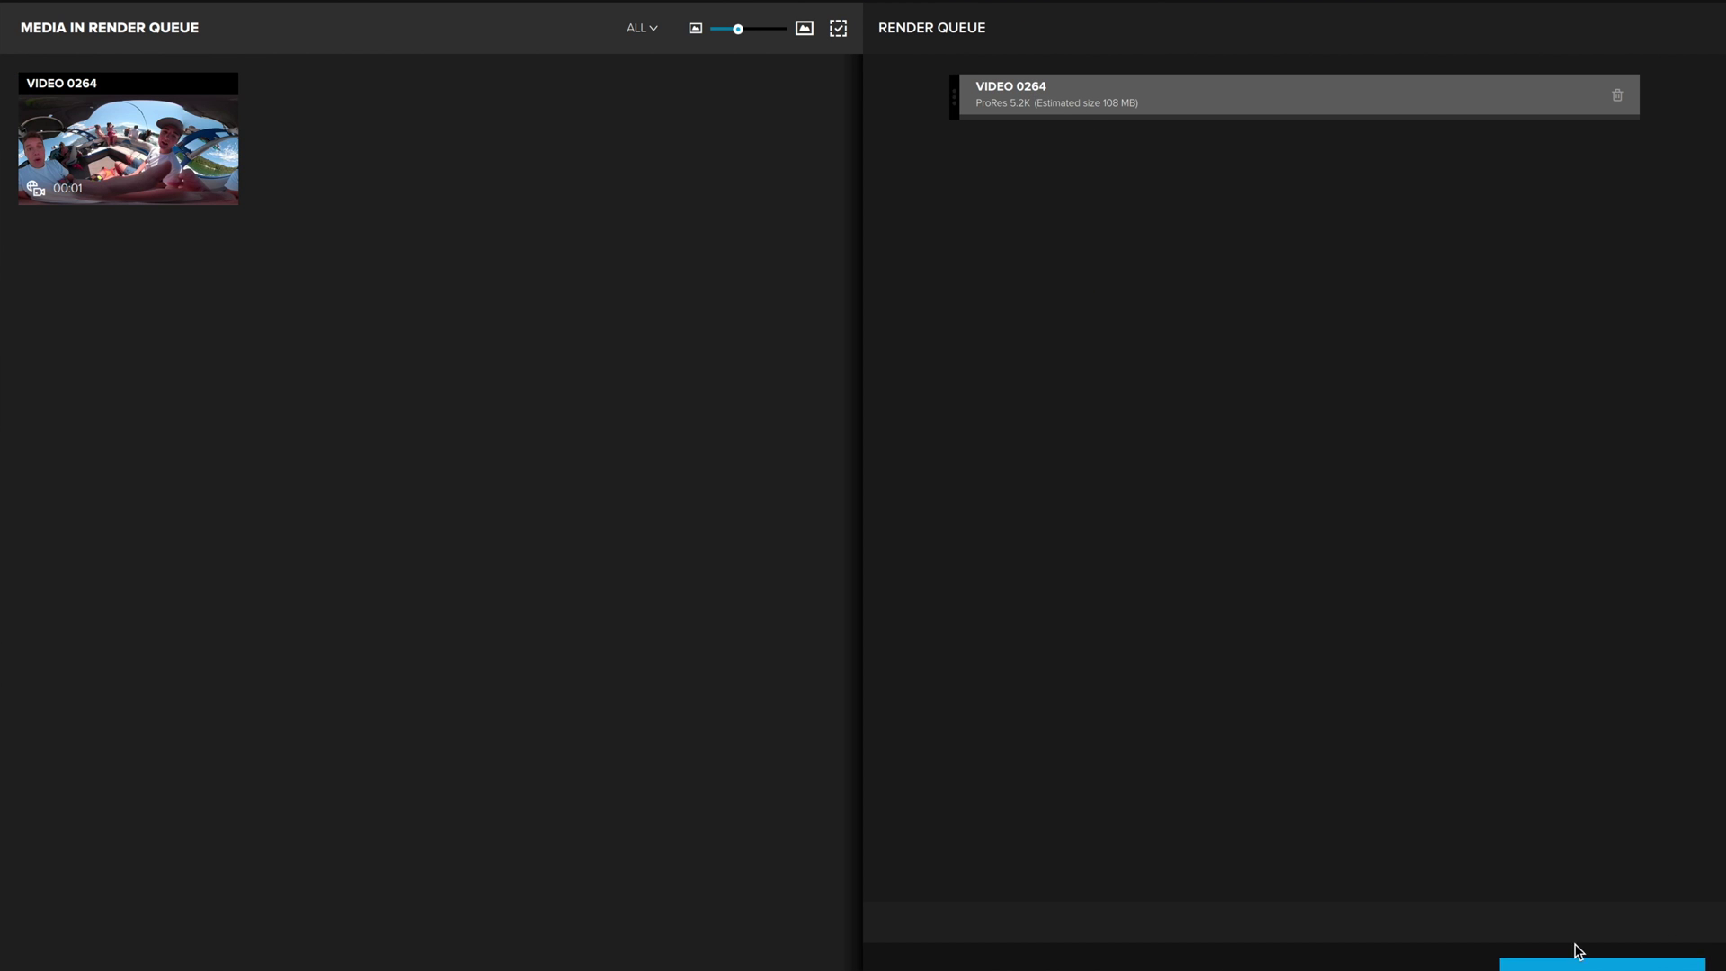
key(ctrl+Left)
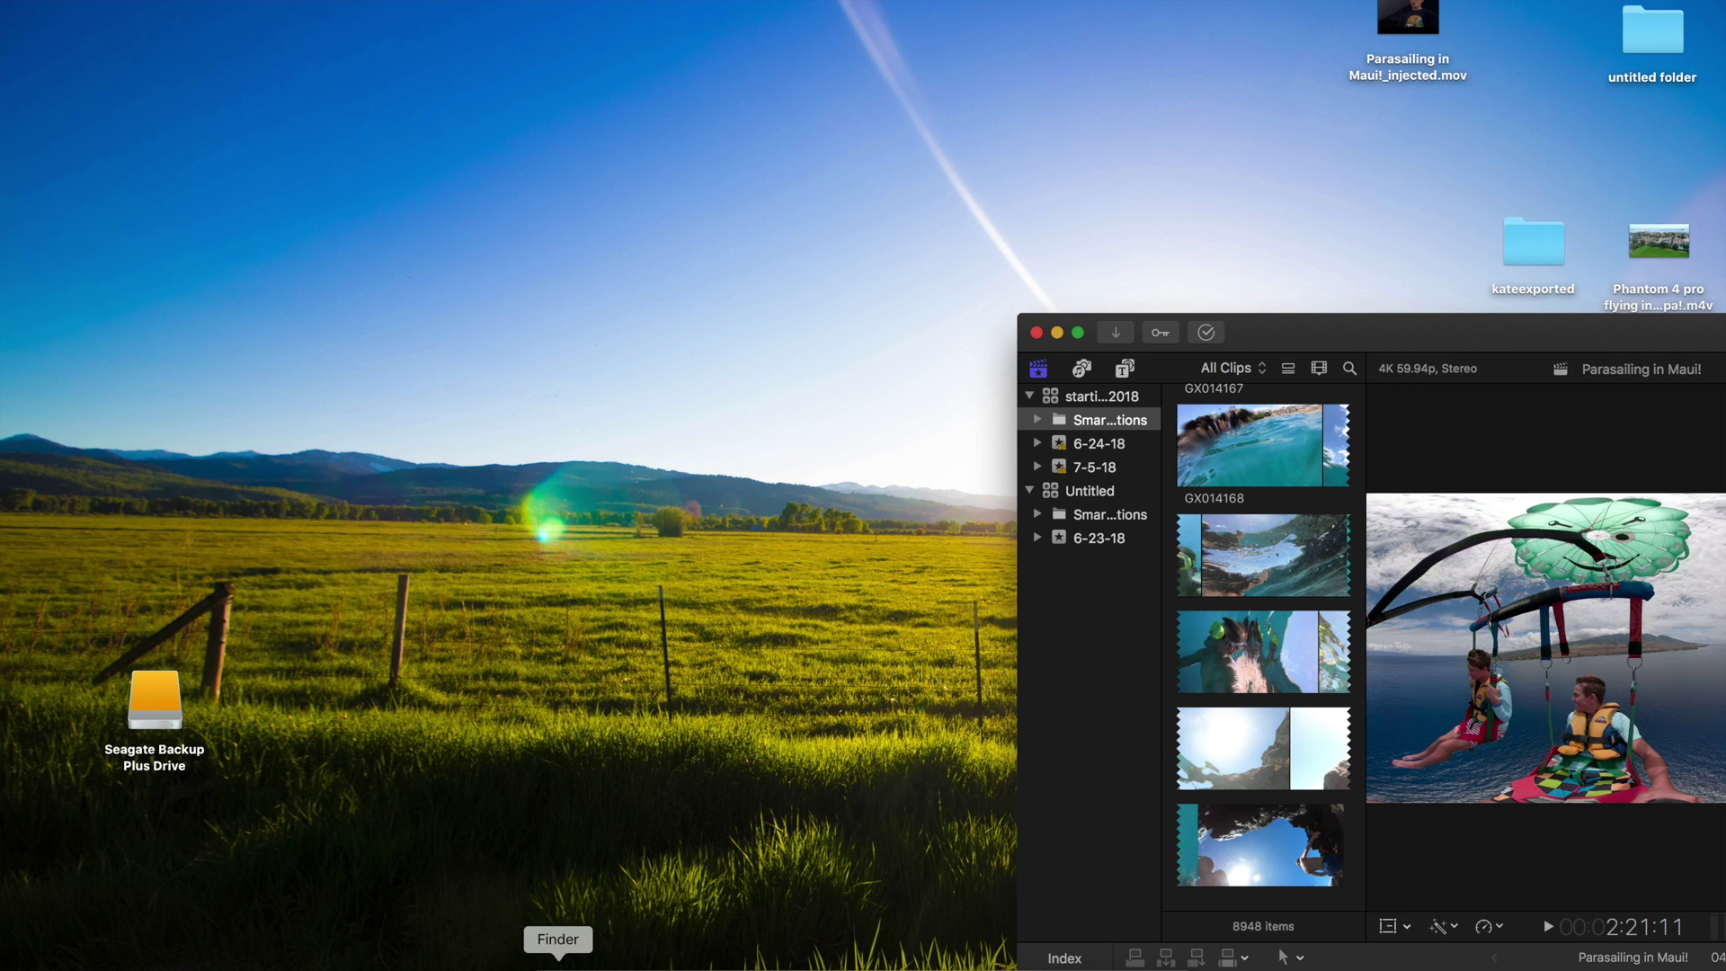
Step: Select the rendered .mov clips in Finder's Rendered folder, then reposition Final Cut Pro in front
click(555, 964)
scroll(290, 774, down, 5)
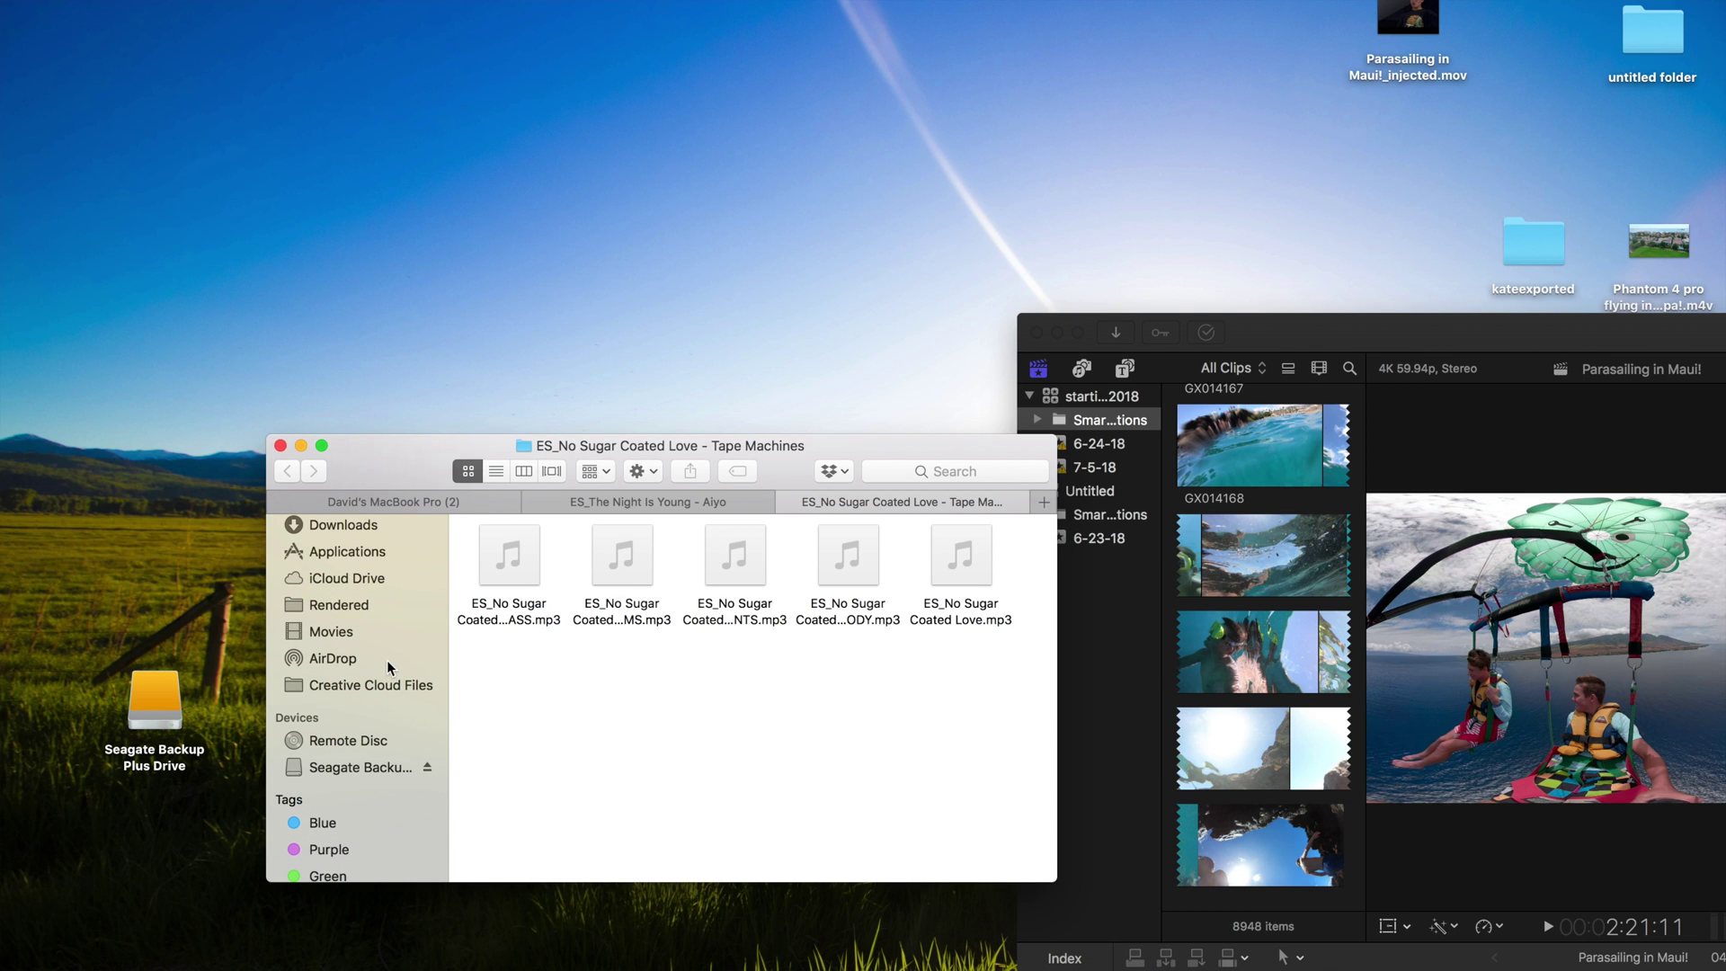
click(350, 608)
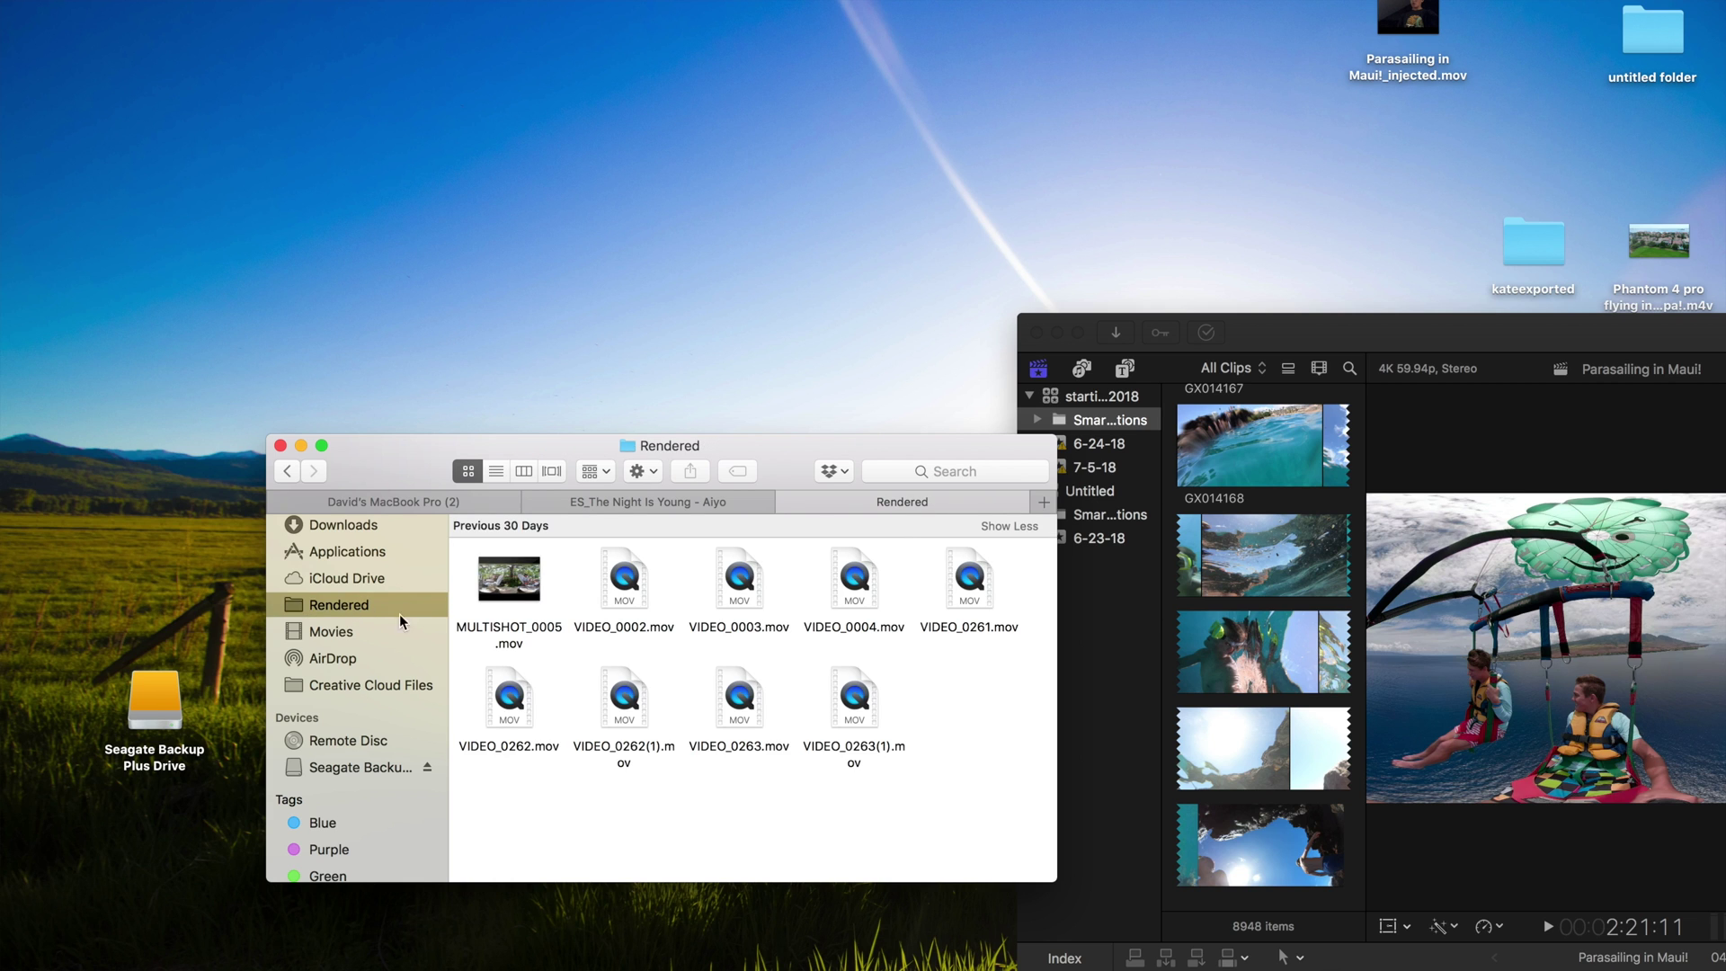
drag(908, 809, 886, 759)
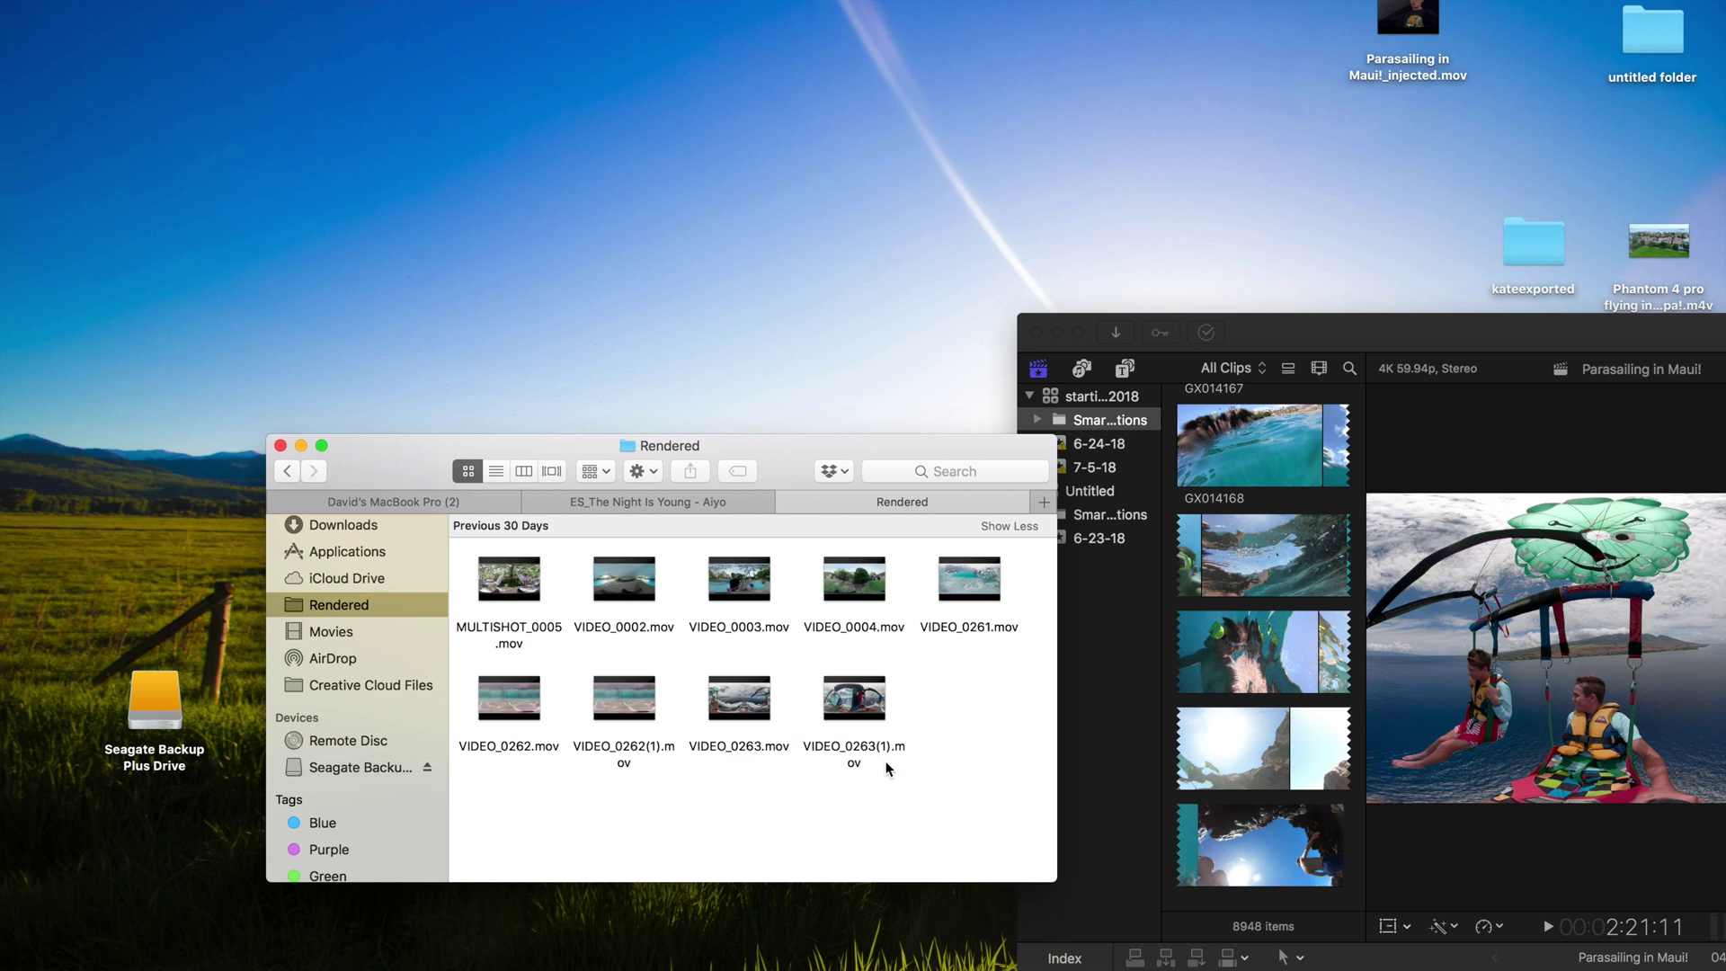
click(1096, 685)
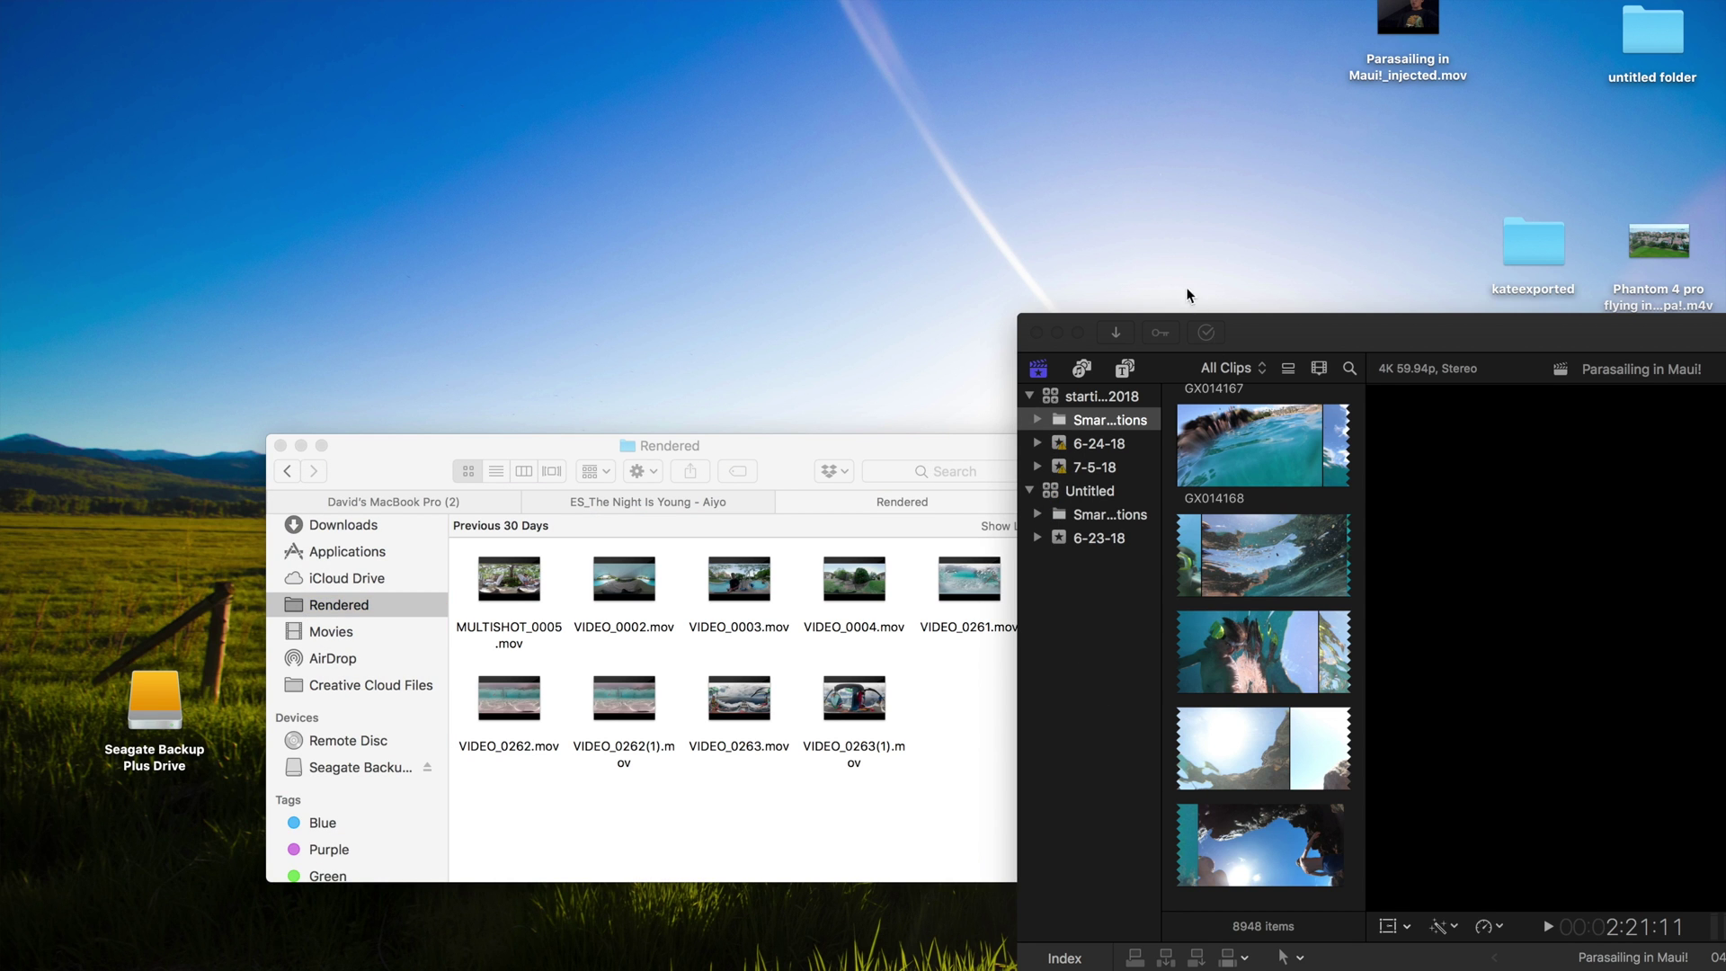
drag(1331, 335, 318, 2)
Step: Open the New Project dialog from Final Cut Pro's File menu
click(171, 2)
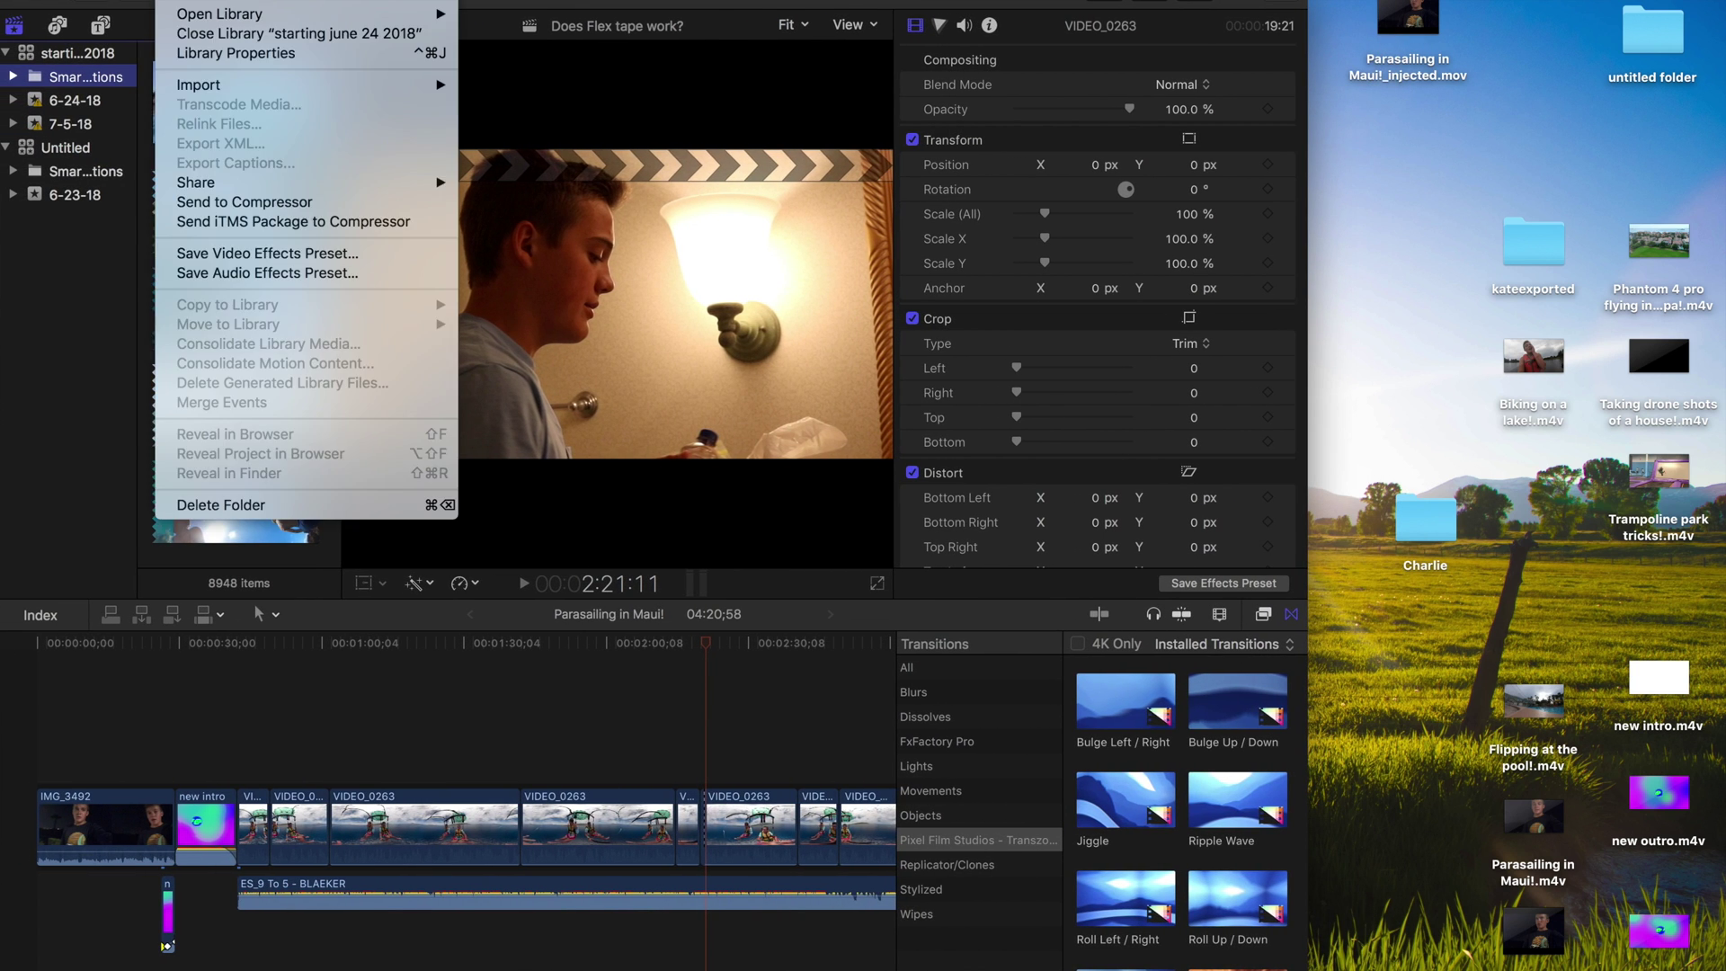
click(171, 2)
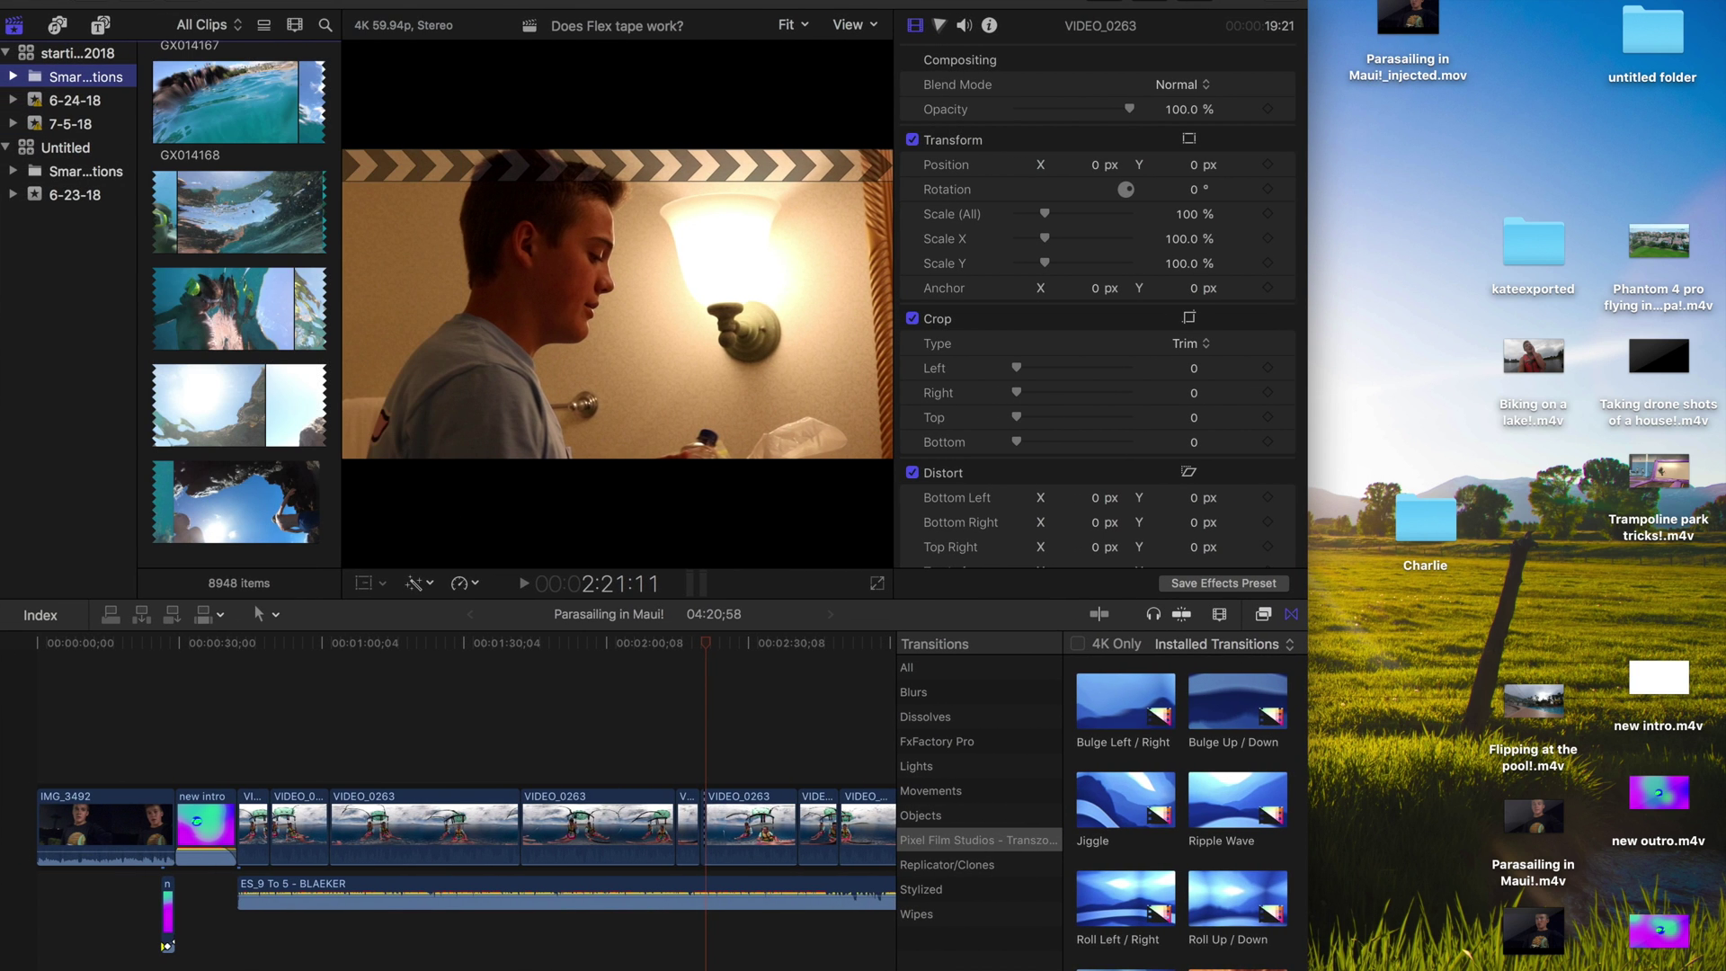
click(171, 2)
click(171, 2)
click(171, 2)
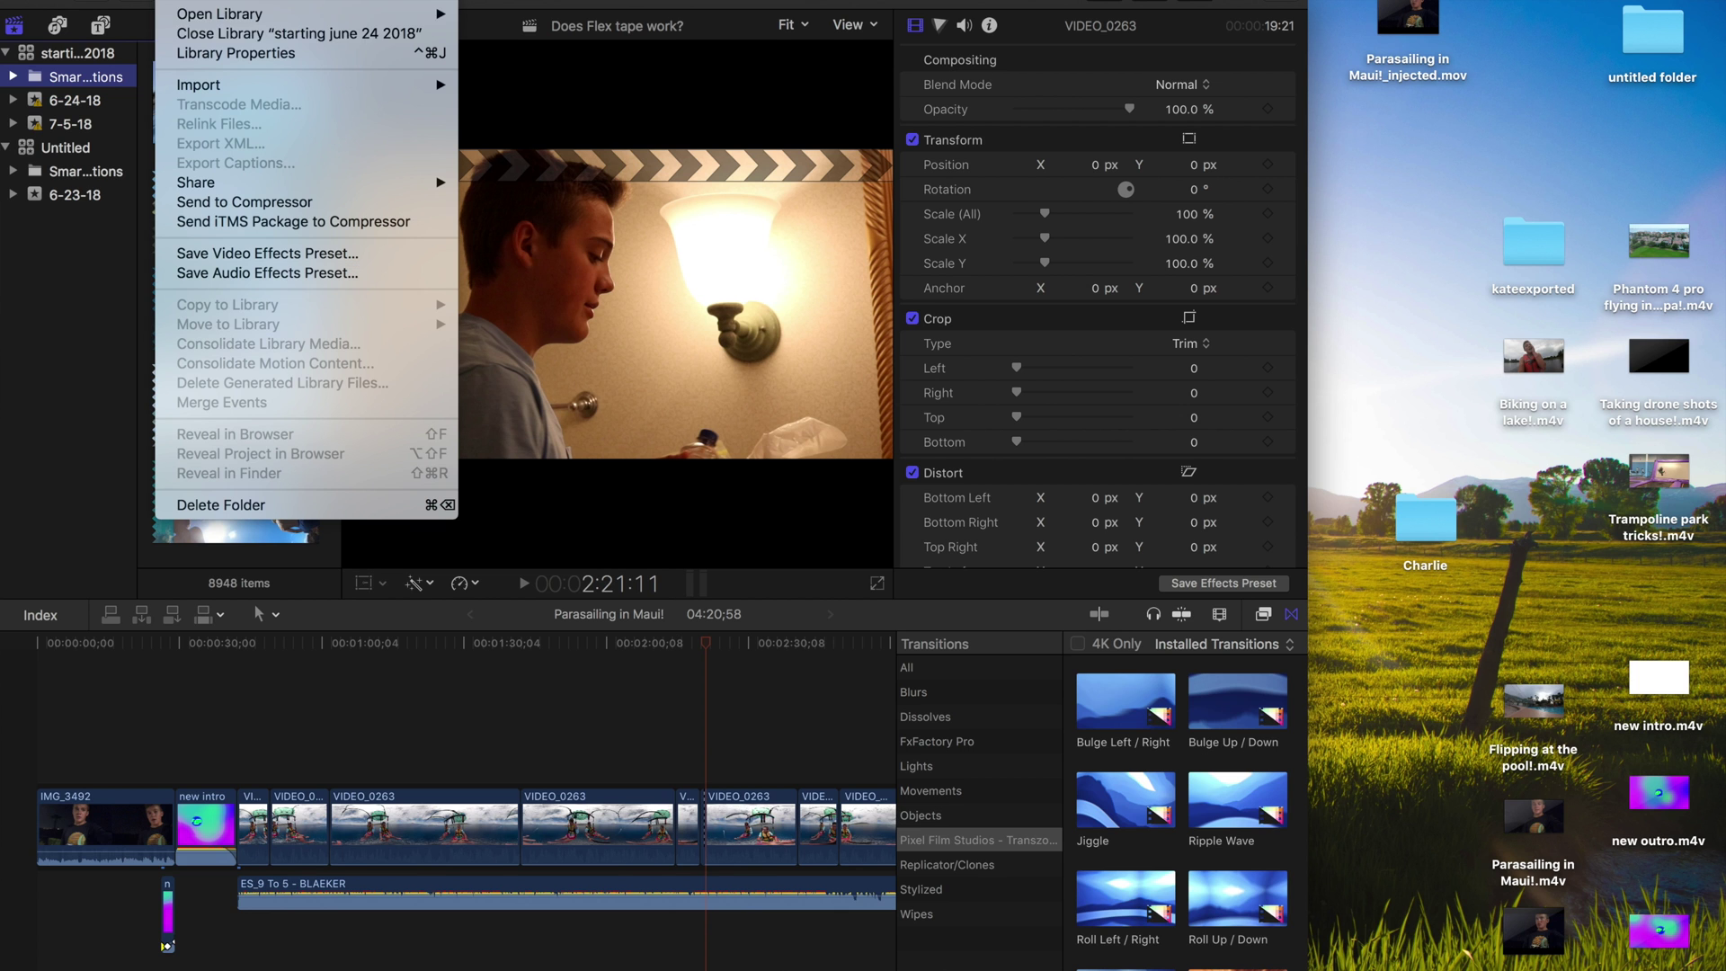
mouse_move(368, 2)
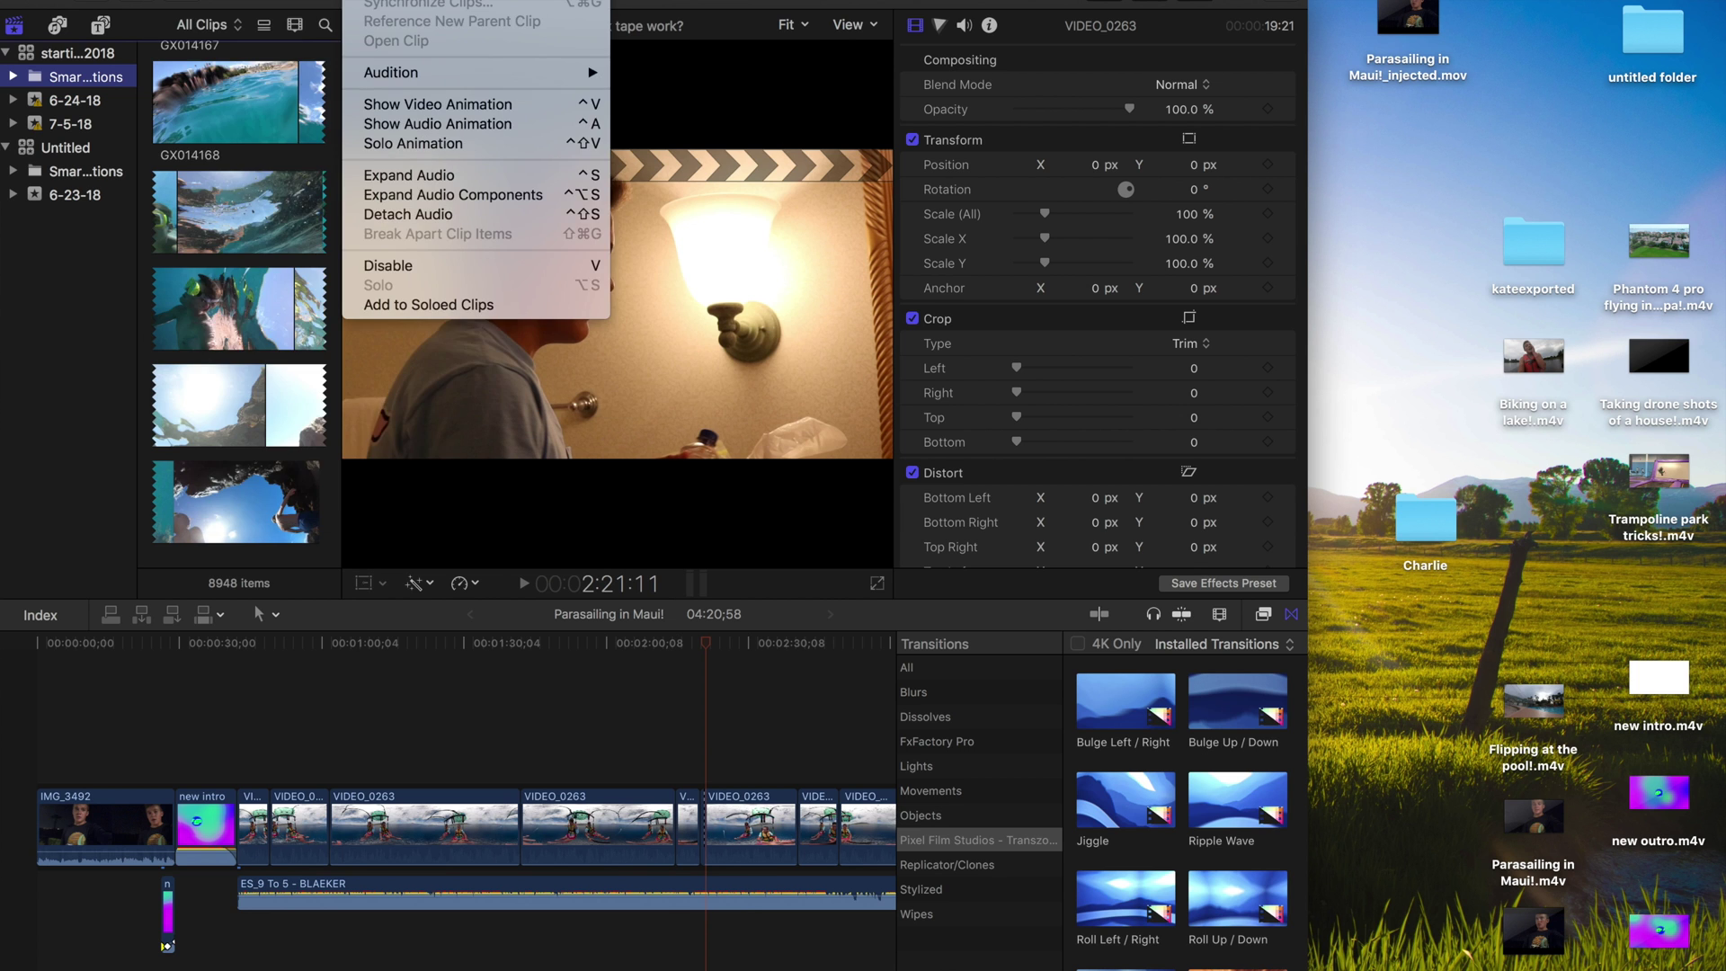
mouse_move(171, 2)
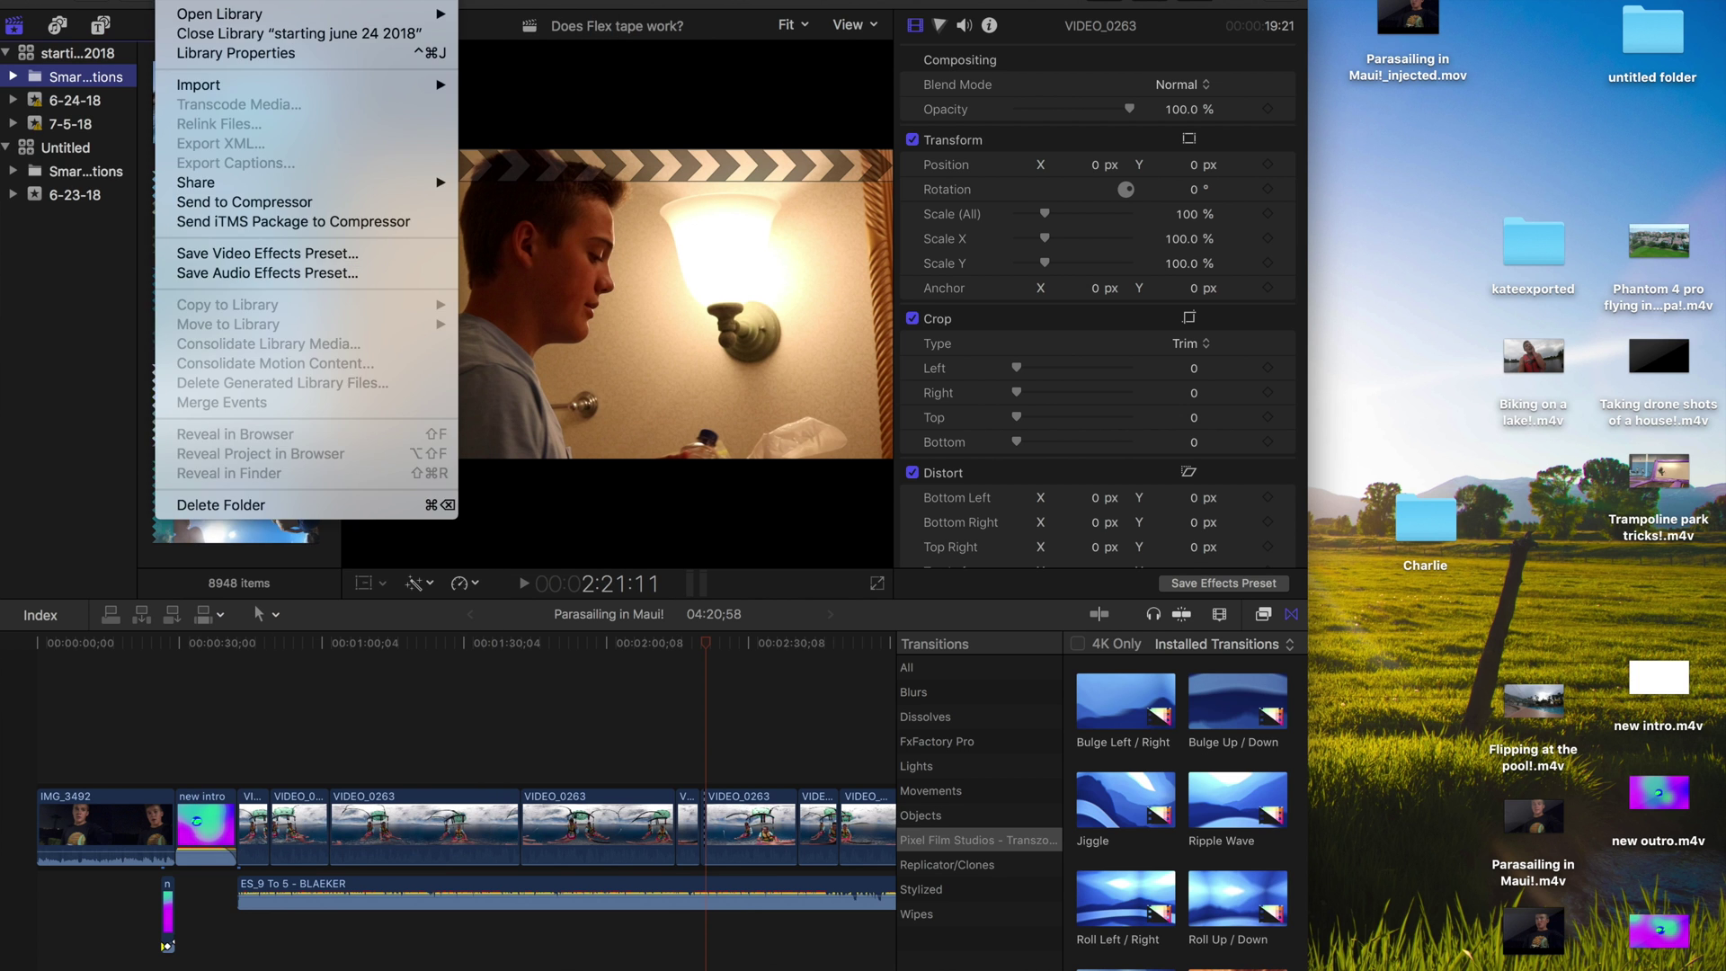
click(566, 2)
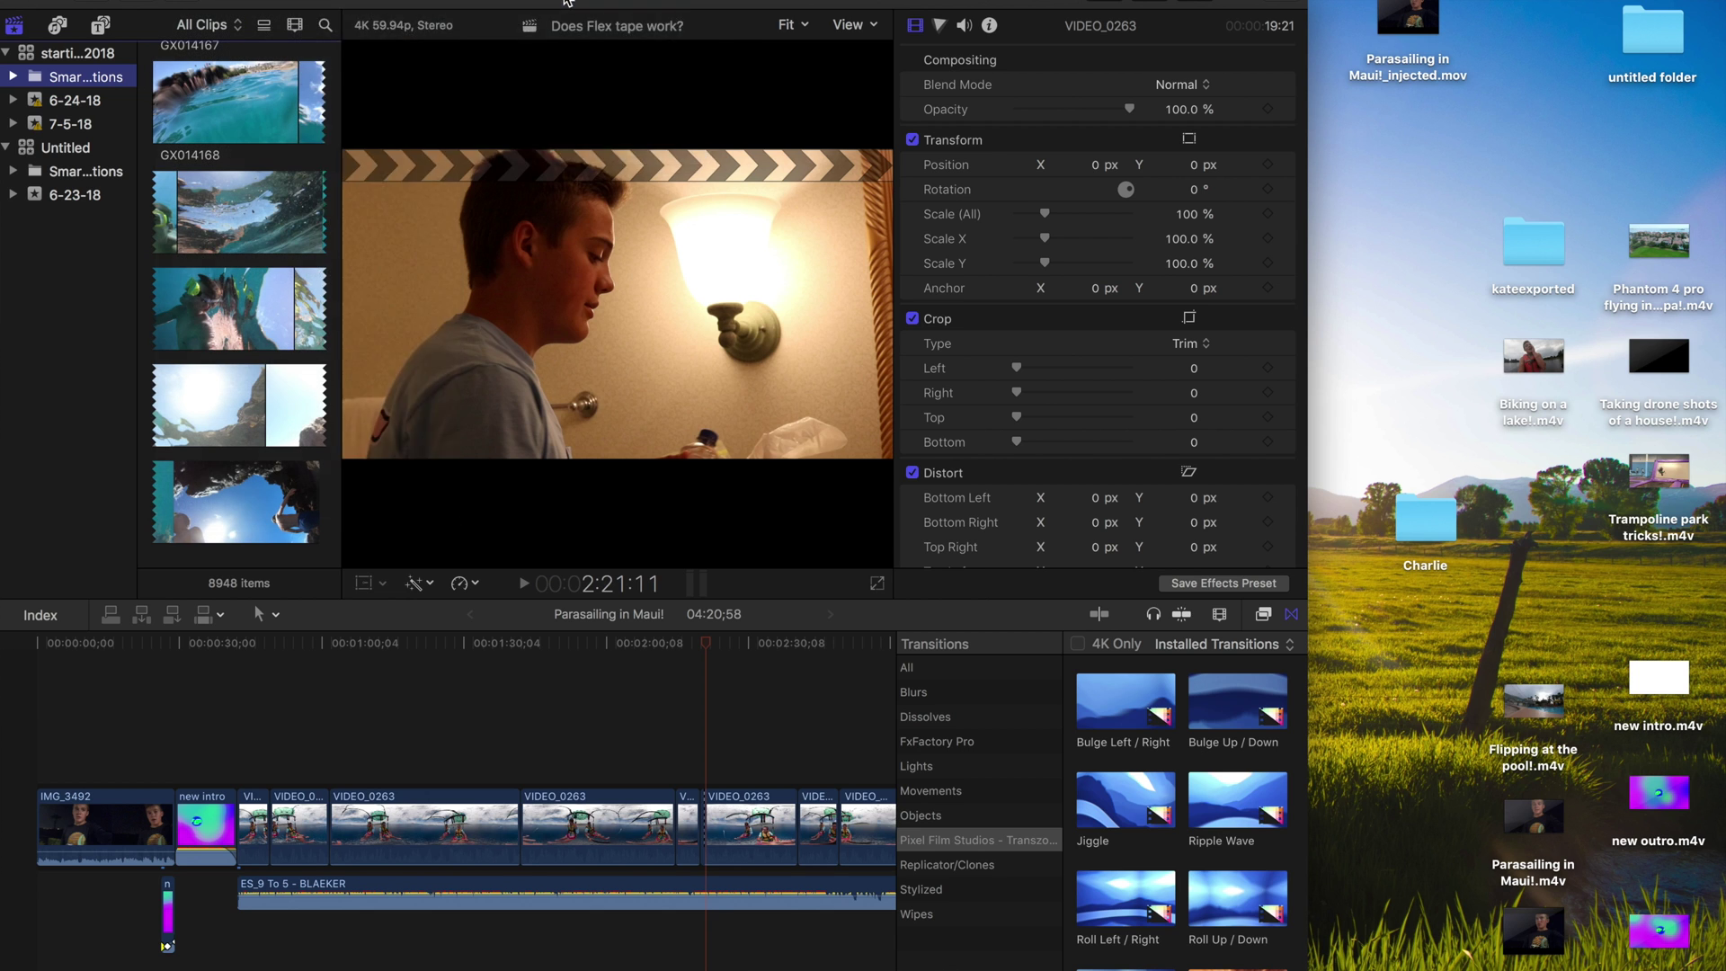
Step: Create the project as 4K, 3840x2160 at 59.94p with Apple ProRes 422
click(558, 140)
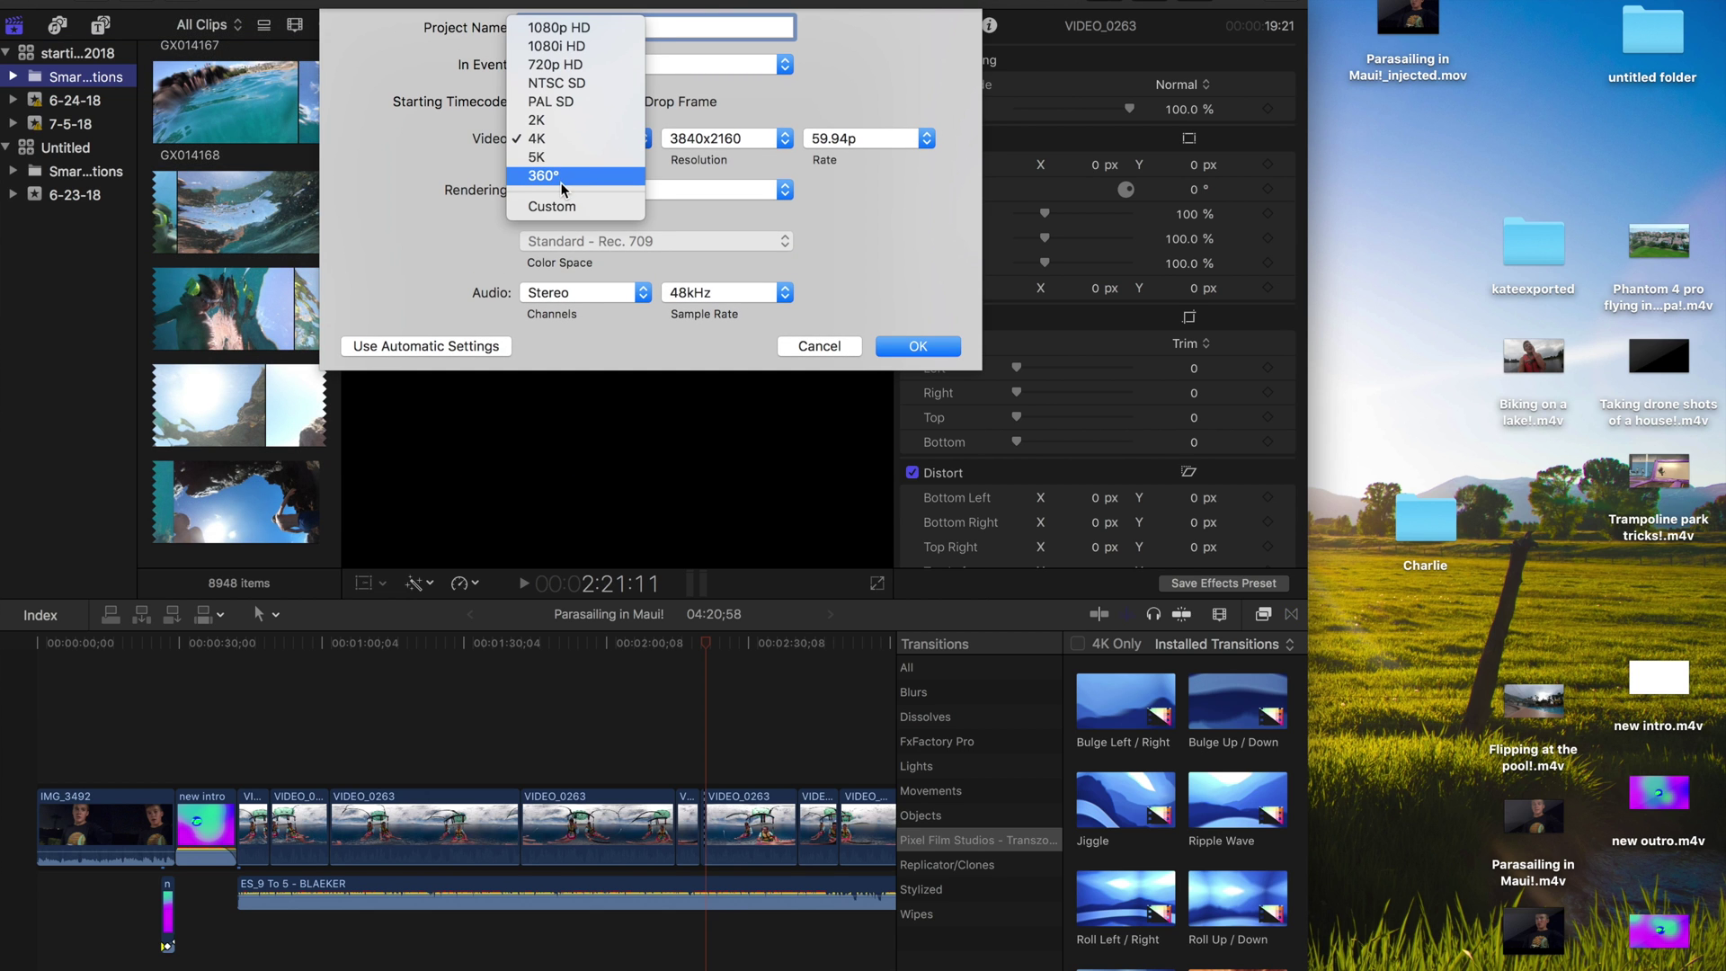
click(563, 182)
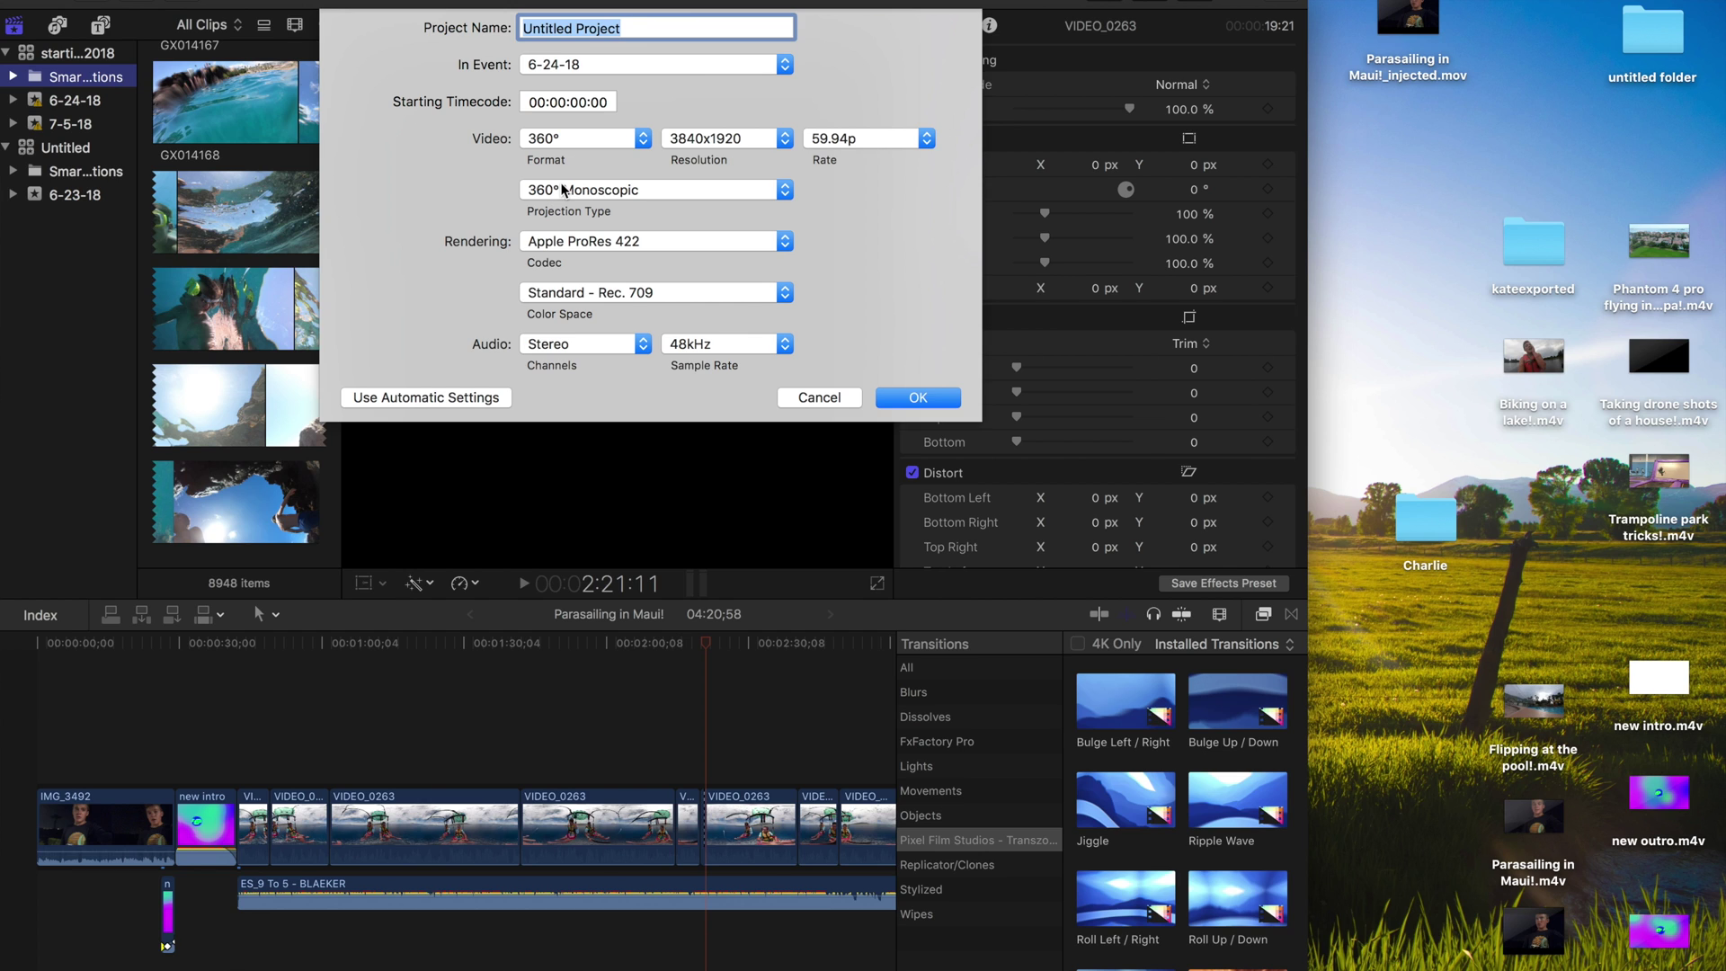
click(560, 147)
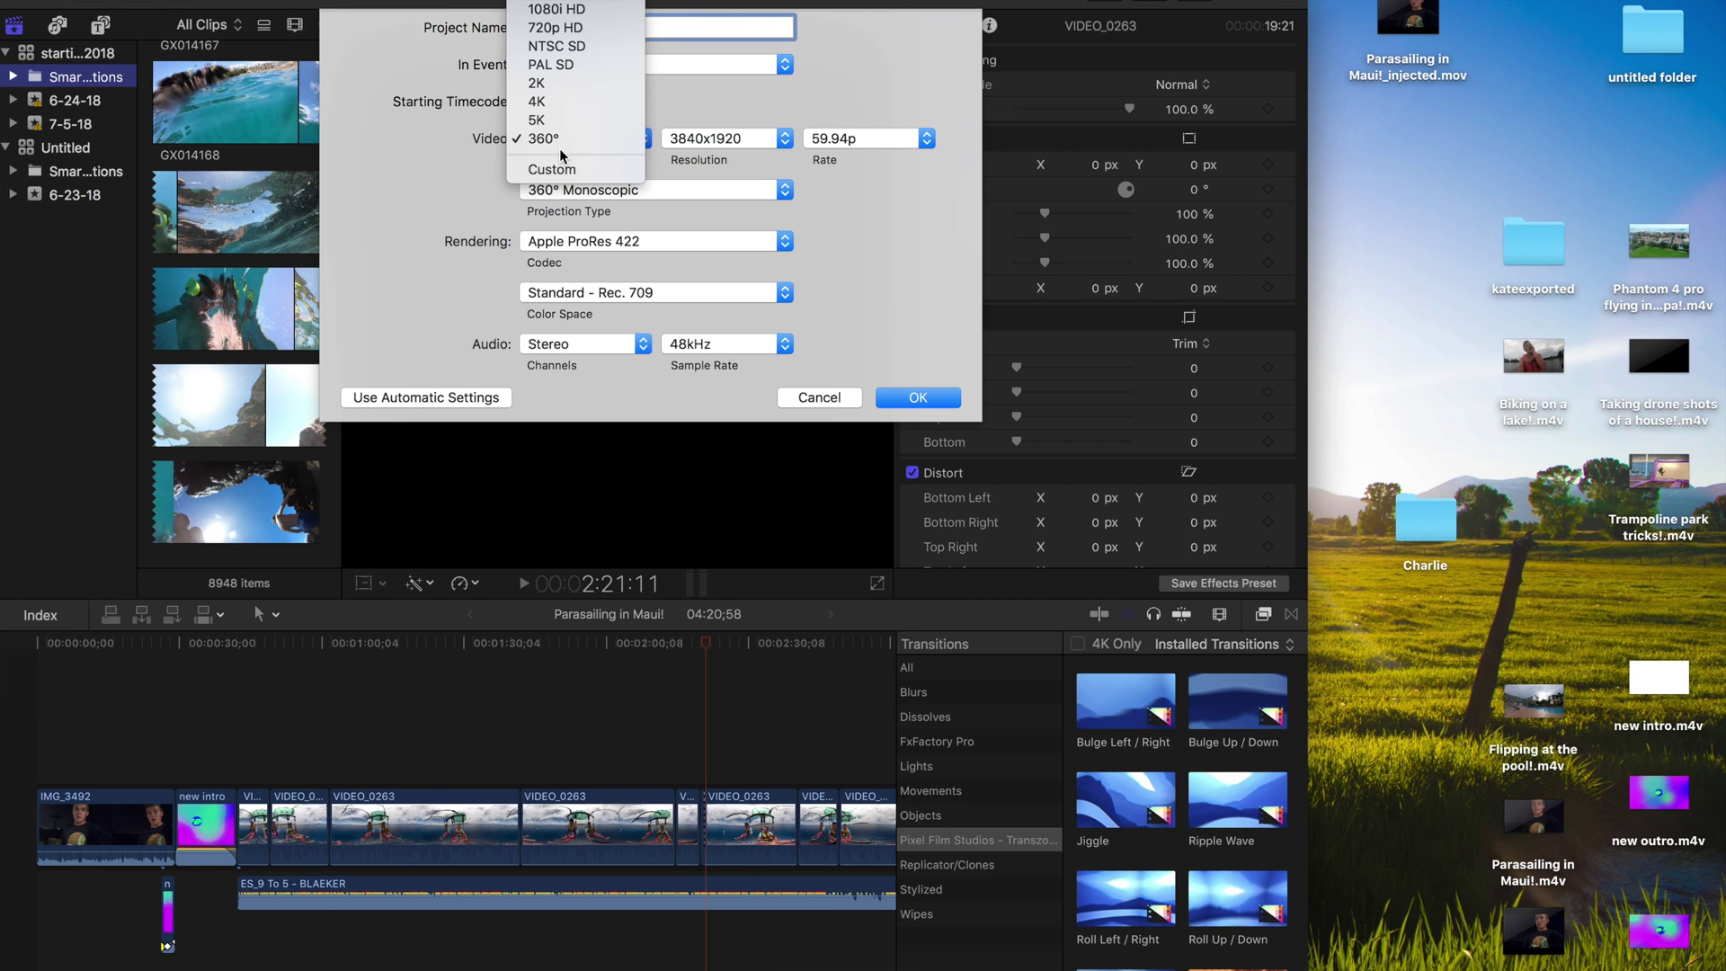
click(593, 100)
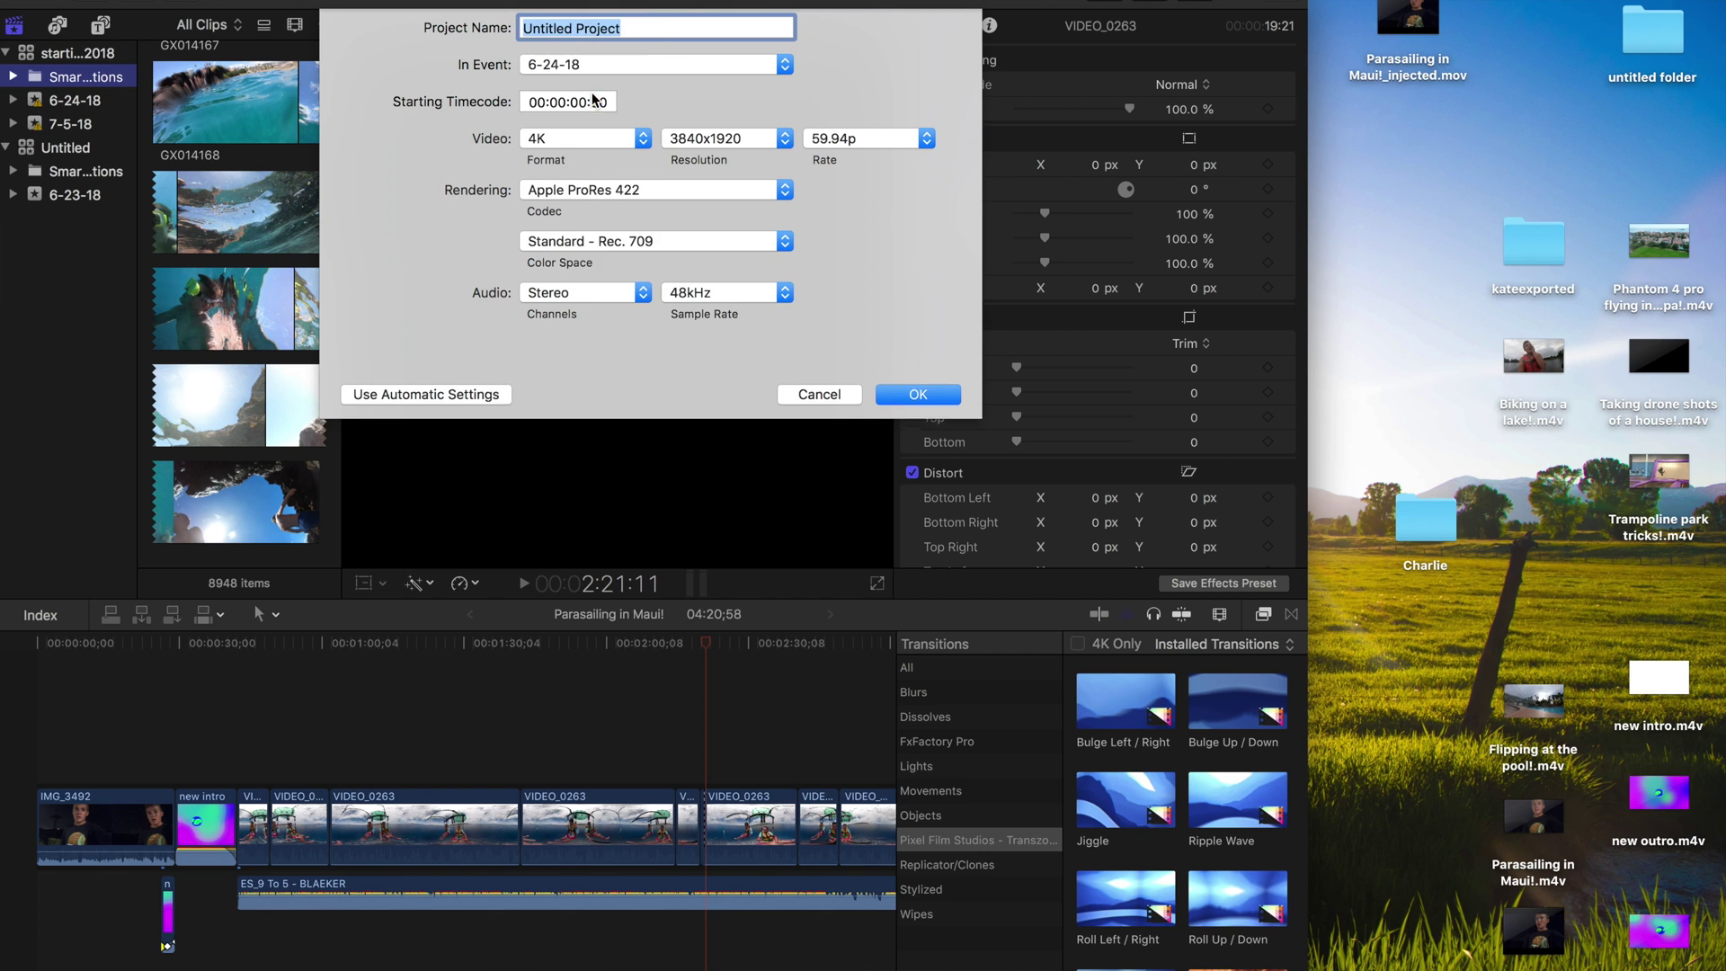
click(710, 140)
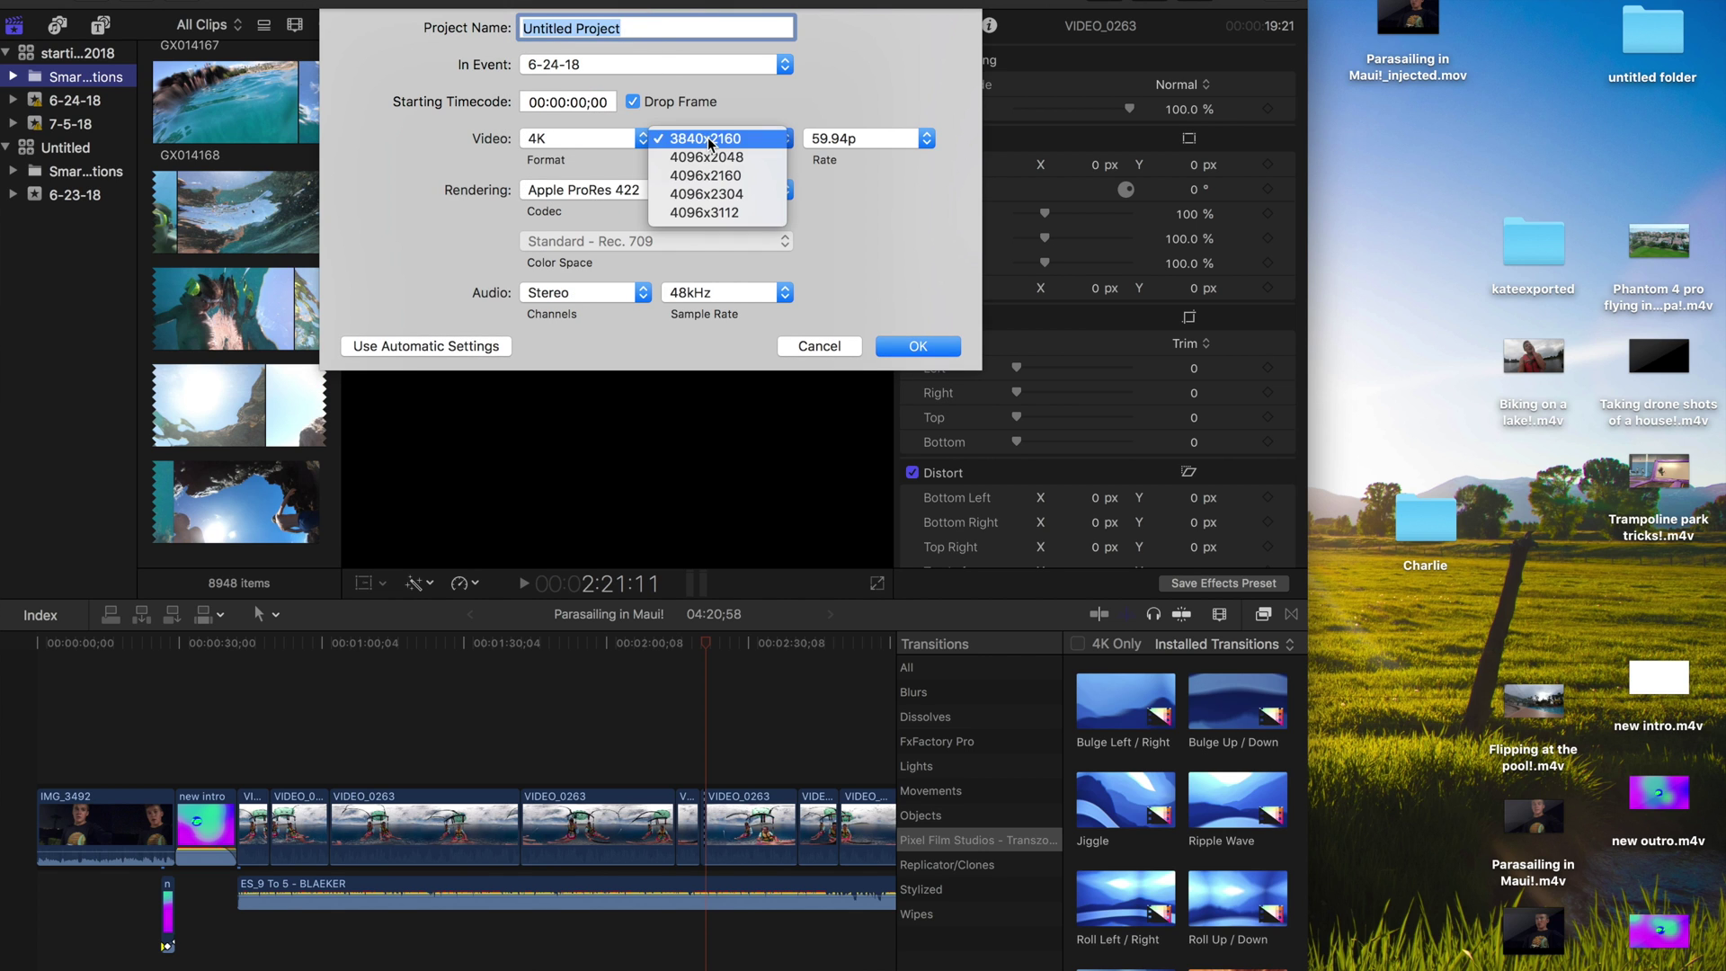
click(736, 63)
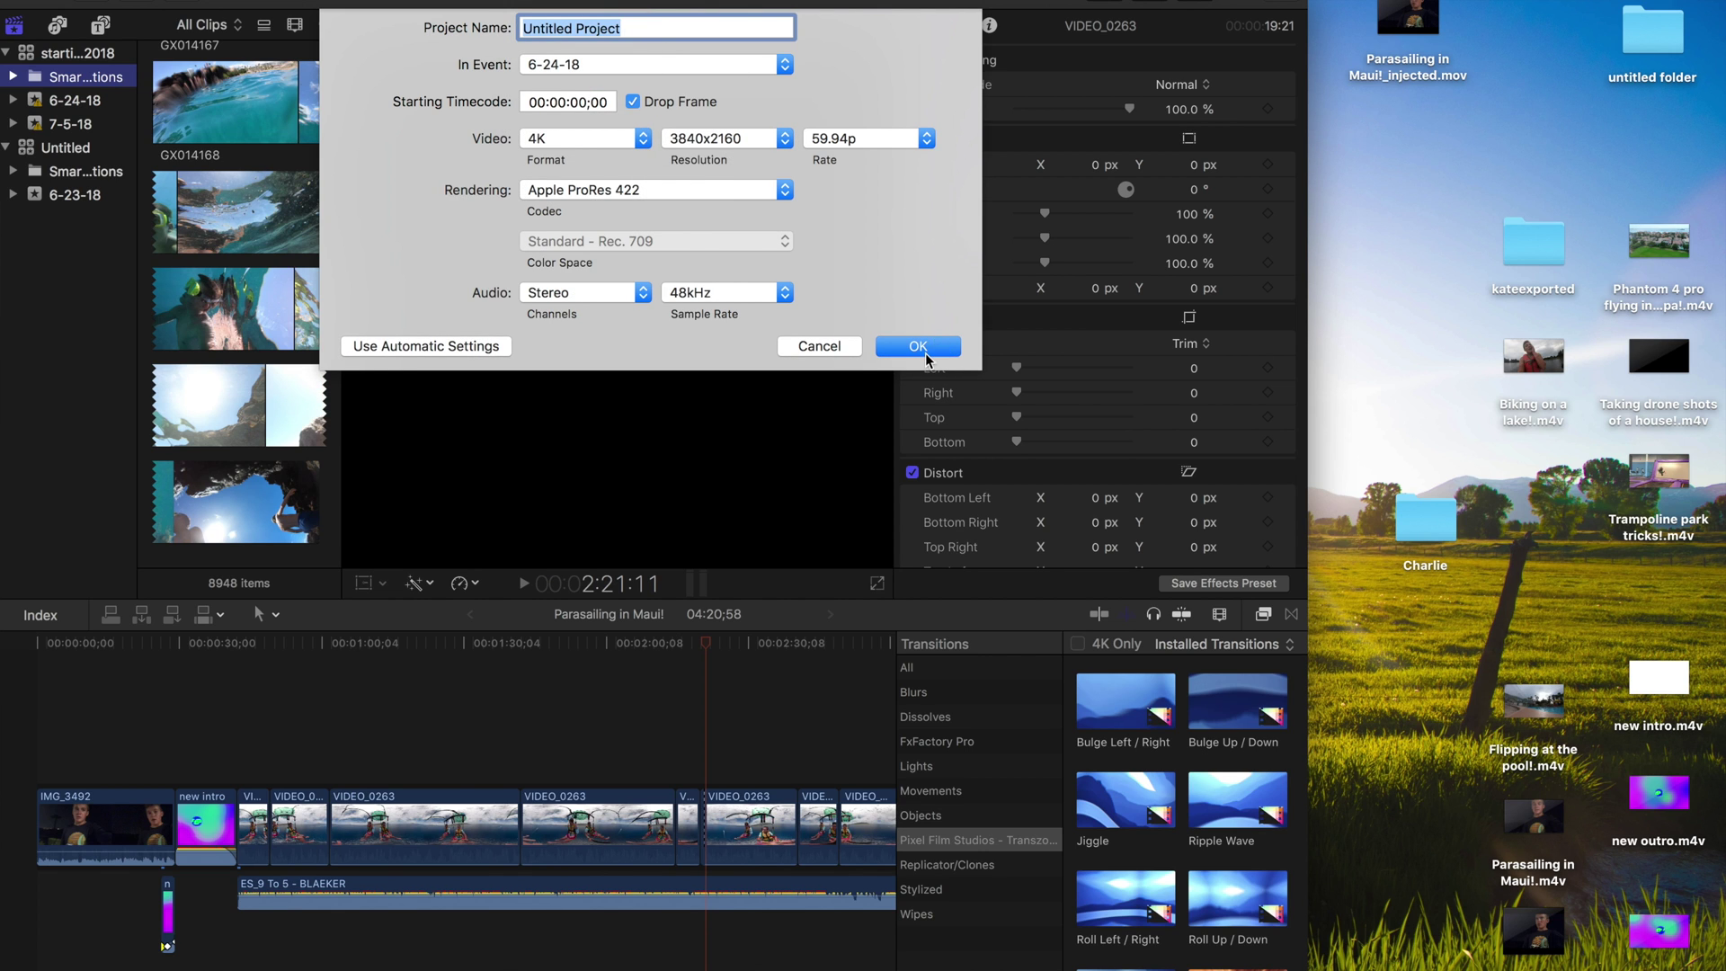
click(570, 193)
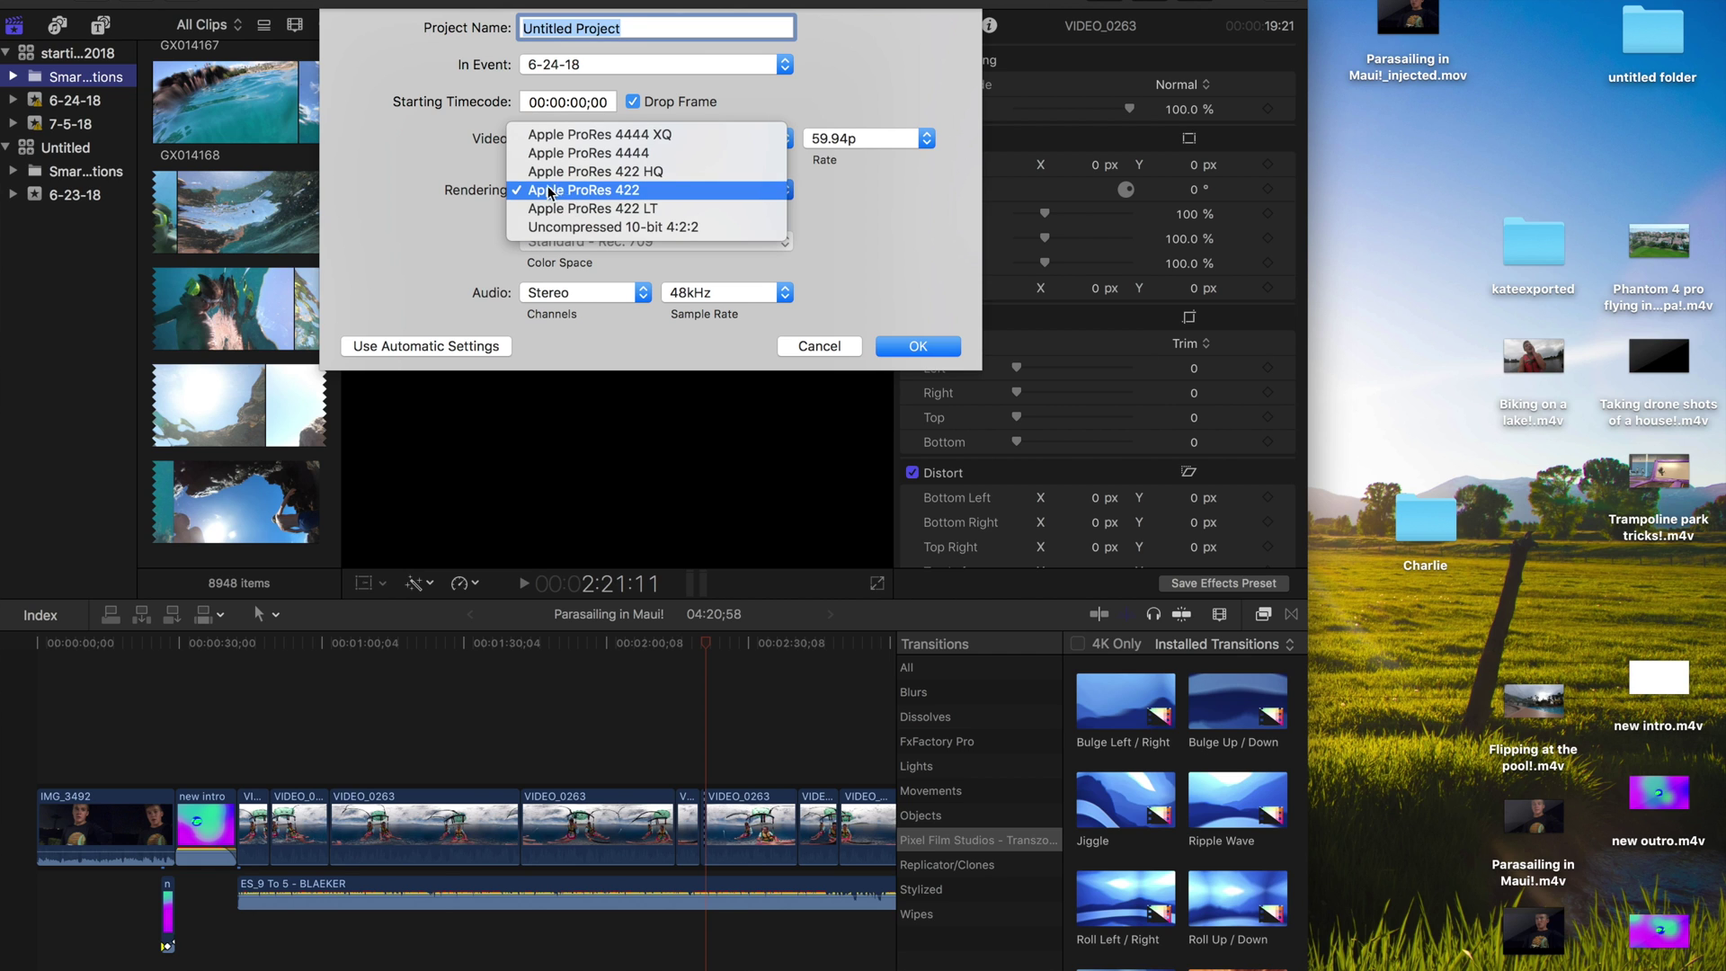
click(554, 190)
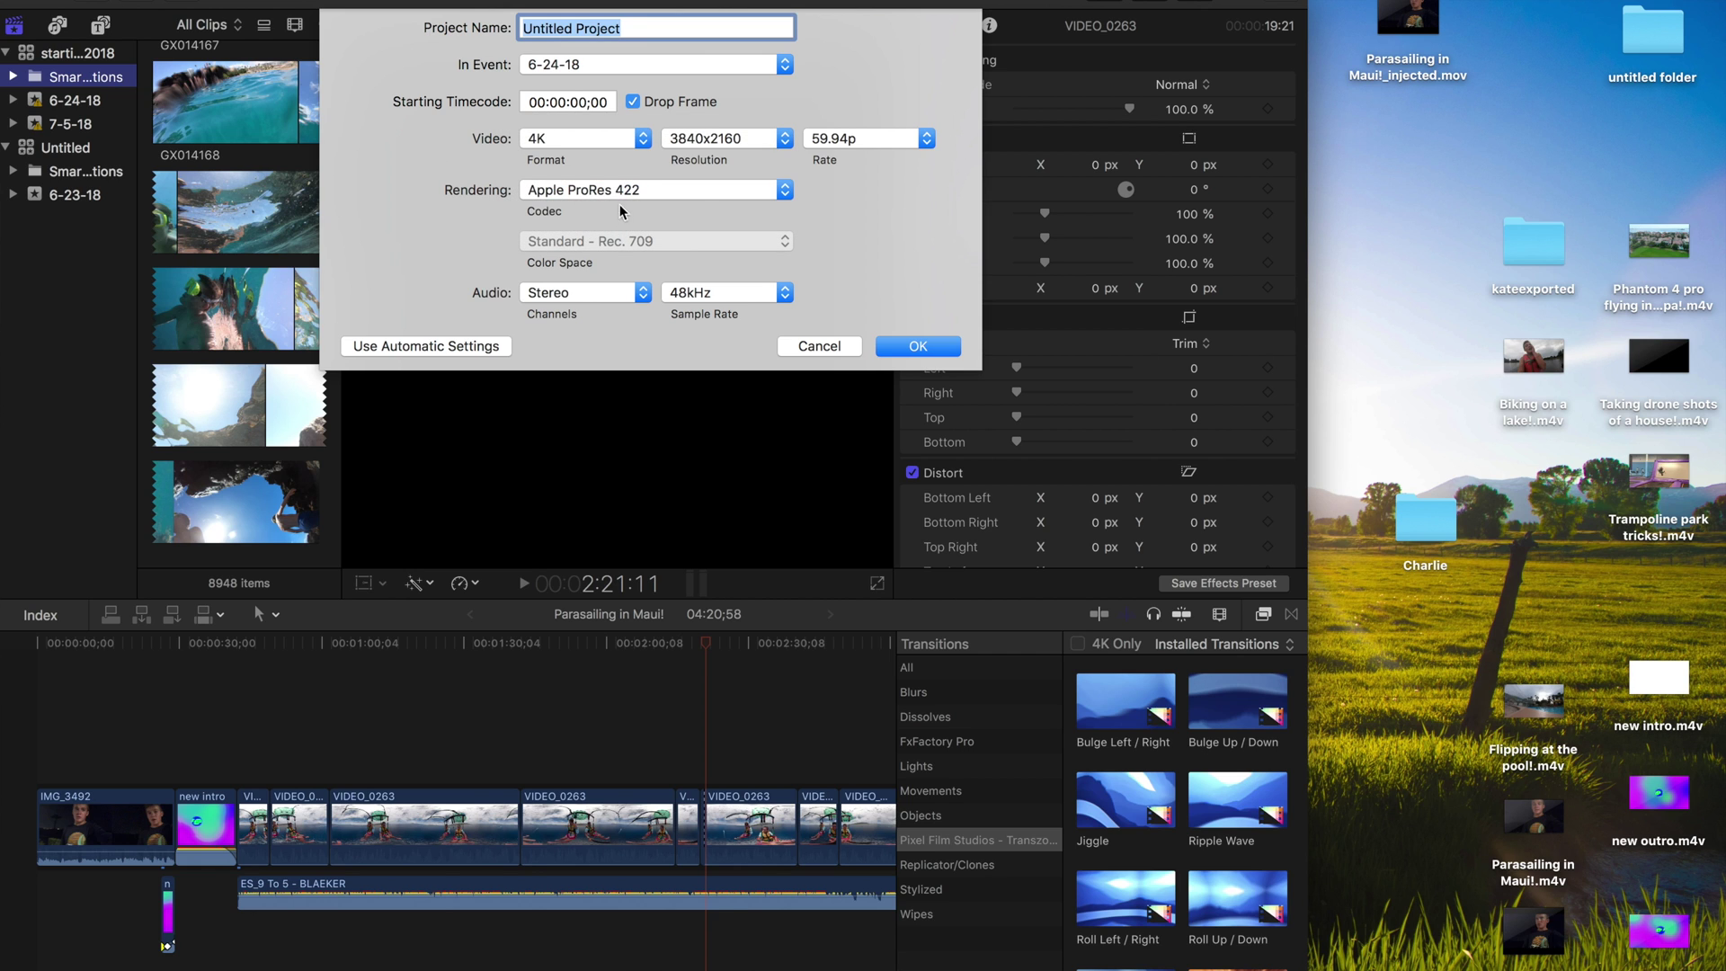
click(909, 353)
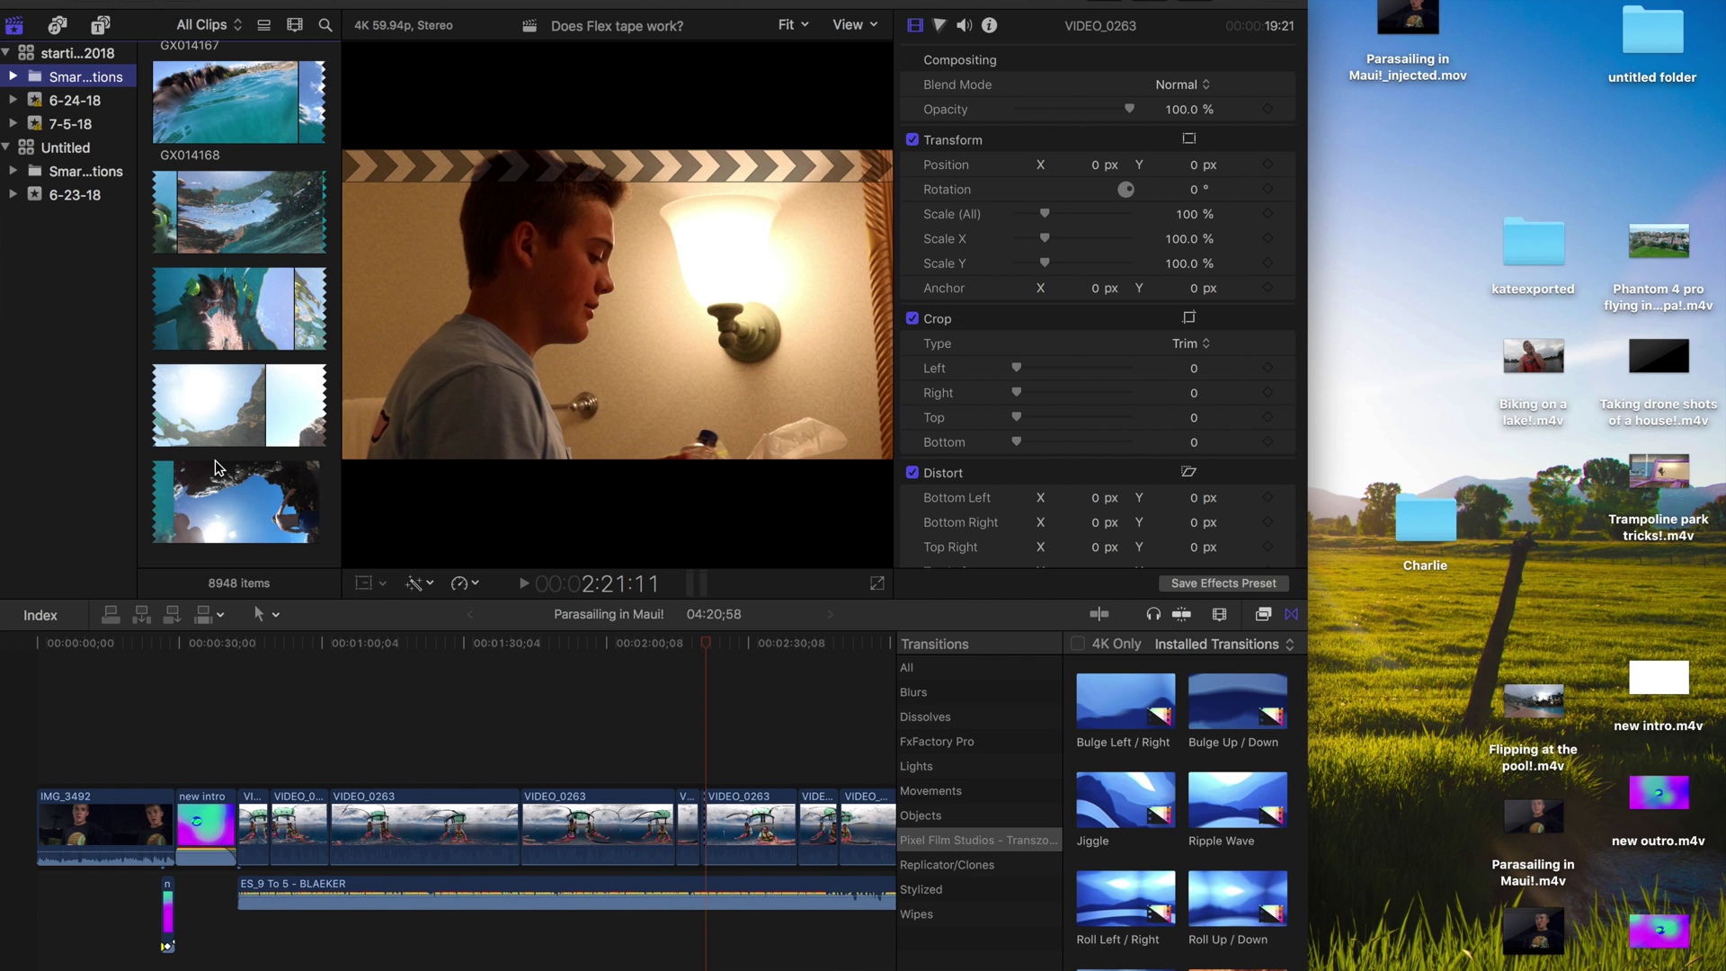
Step: Move the empty Untitled Project's editor window aside to uncover Finder
scroll(214, 460, down, 1)
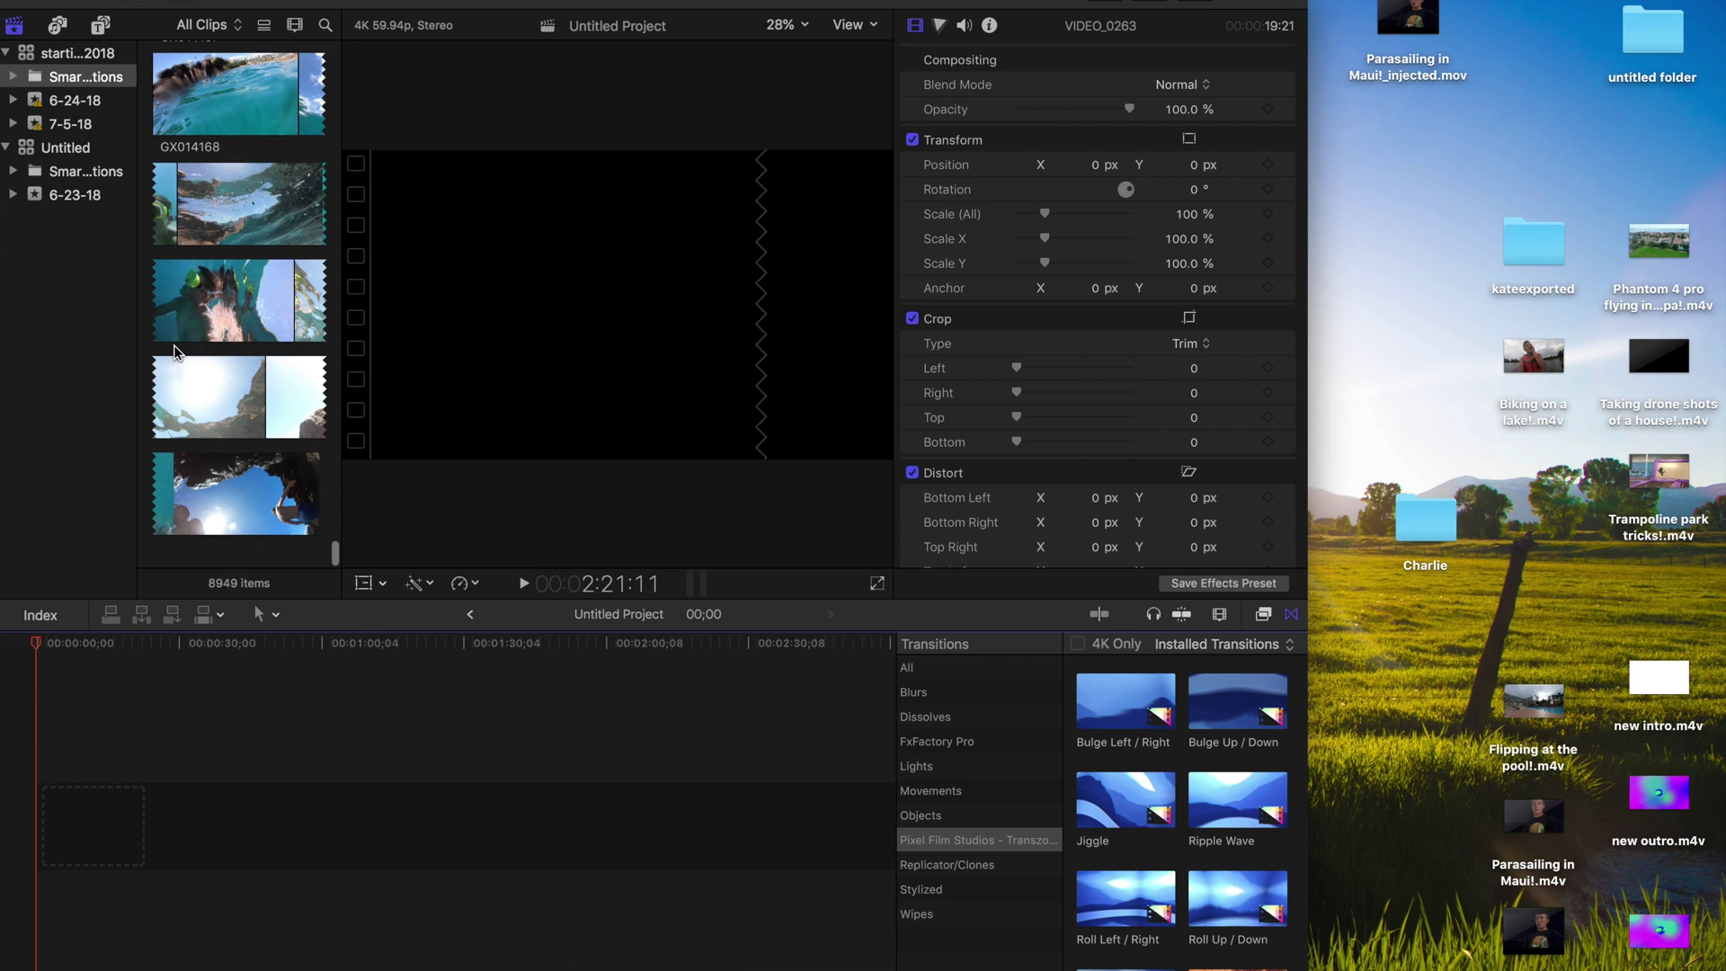
scroll(177, 359, up, 5)
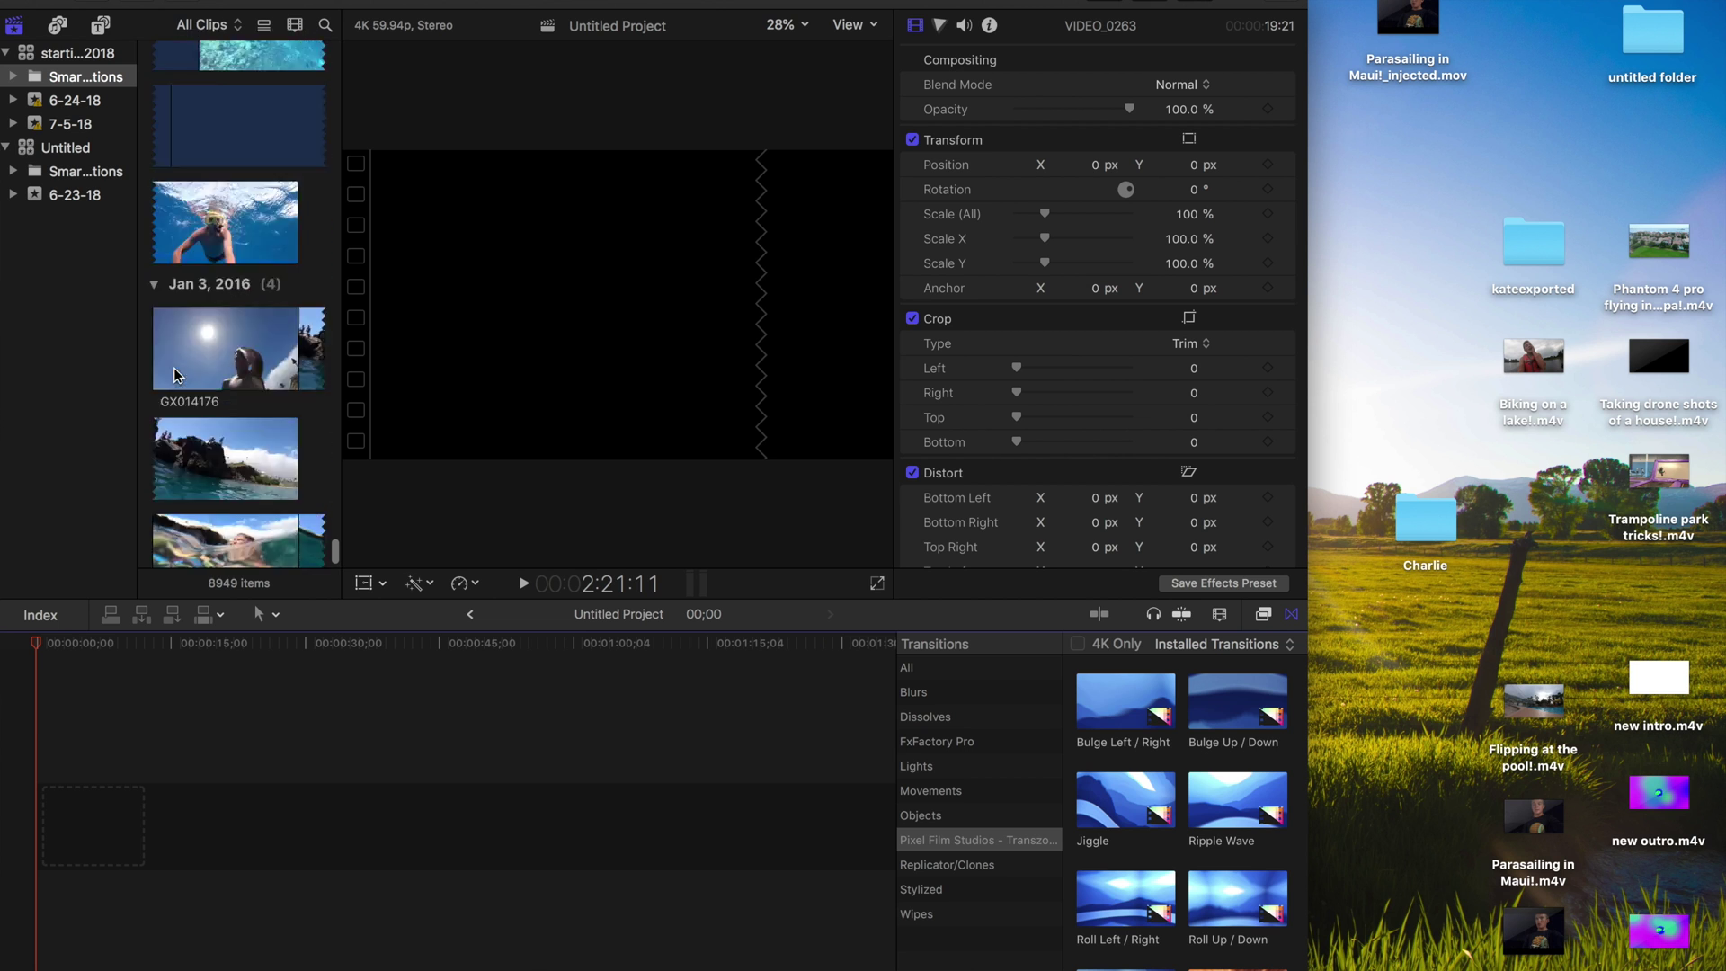
scroll(177, 375, up, 5)
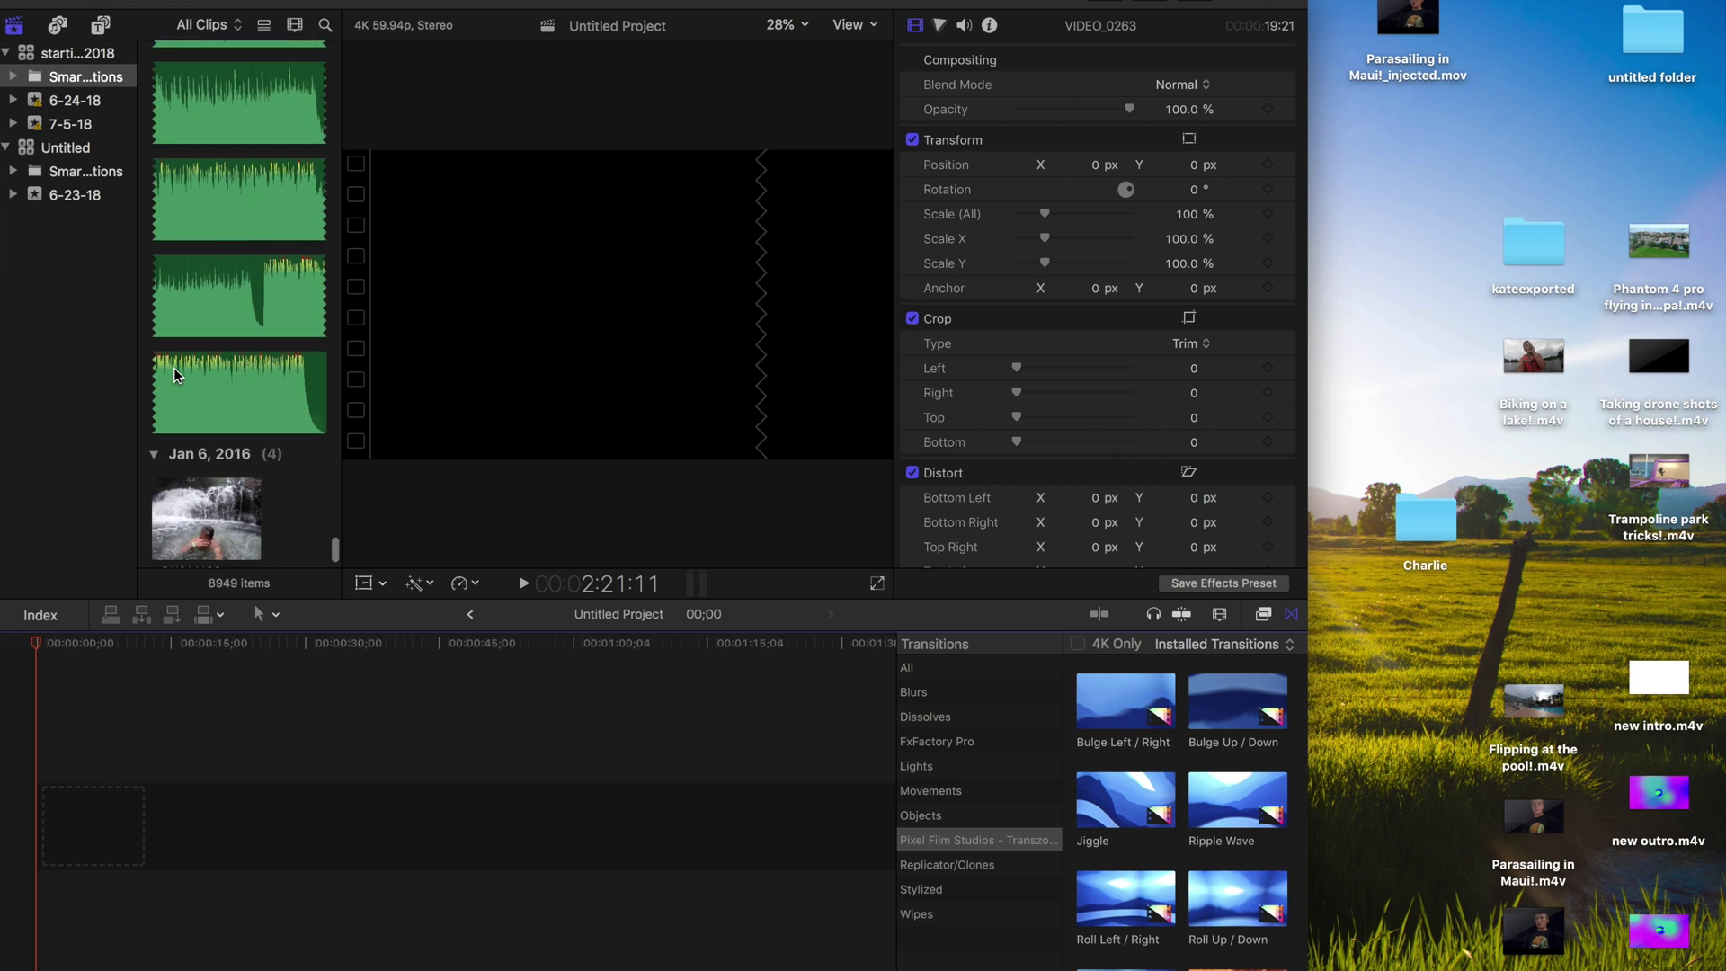
scroll(177, 376, up, 5)
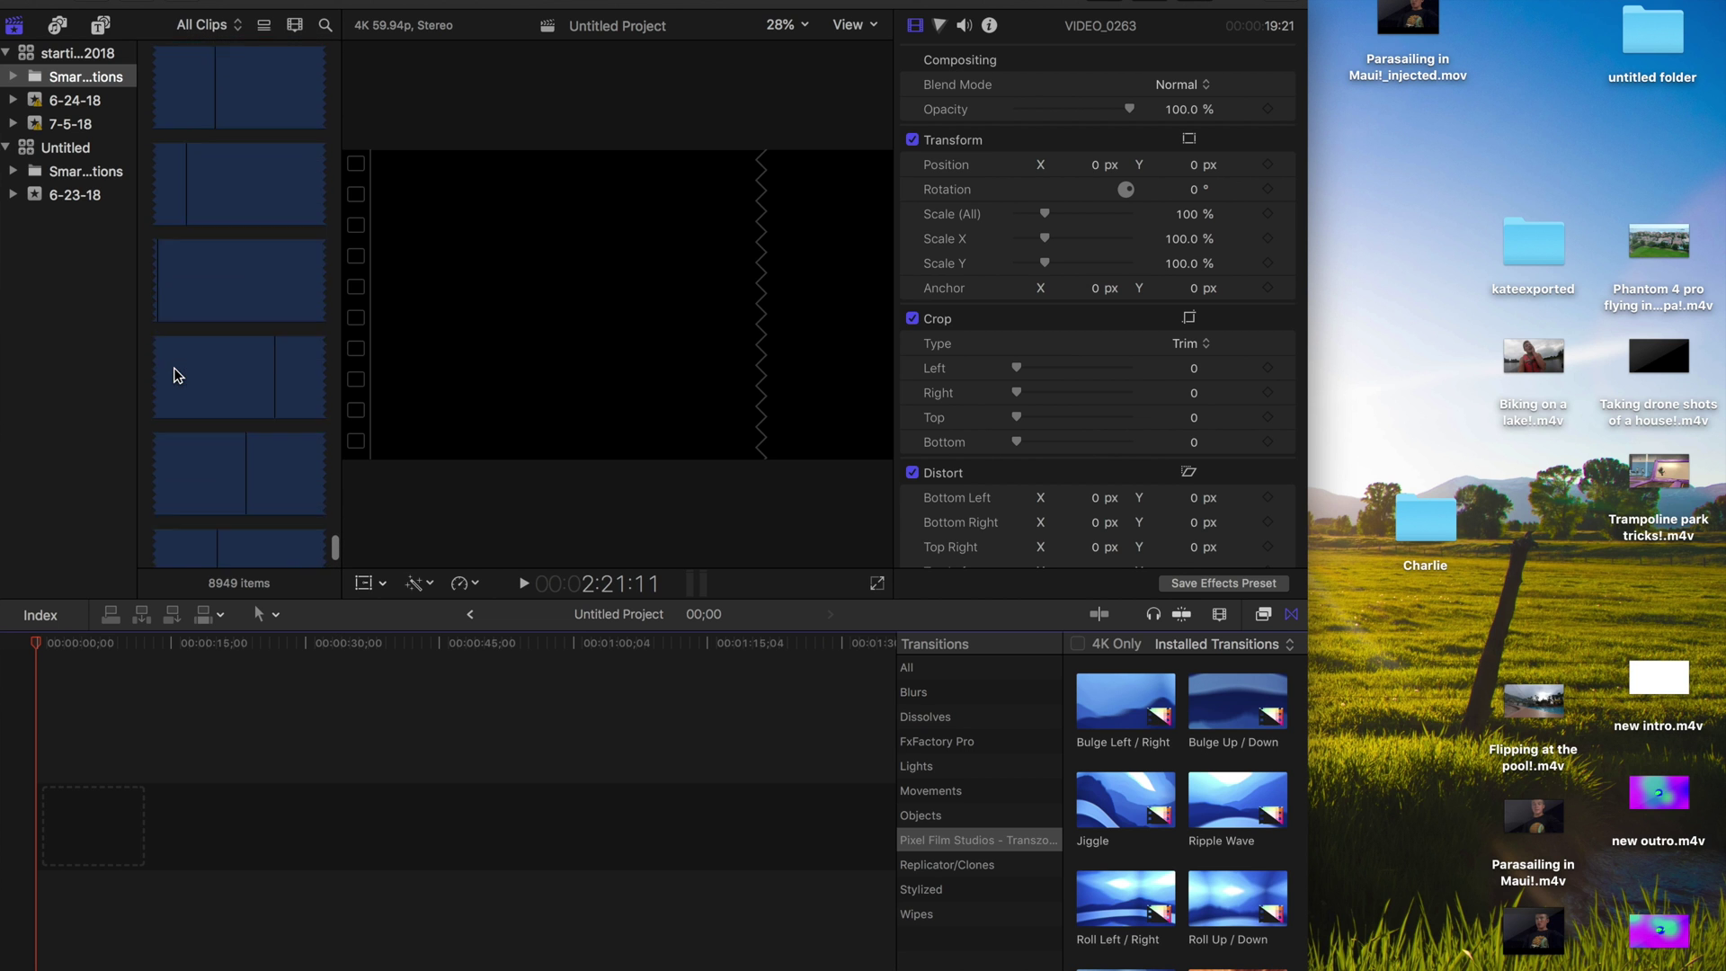
drag(266, 7, 767, 63)
Step: Drag VIDEO_0263(1).mov from the Rendered list into the timeline and restore full screen
drag(471, 485, 221, 192)
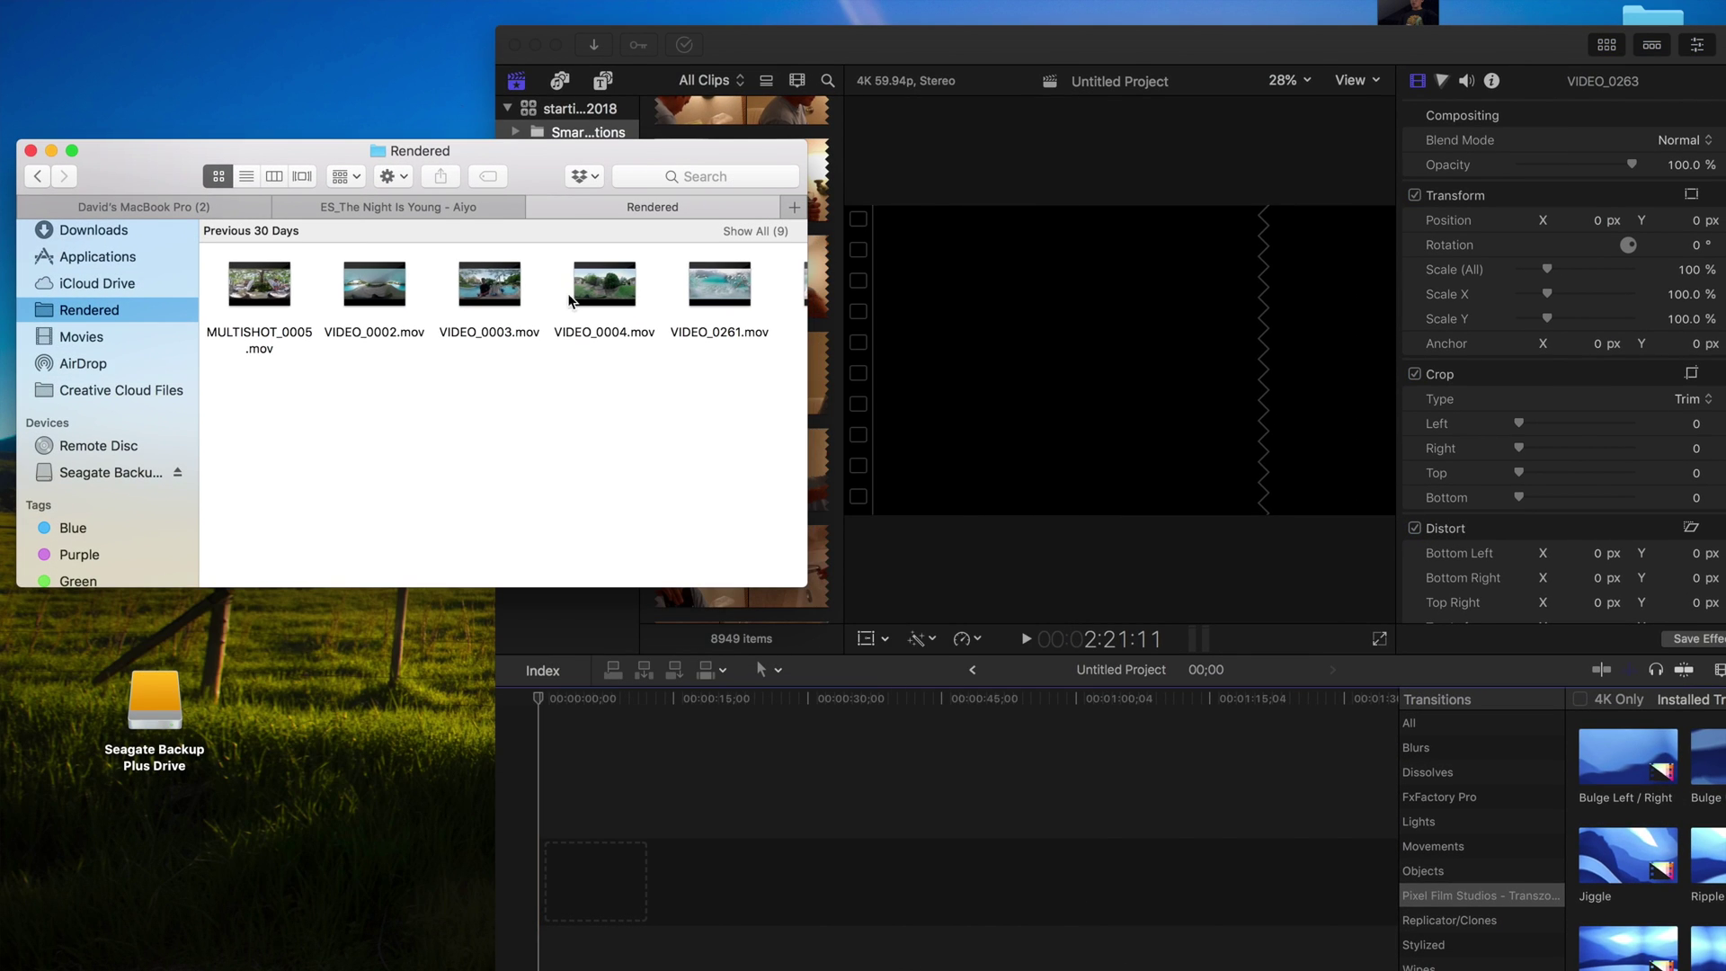
click(244, 175)
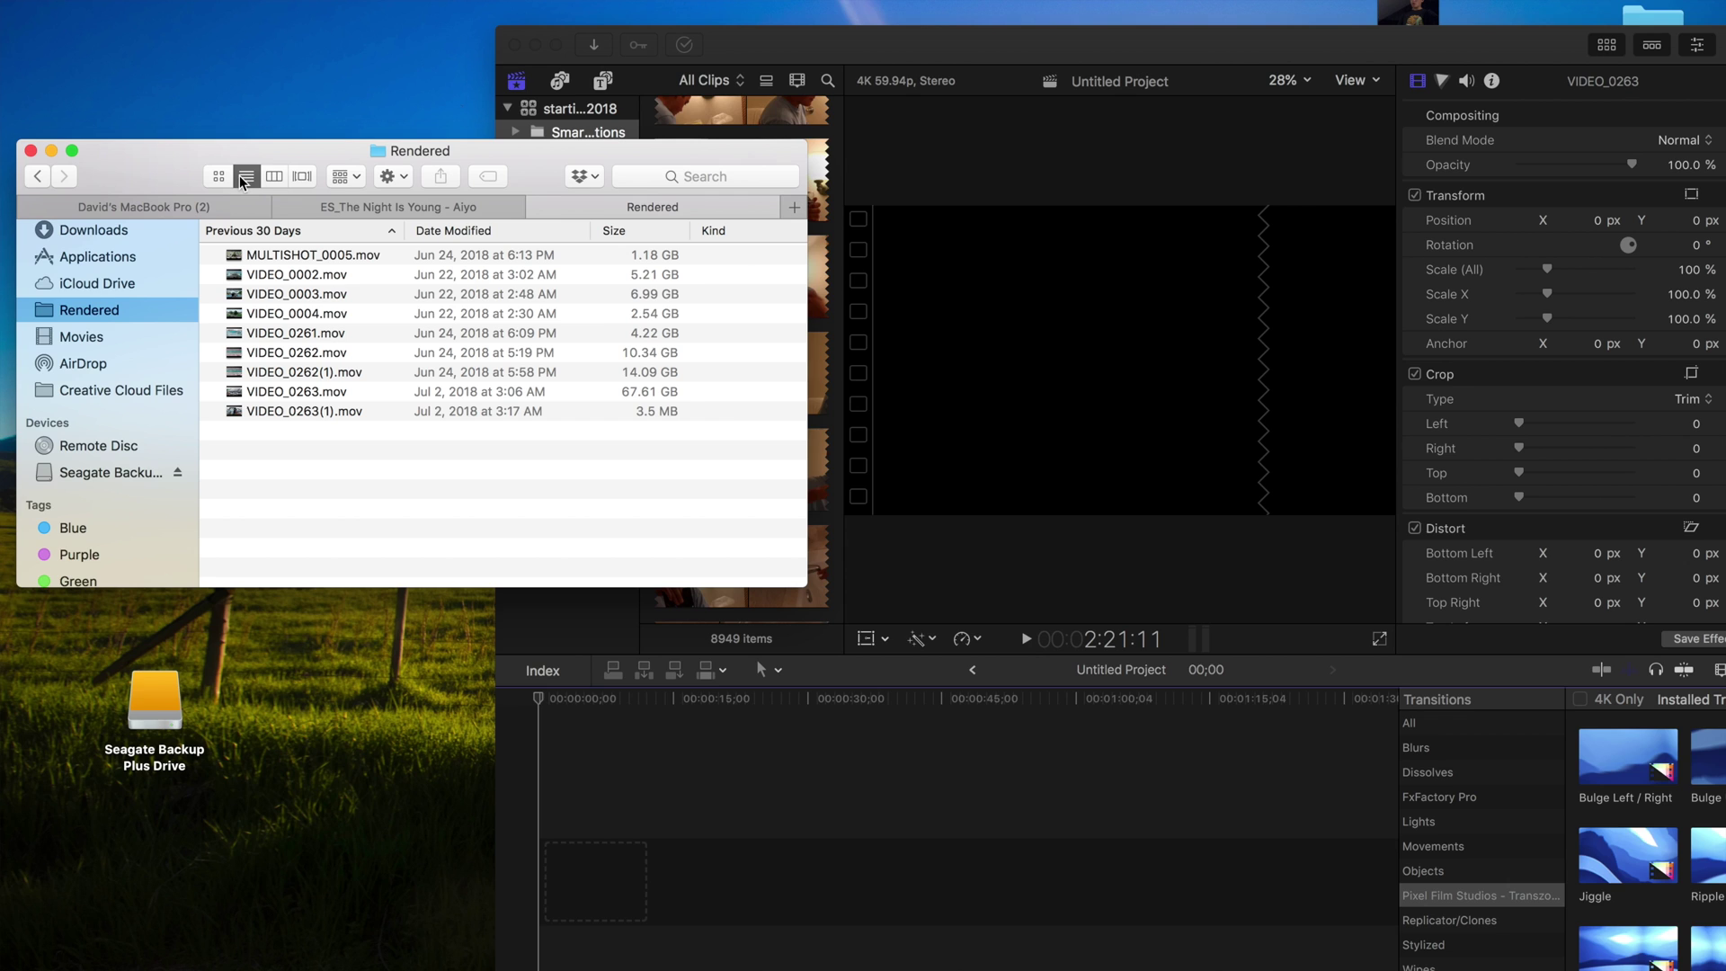
click(662, 406)
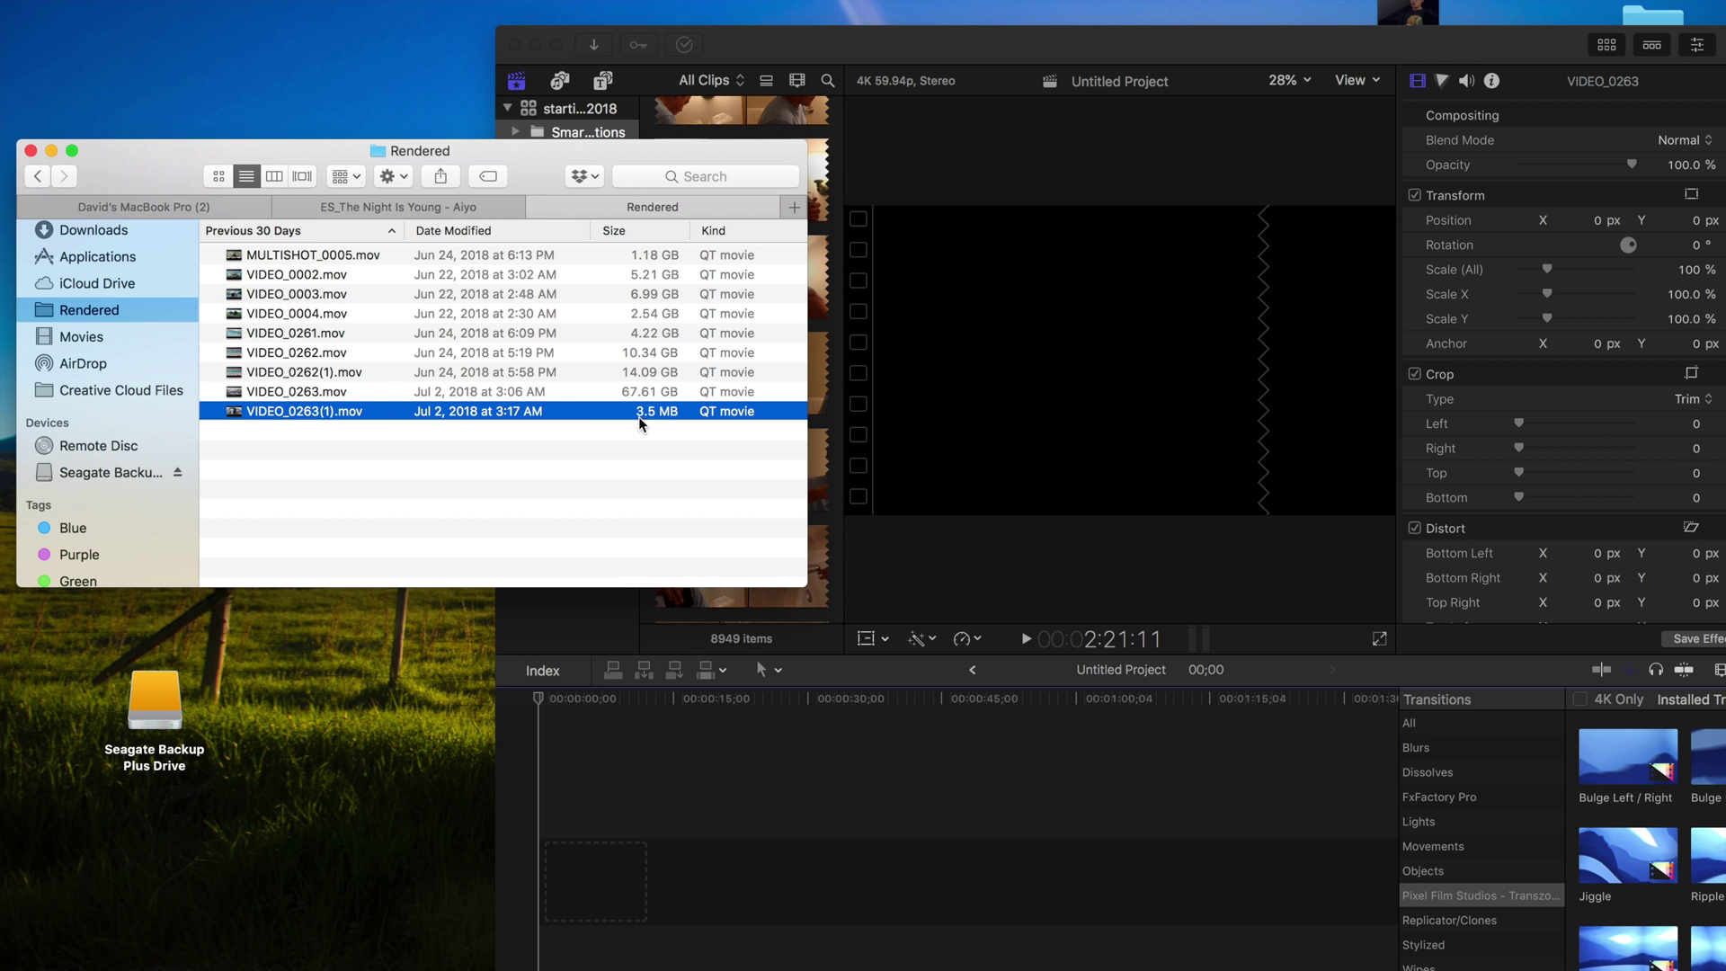
drag(639, 417, 680, 789)
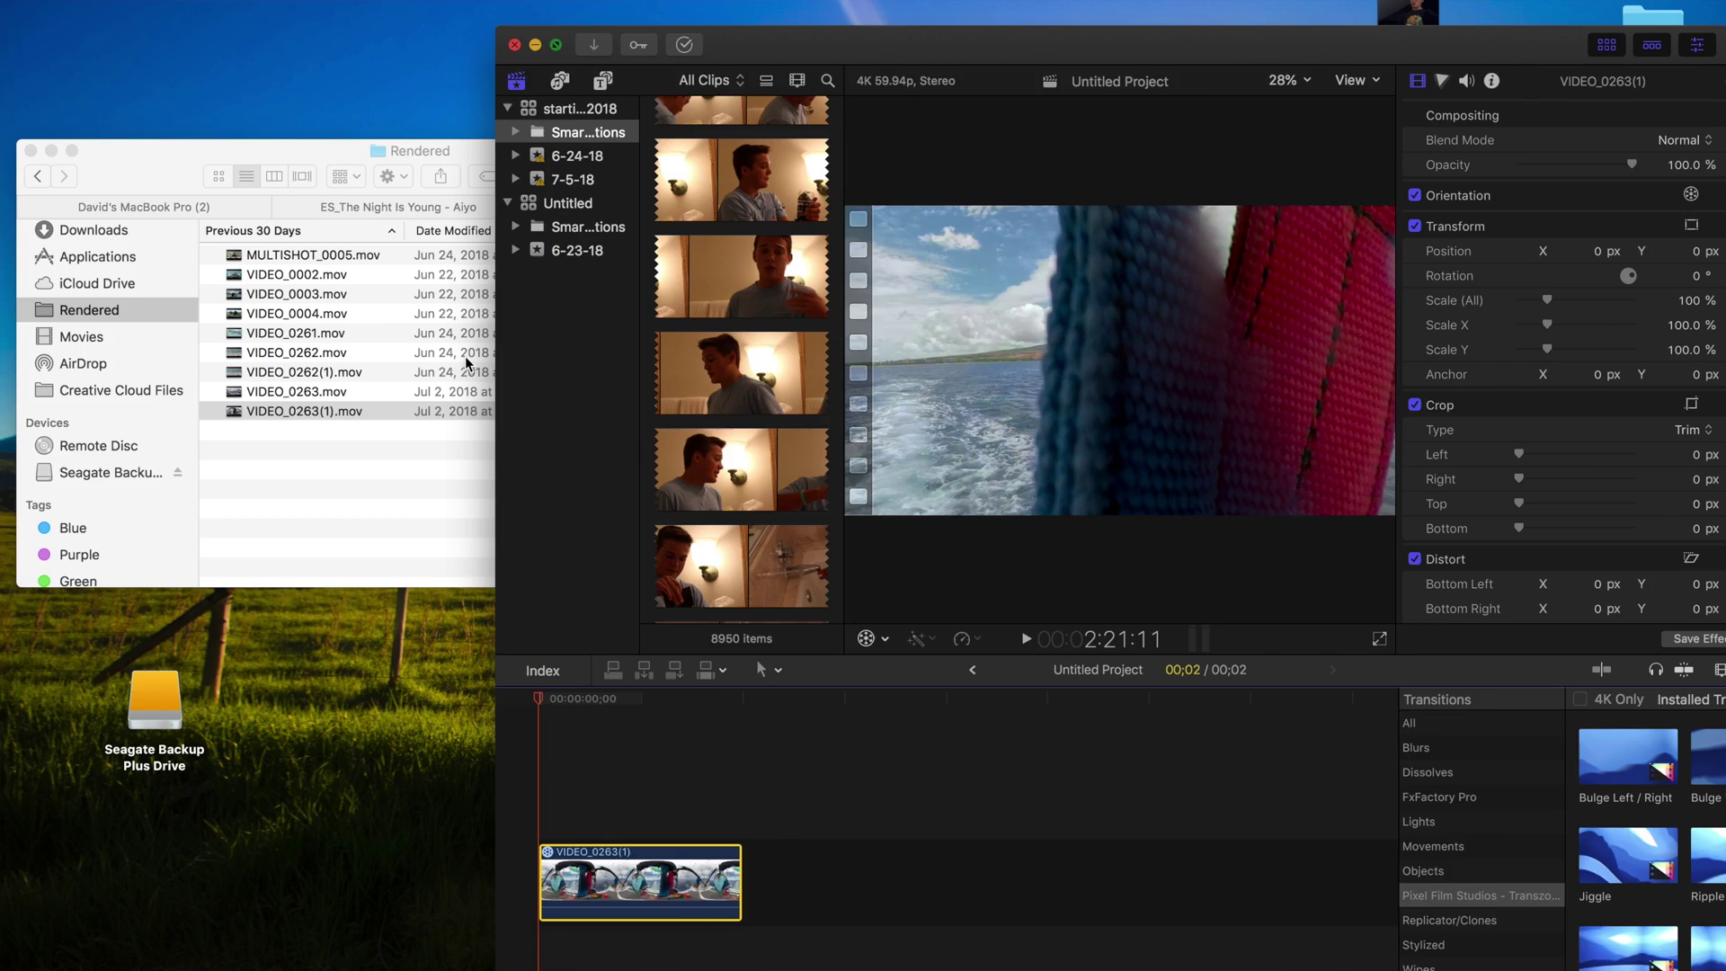
key(ctrl+super+f)
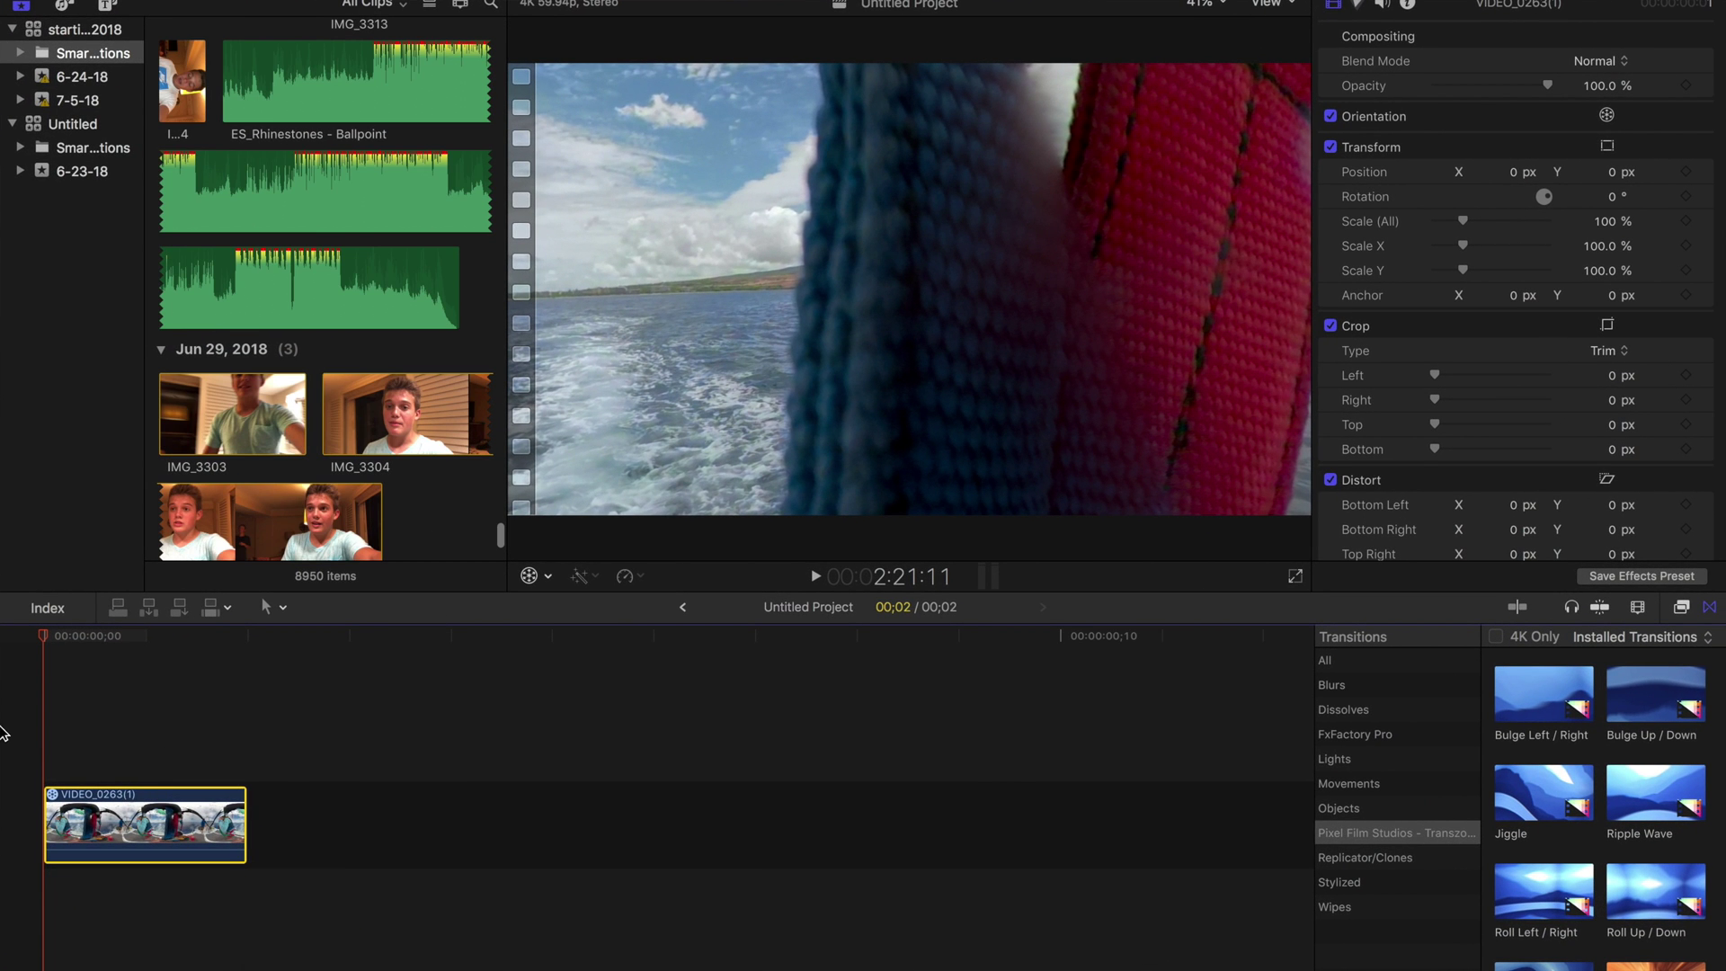
click(530, 581)
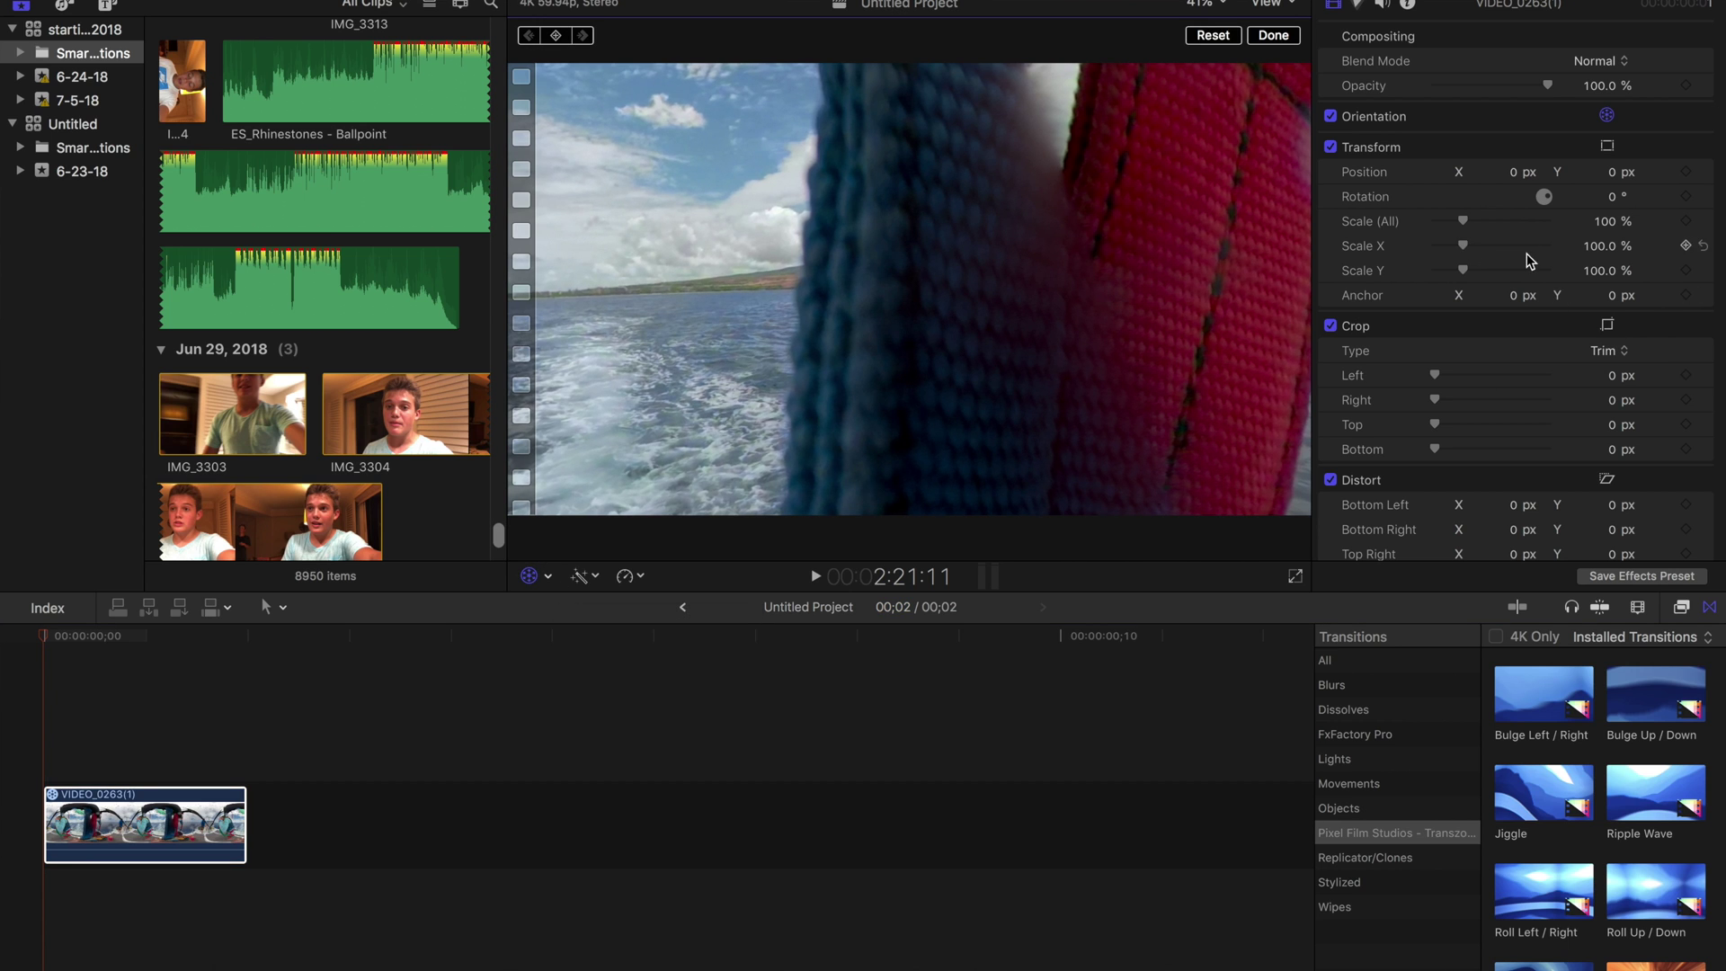
Step: Expand the clip's Orientation settings and add Tilt, Pan and Roll keyframes
scroll(1530, 260, up, 1)
scroll(1682, 162, down, 1)
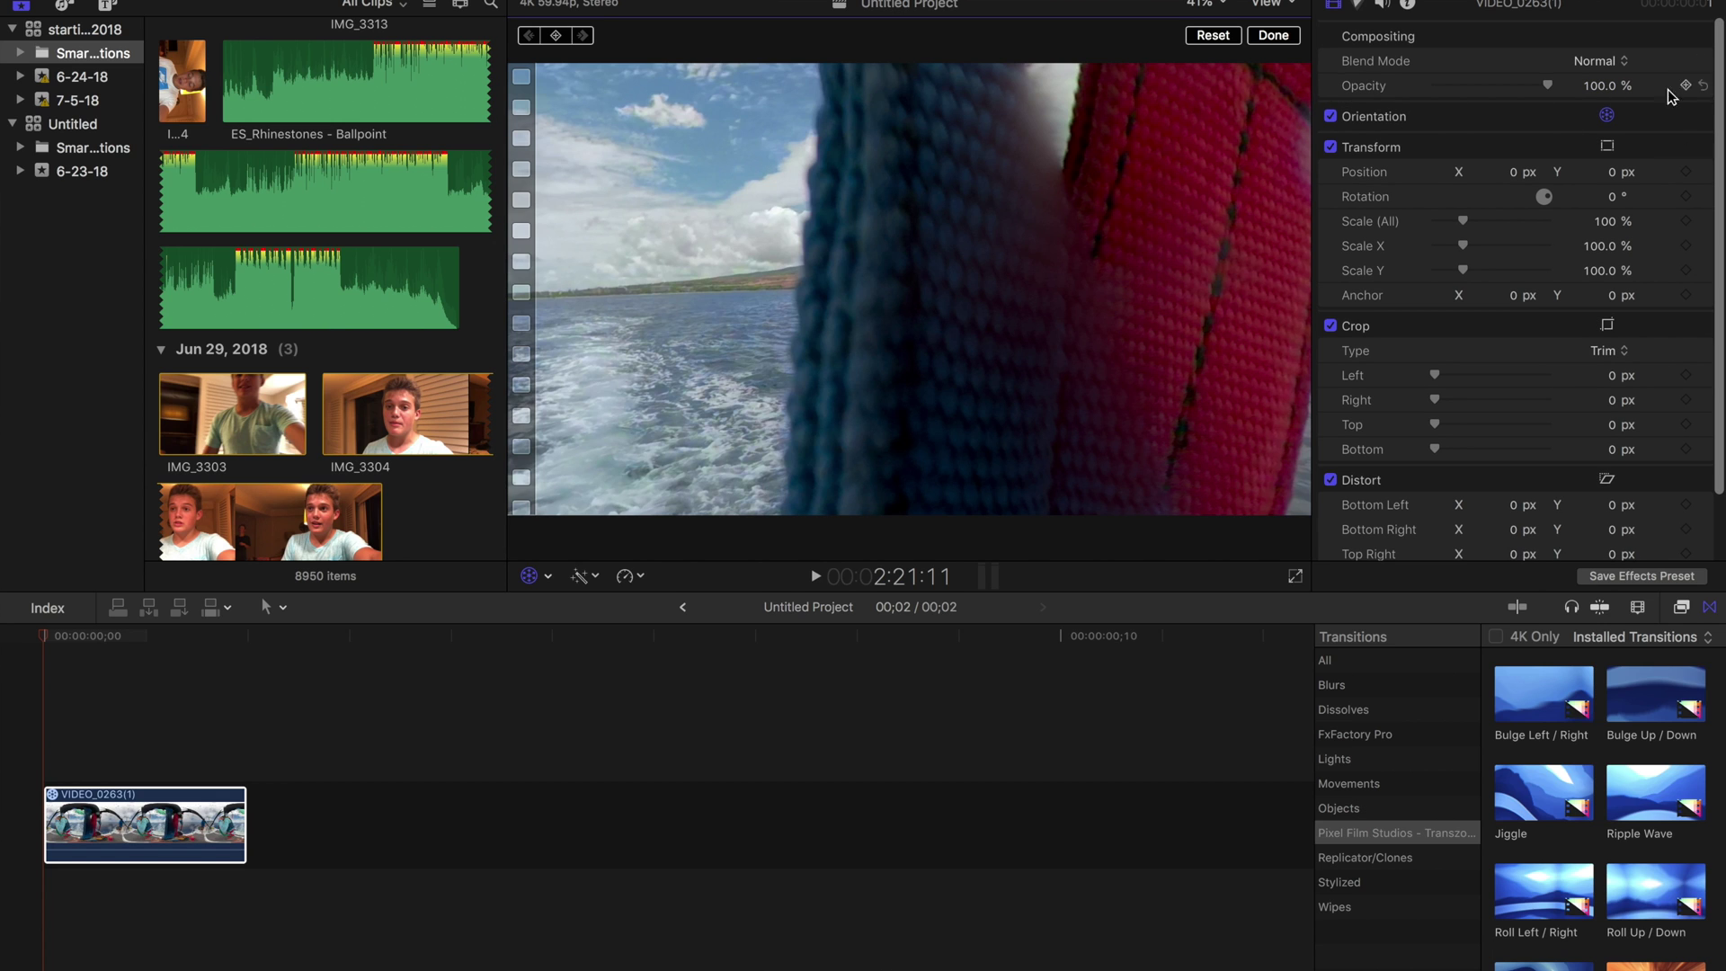
click(1676, 116)
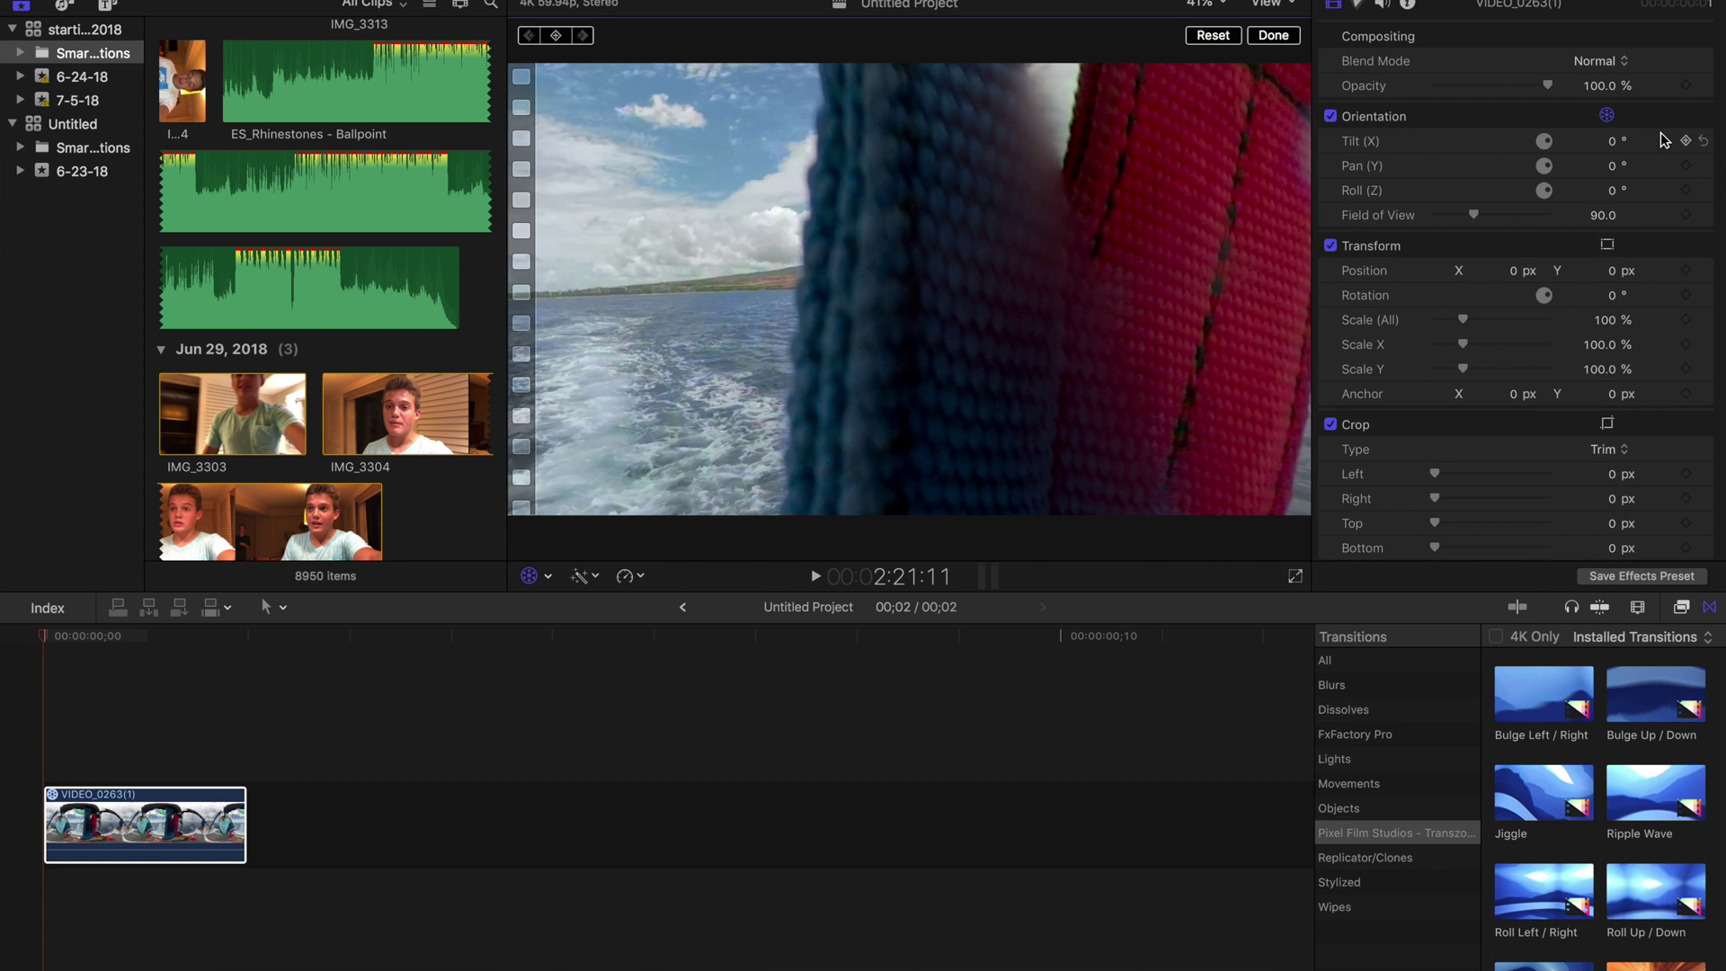
click(1686, 141)
click(1685, 166)
click(1686, 190)
Step: Reorient the 360° view to Tilt -54° and Pan 117°, facing the boat deck
drag(694, 380, 818, 443)
key(Right)
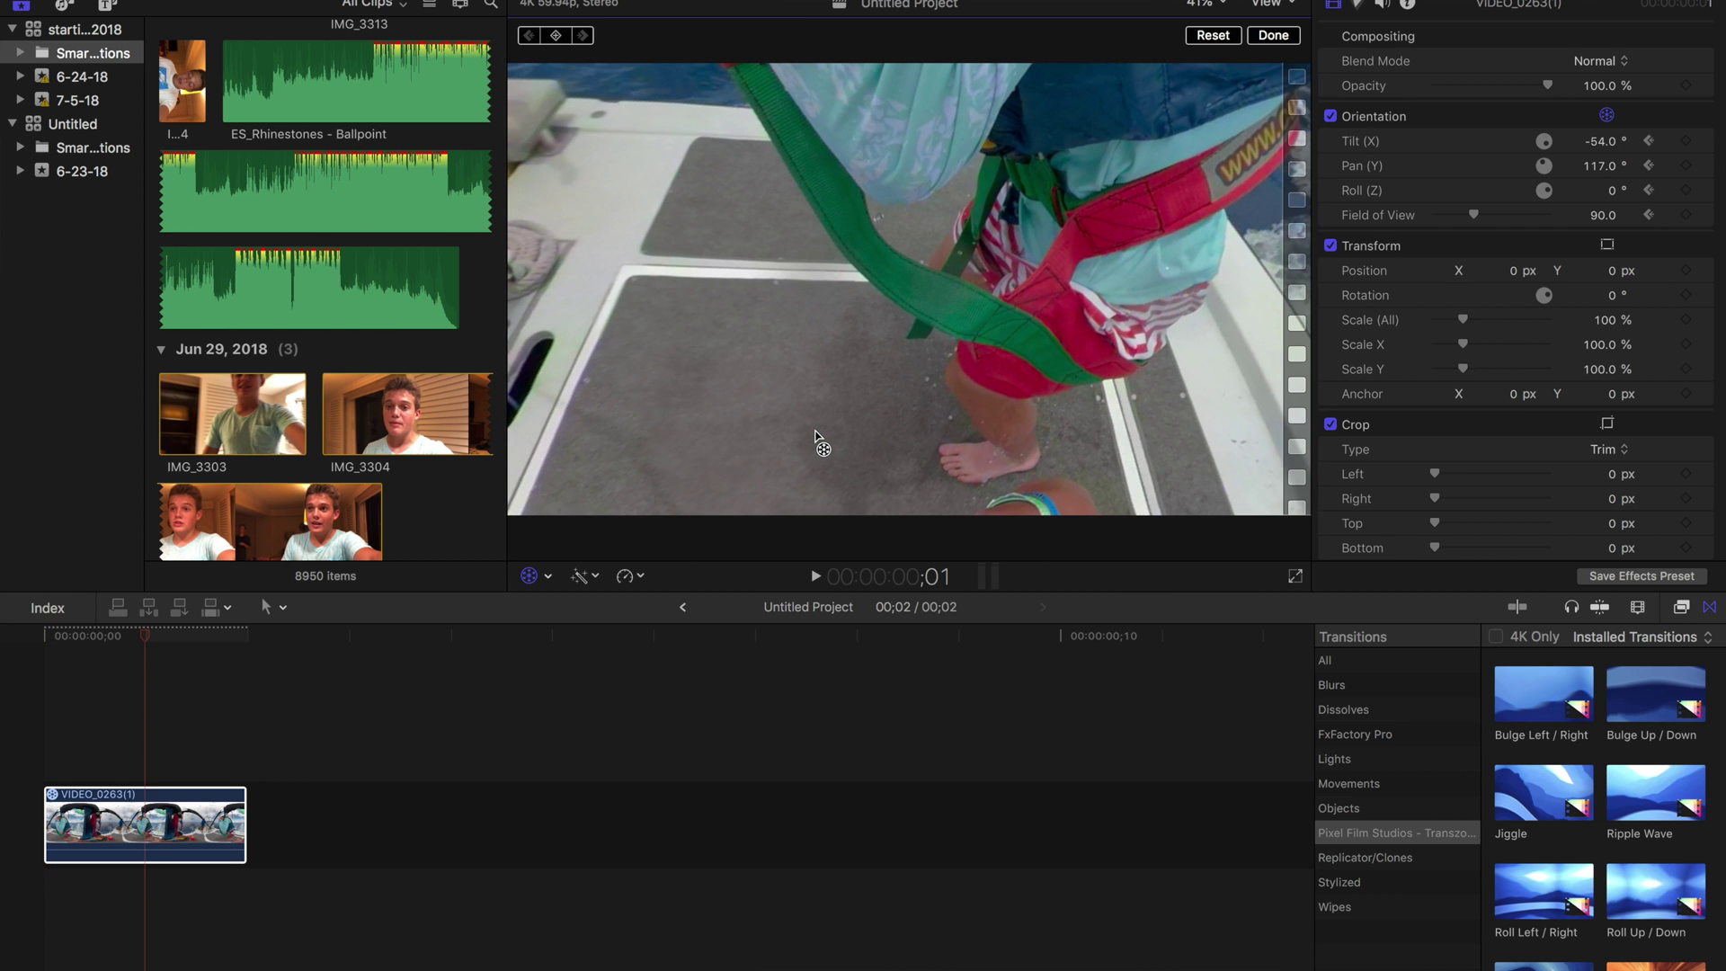
key(Right)
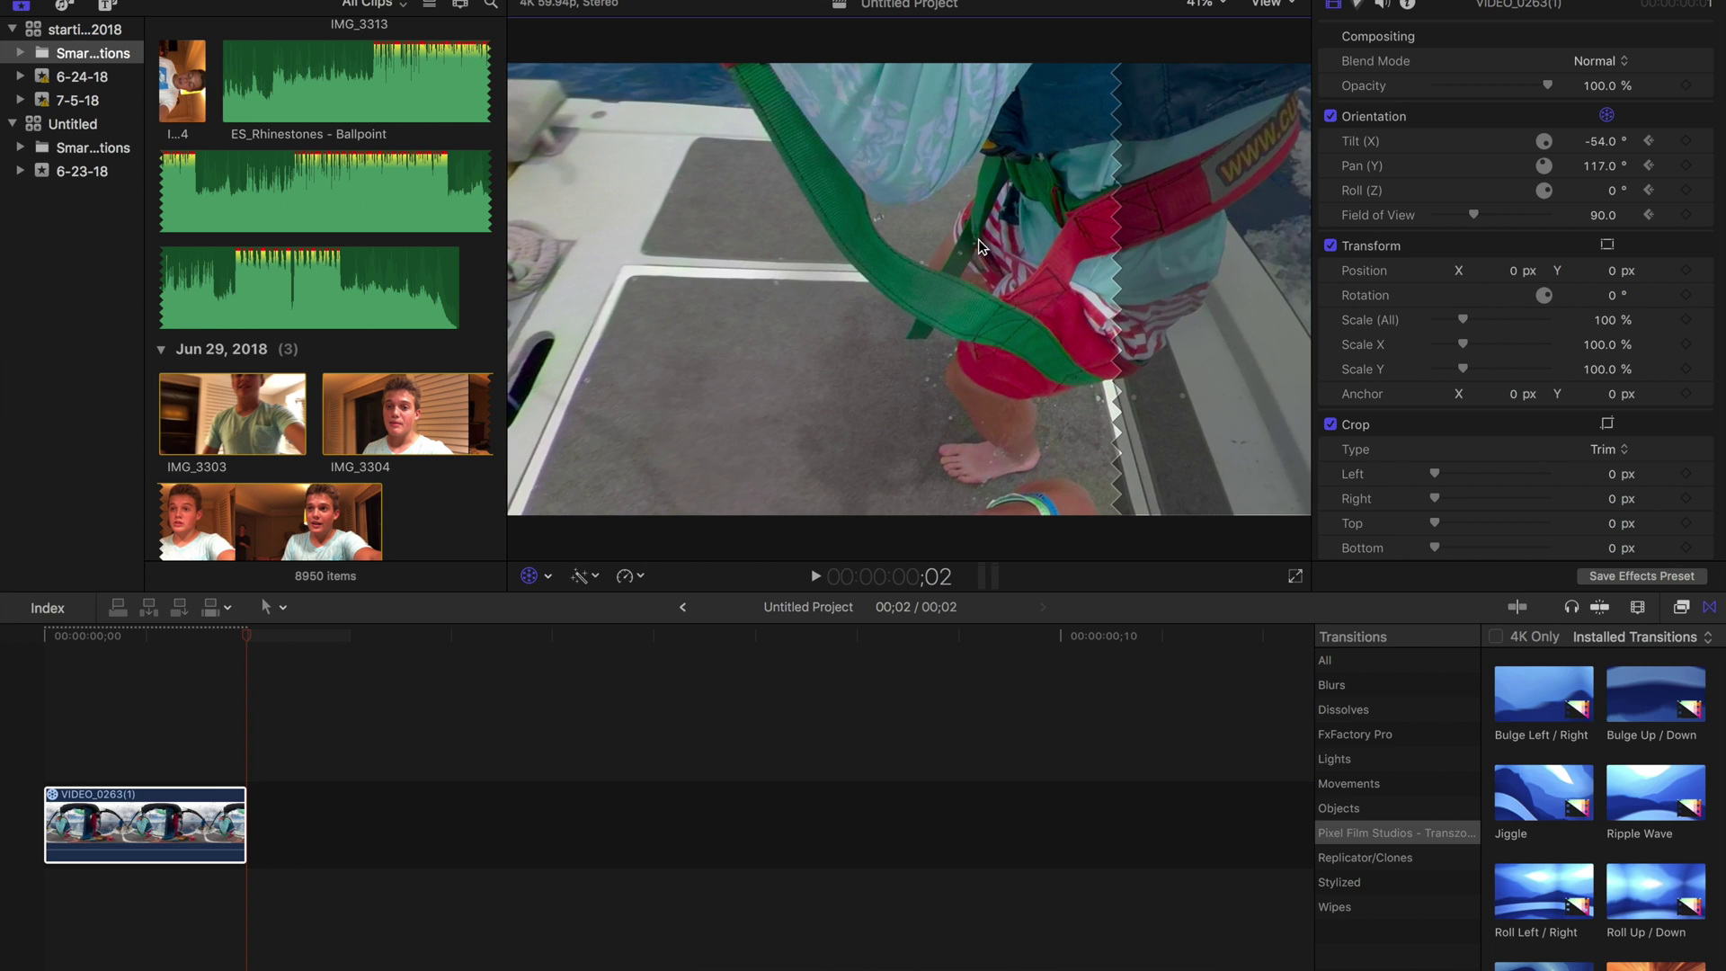
scroll(209, 415, down, 5)
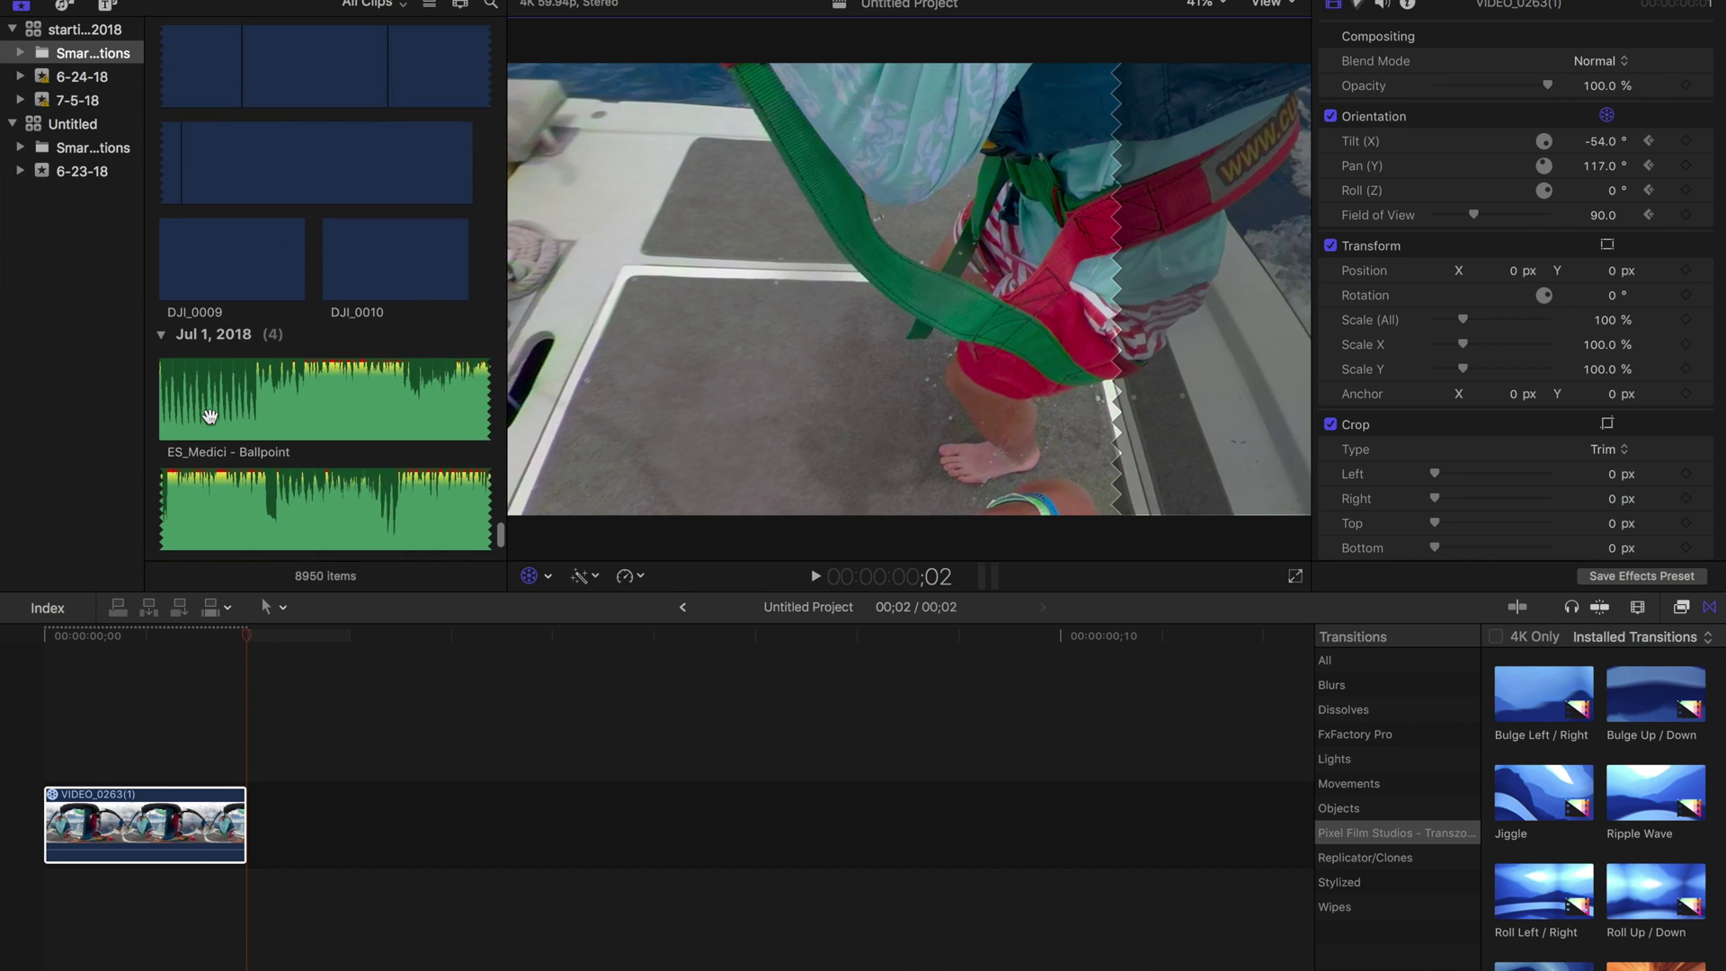
scroll(209, 415, up, 4)
scroll(209, 415, down, 4)
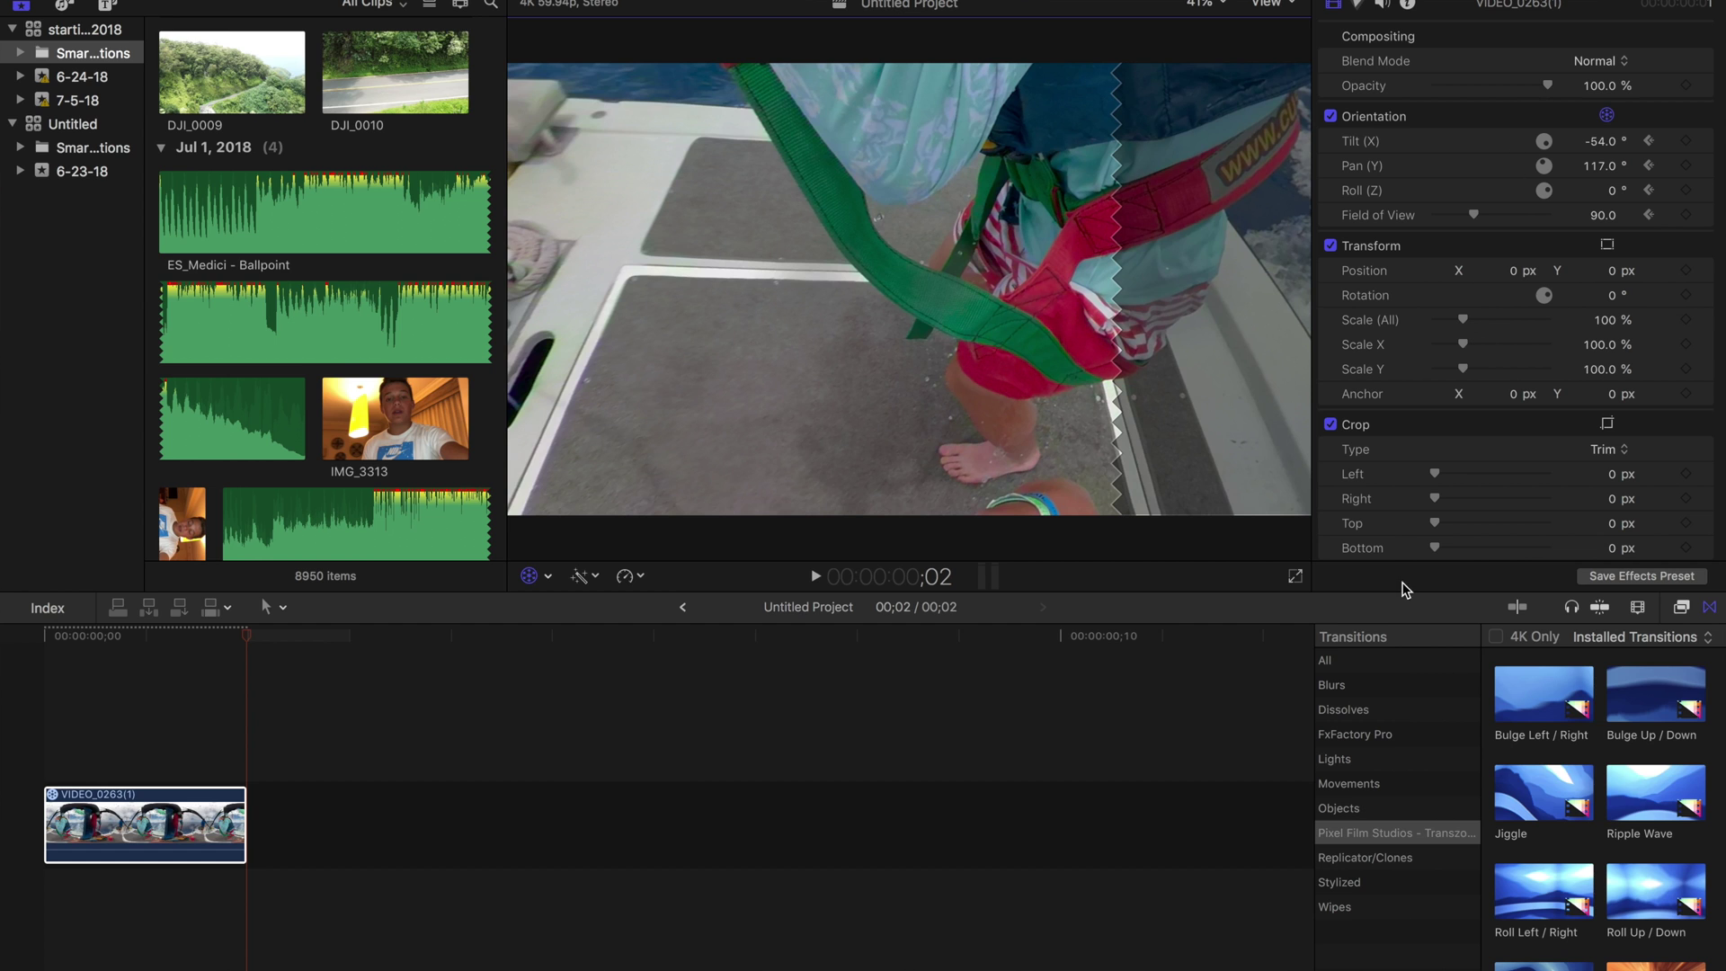
click(117, 796)
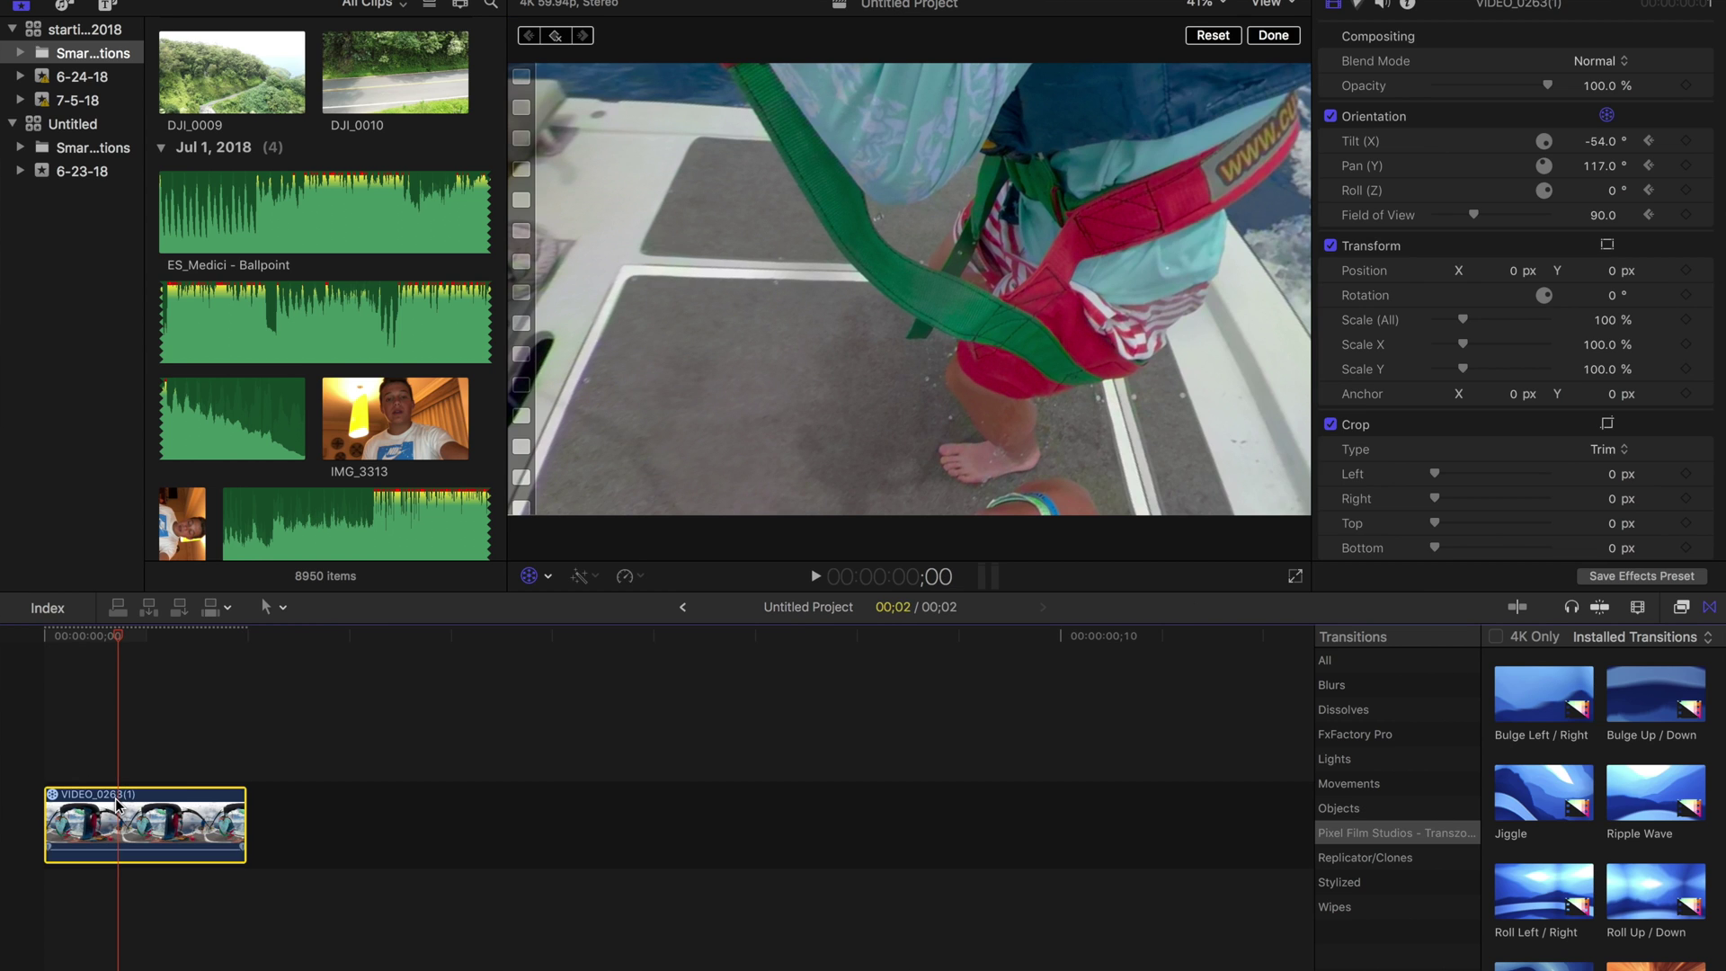
Step: Set the clip's 360° Projection Mode to None in the Info inspector
click(1412, 11)
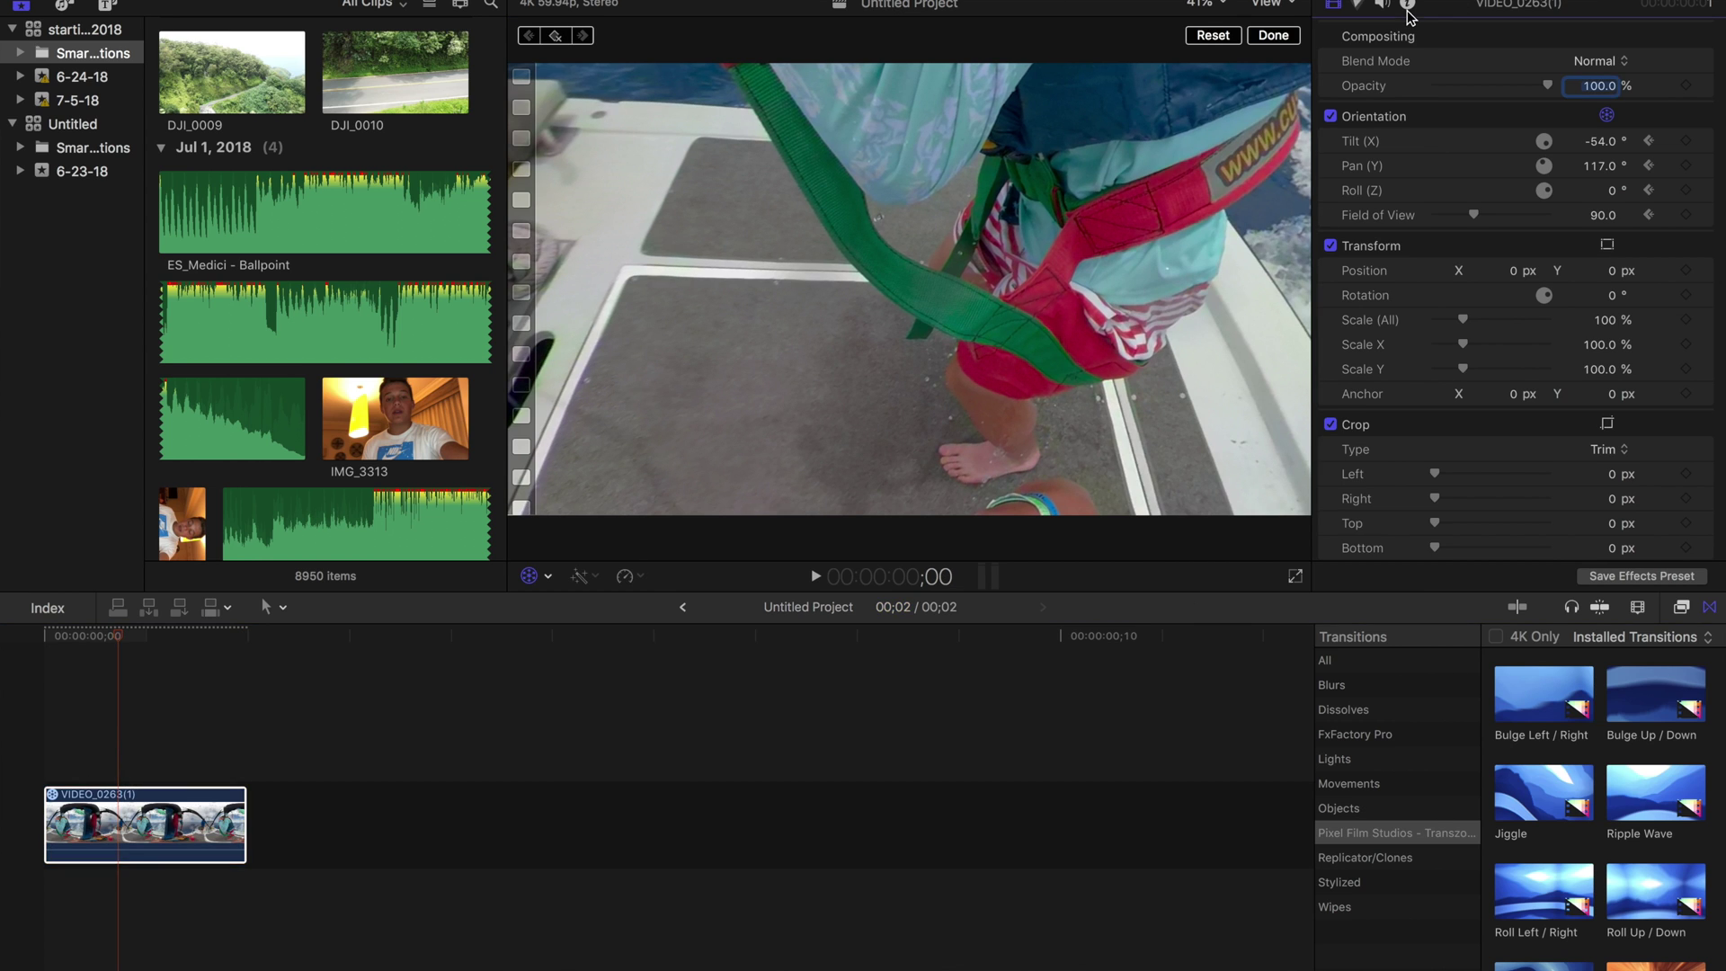
click(1409, 10)
scroll(1601, 504, down, 1)
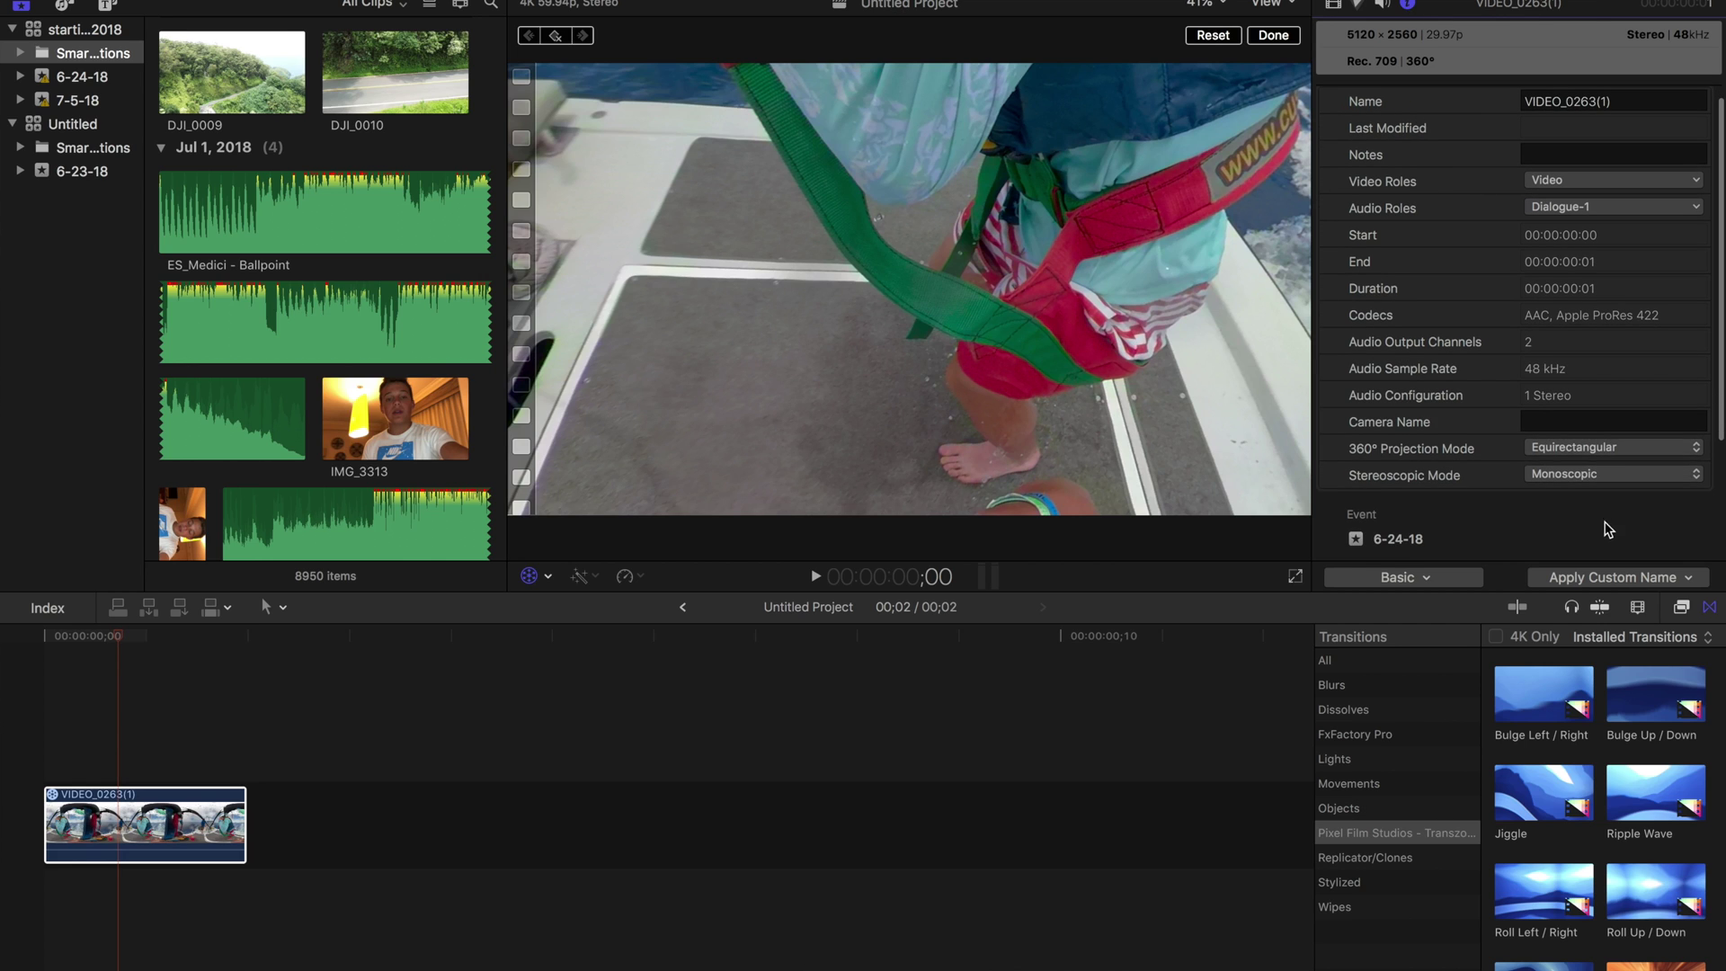
click(1588, 454)
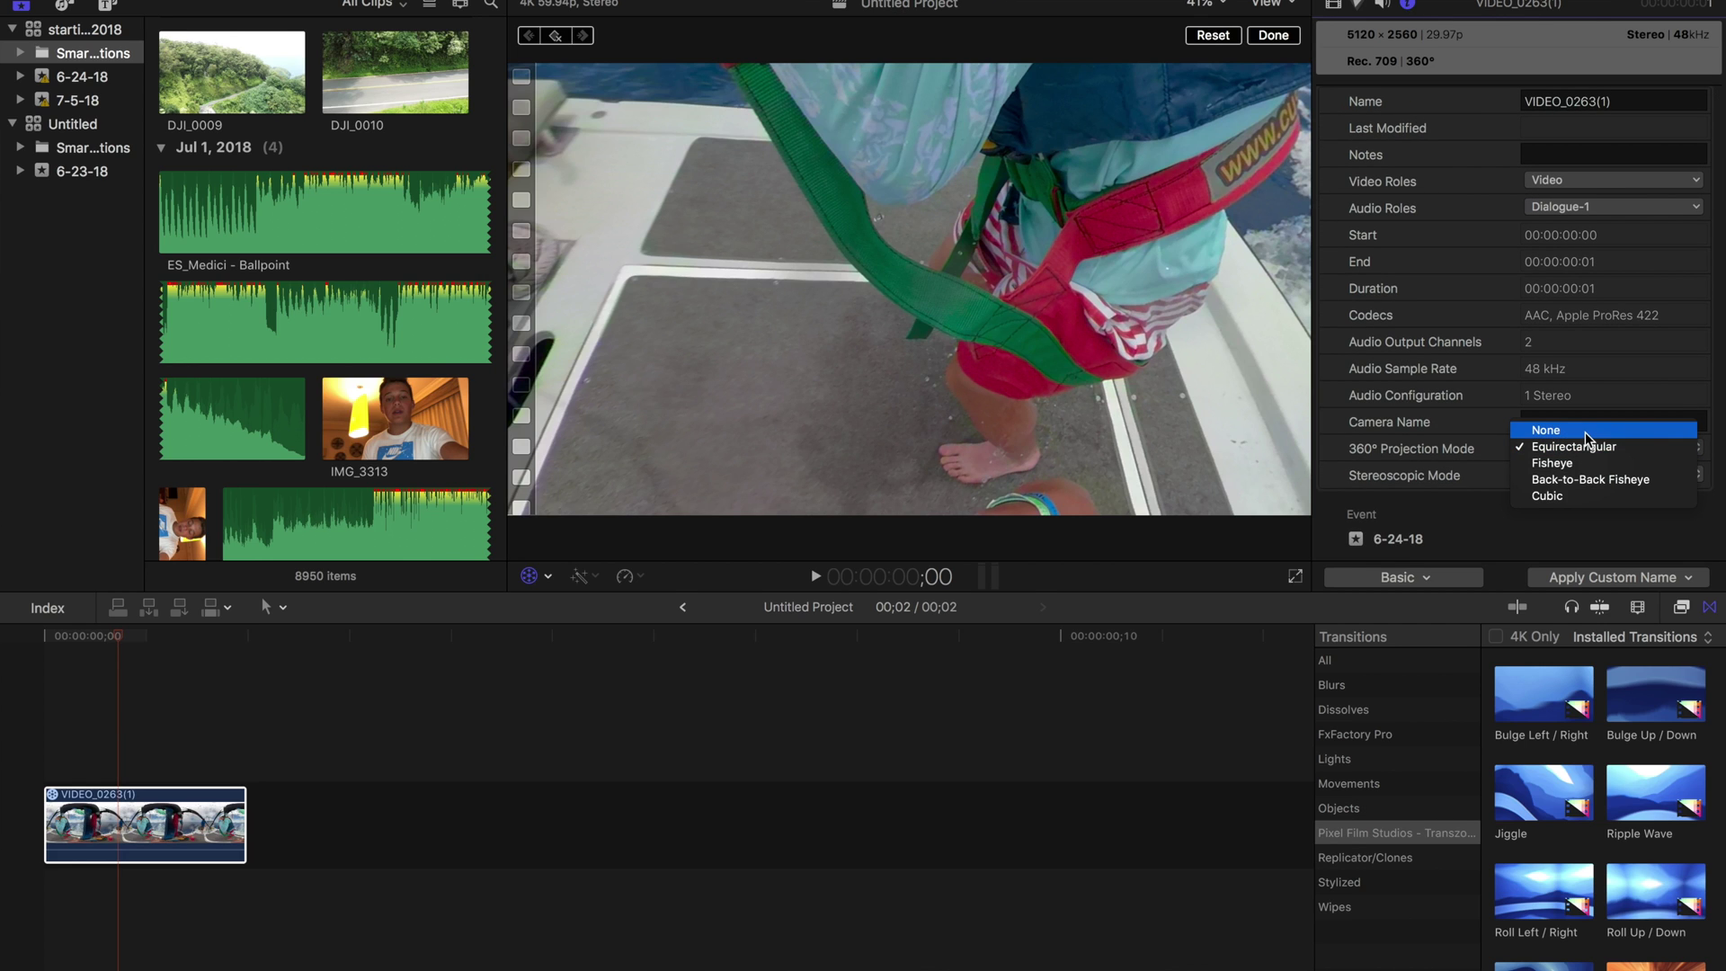
click(1586, 430)
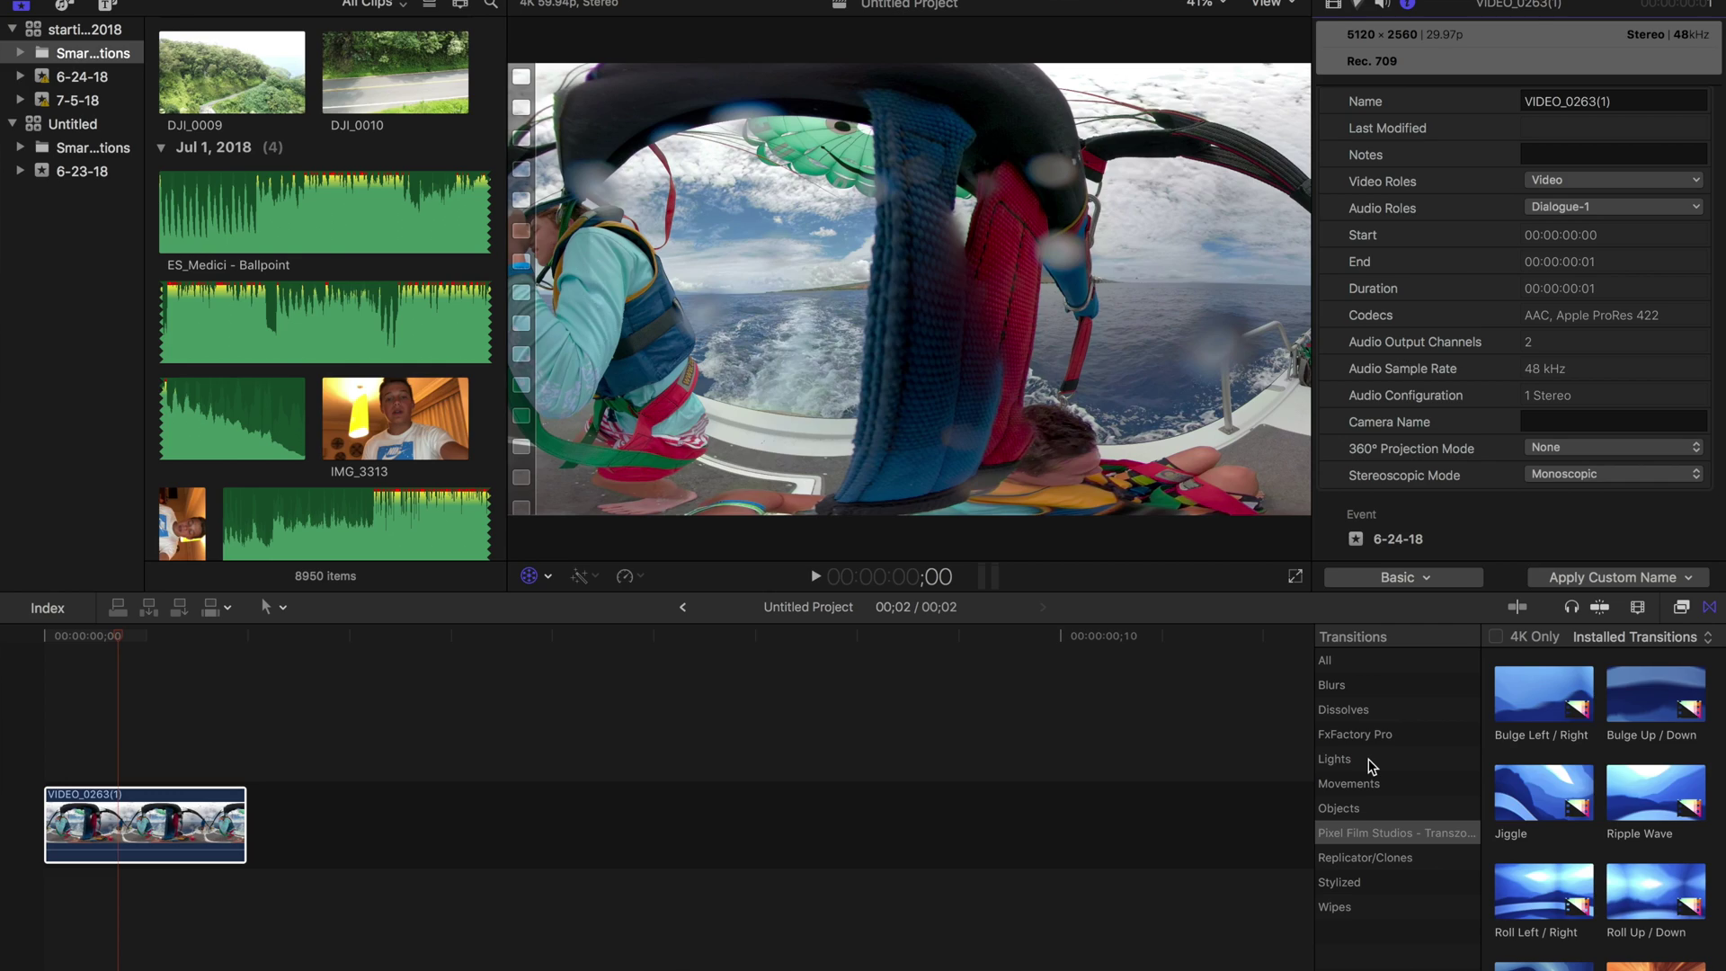
key(F4)
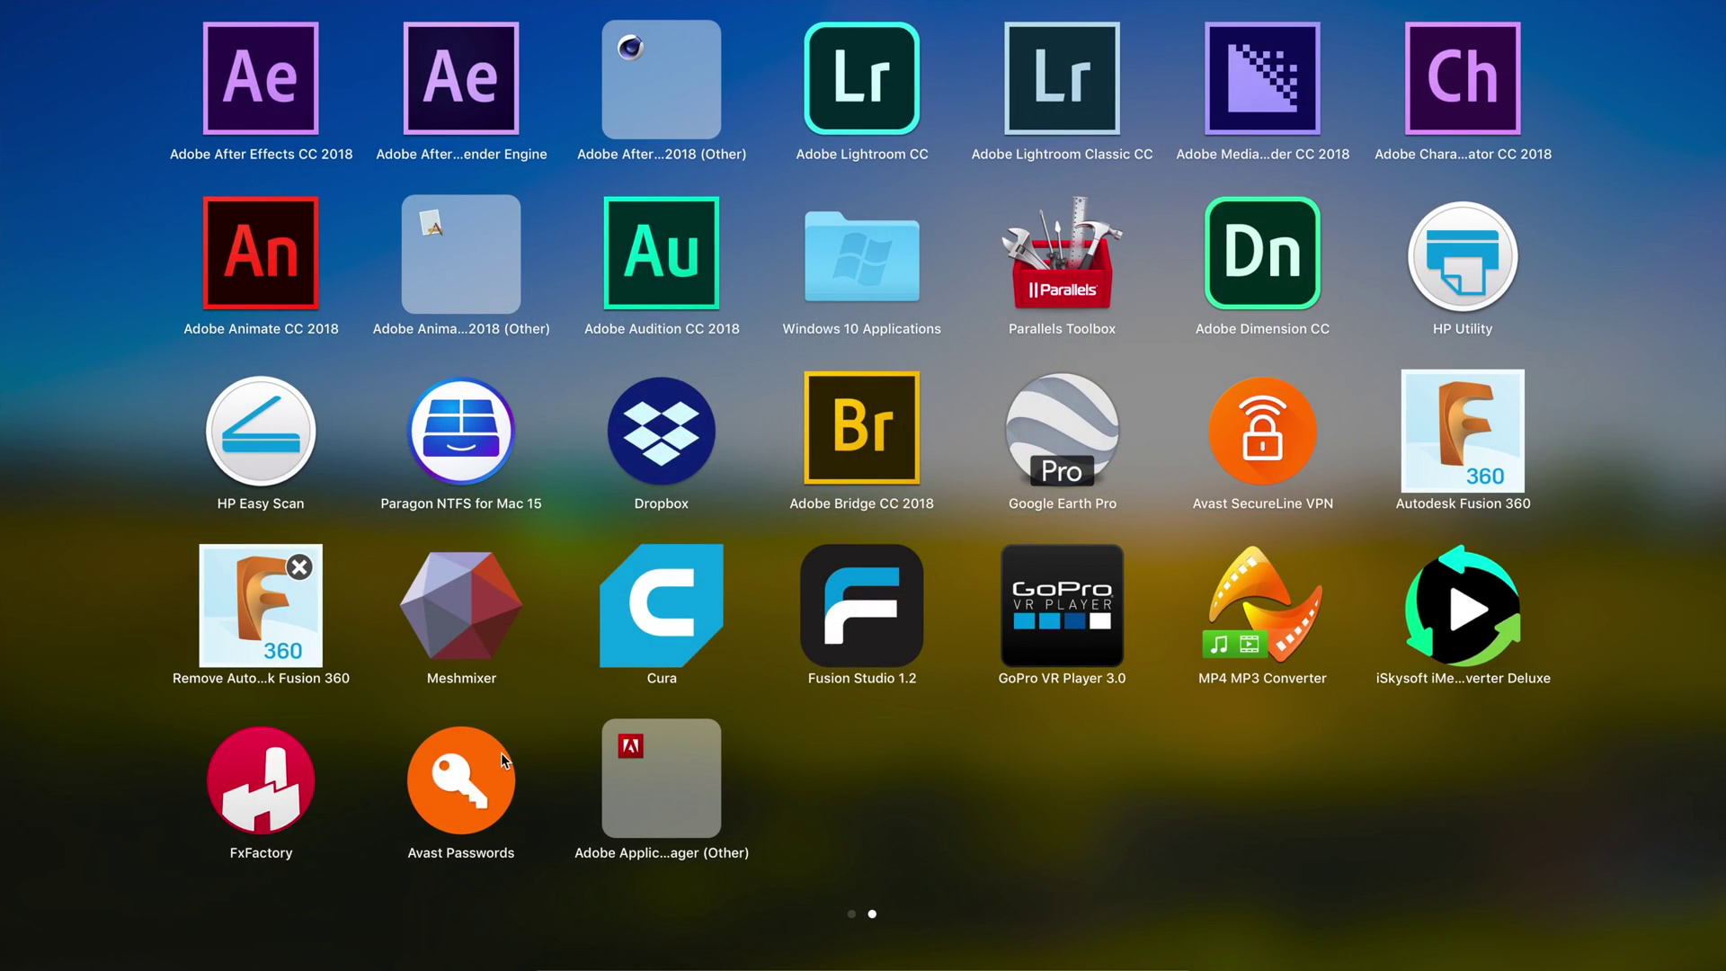
Step: Show the installed SUGARfx Revolve 360 plug-in page, version 1.0.2, in FxFactory
click(211, 796)
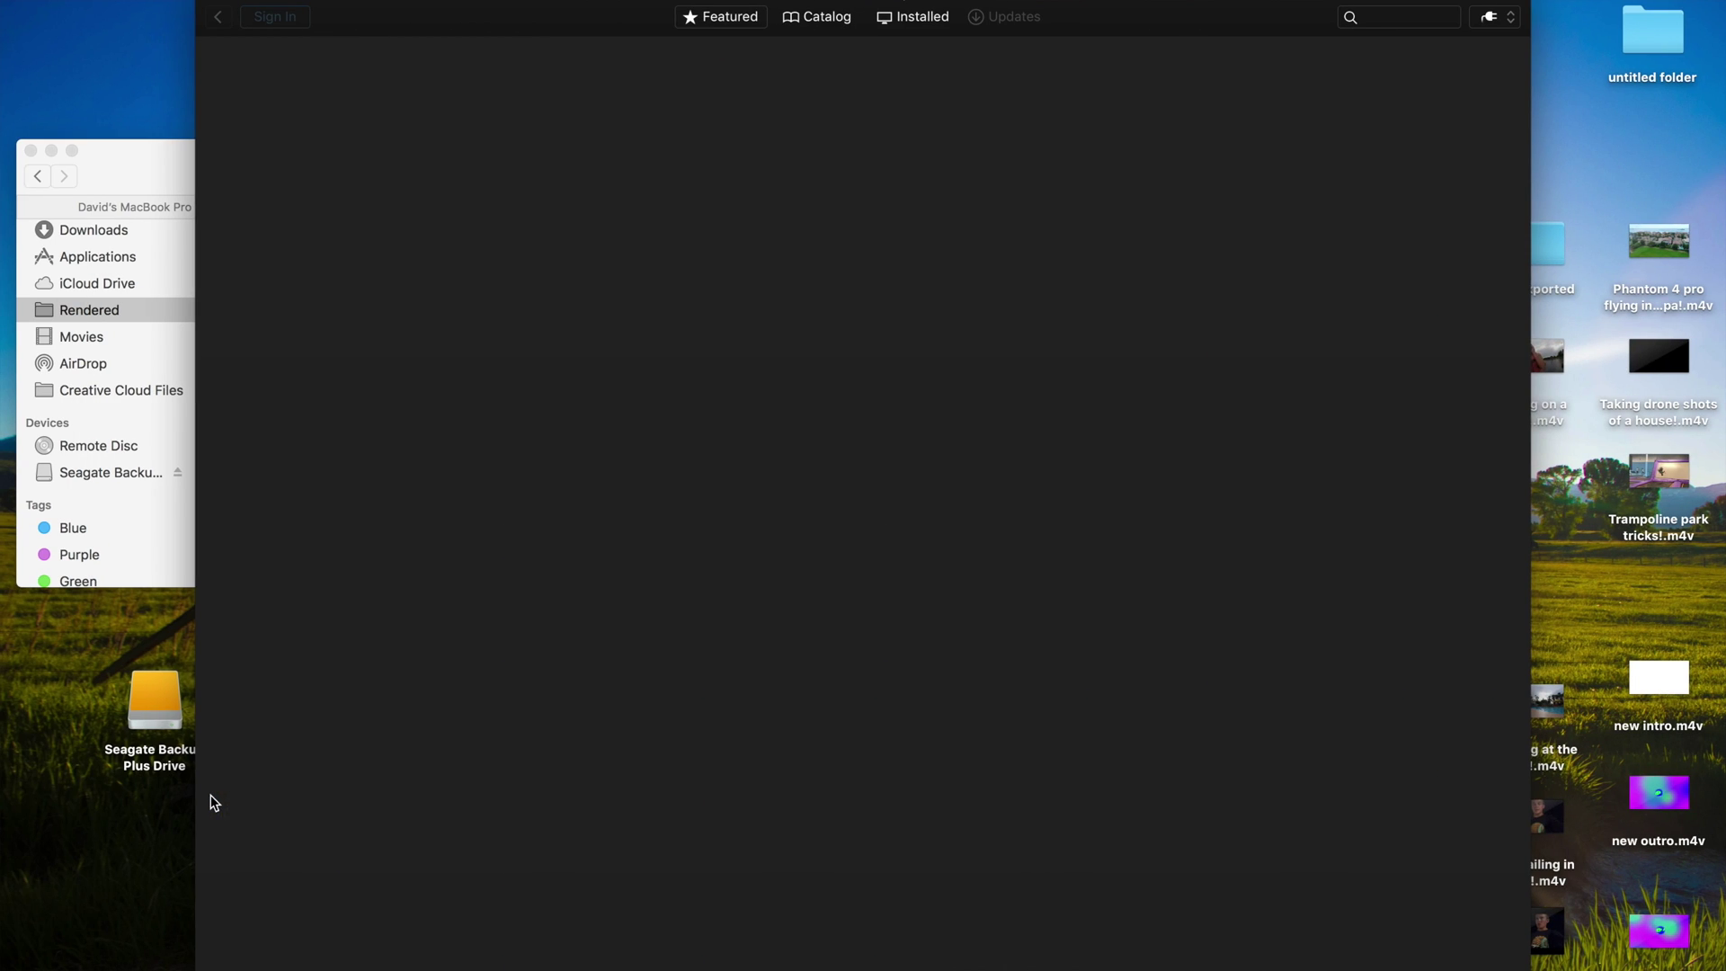
click(913, 16)
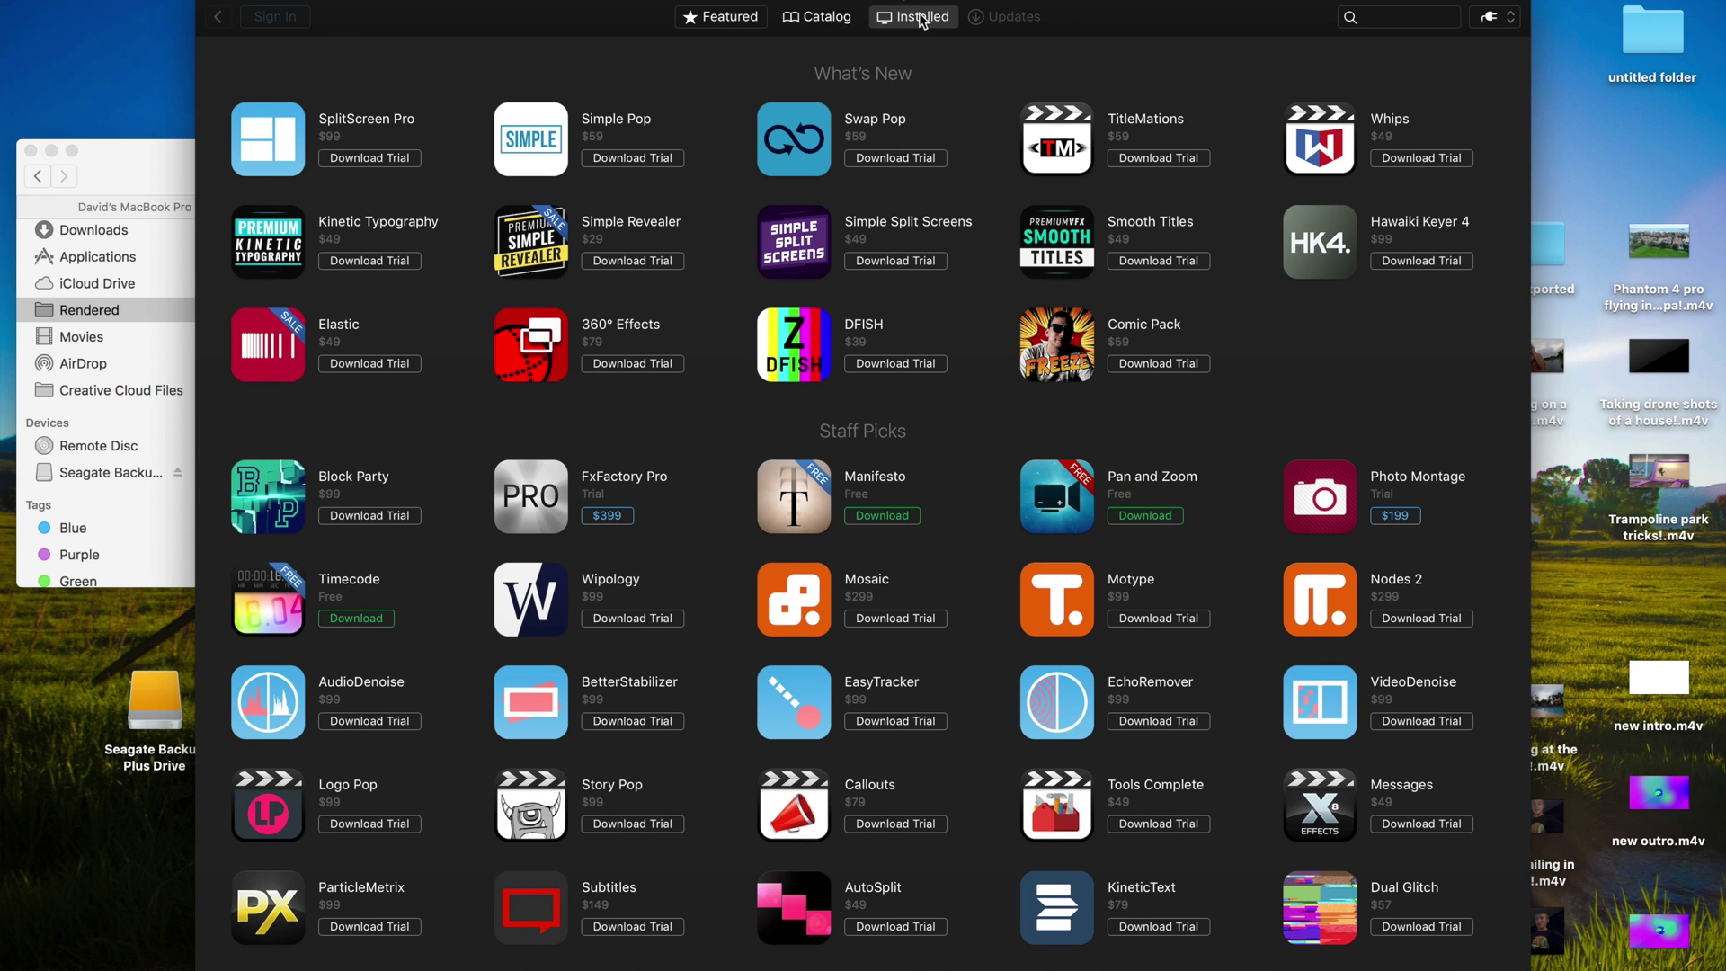
click(779, 173)
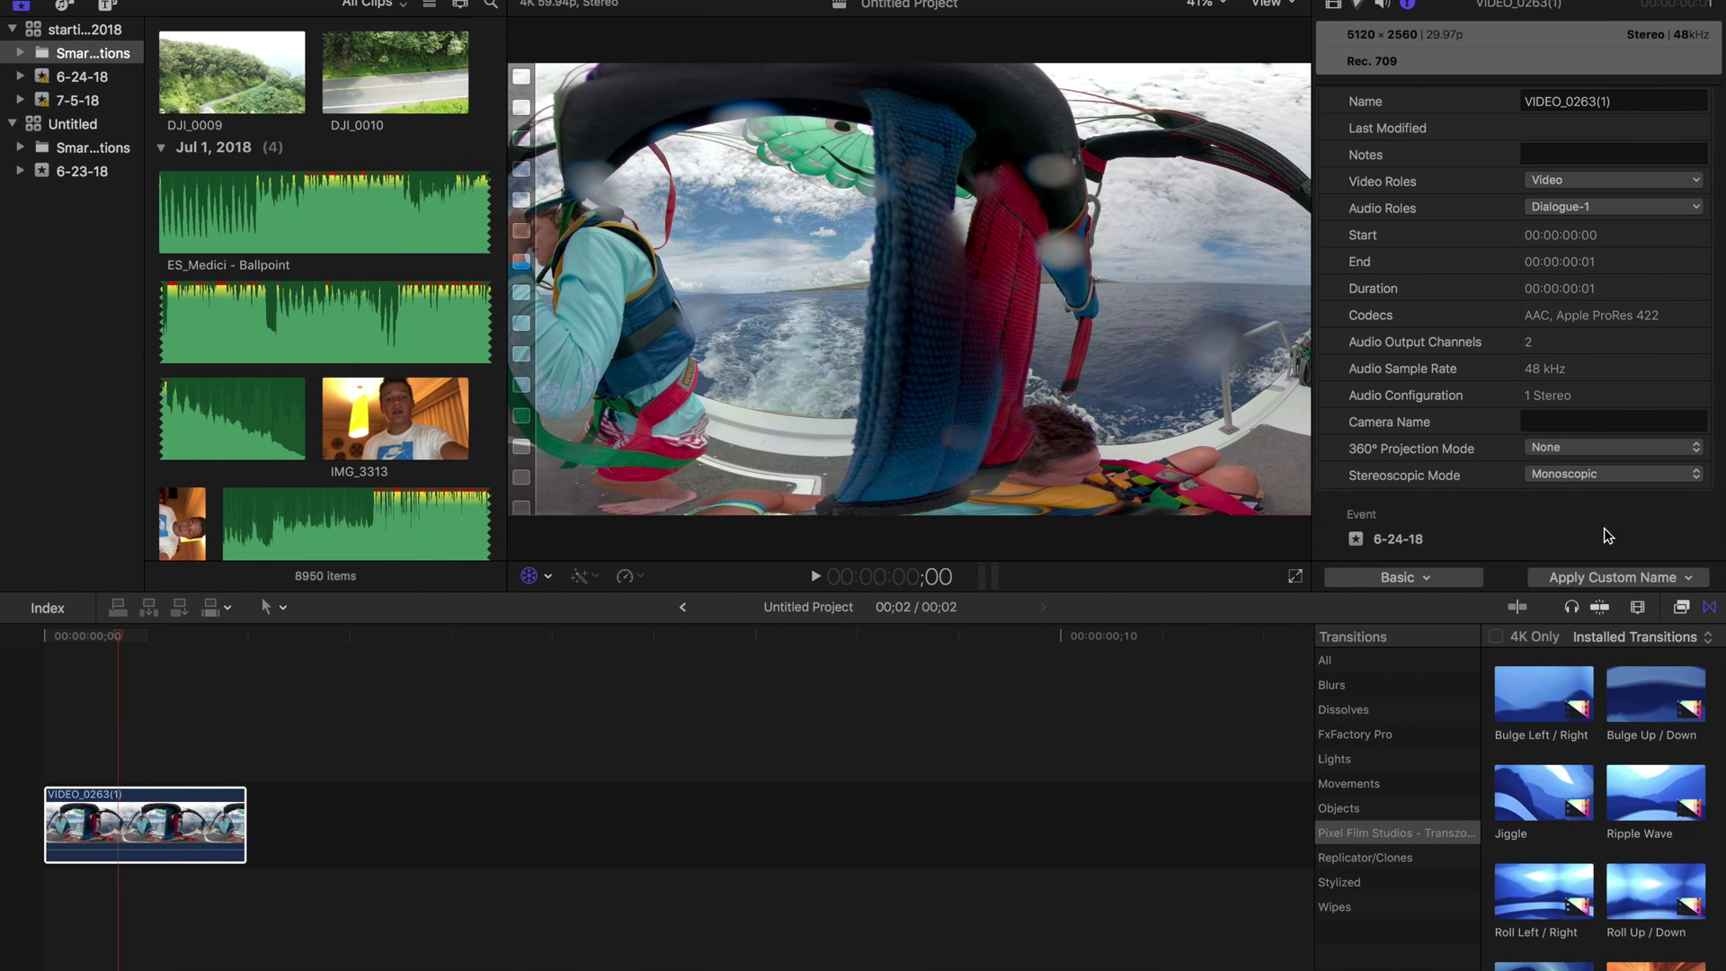
click(1571, 474)
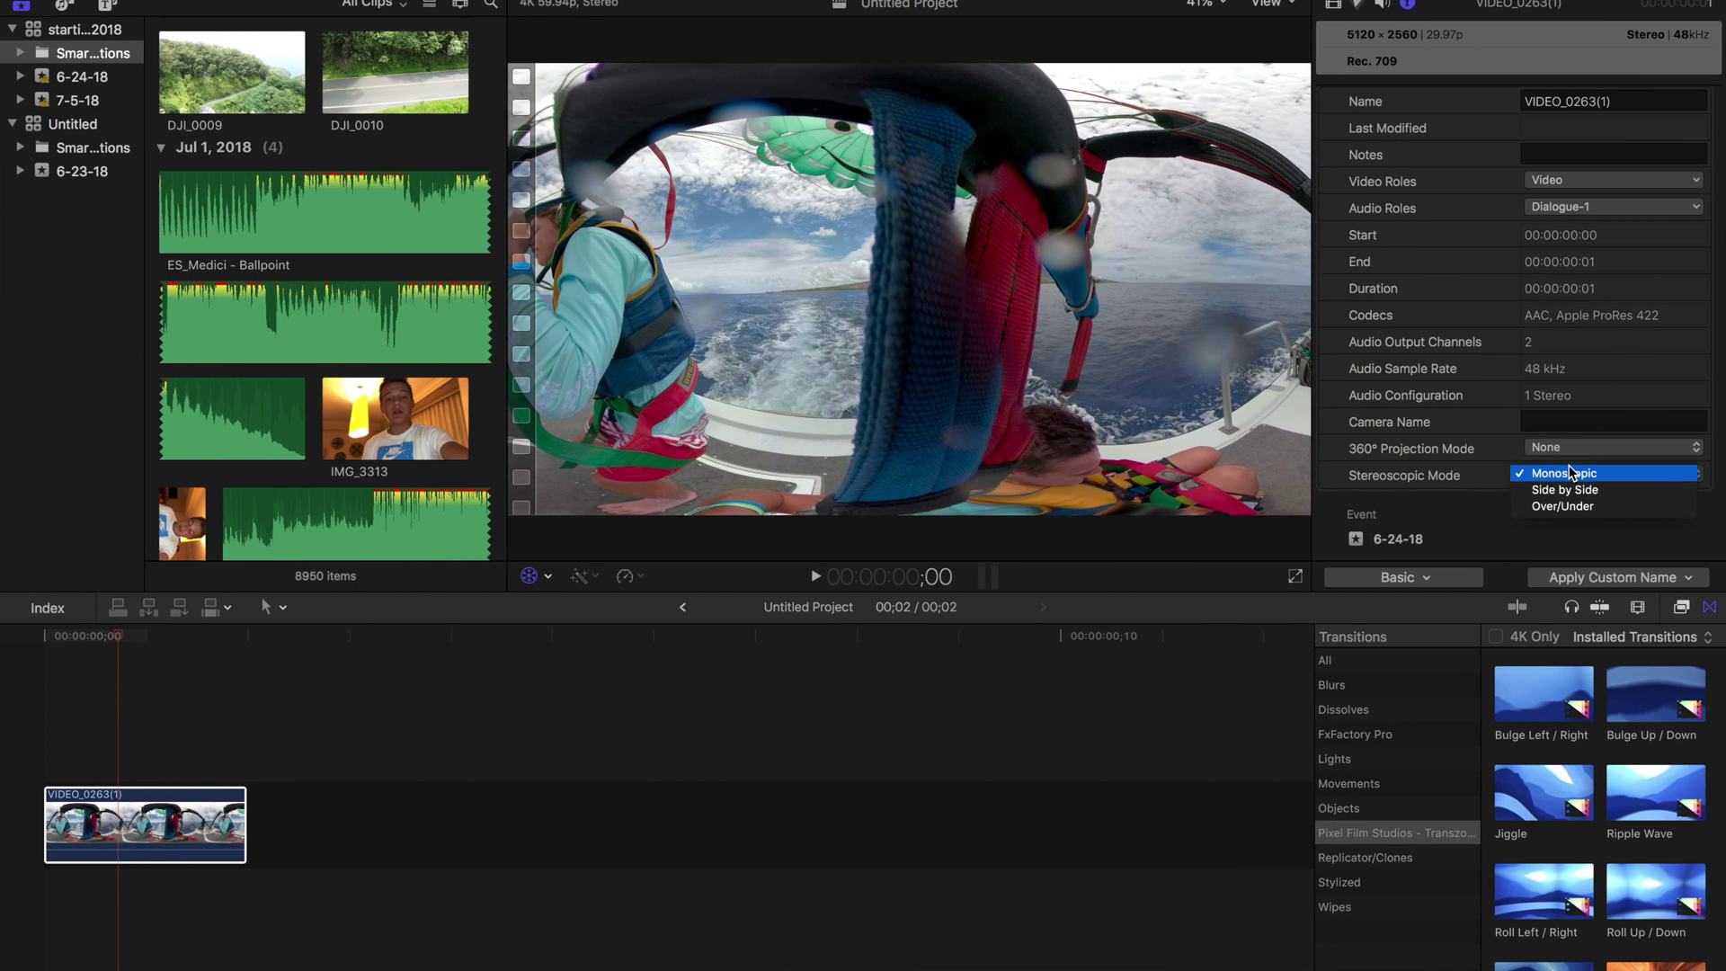
click(1571, 474)
click(1574, 448)
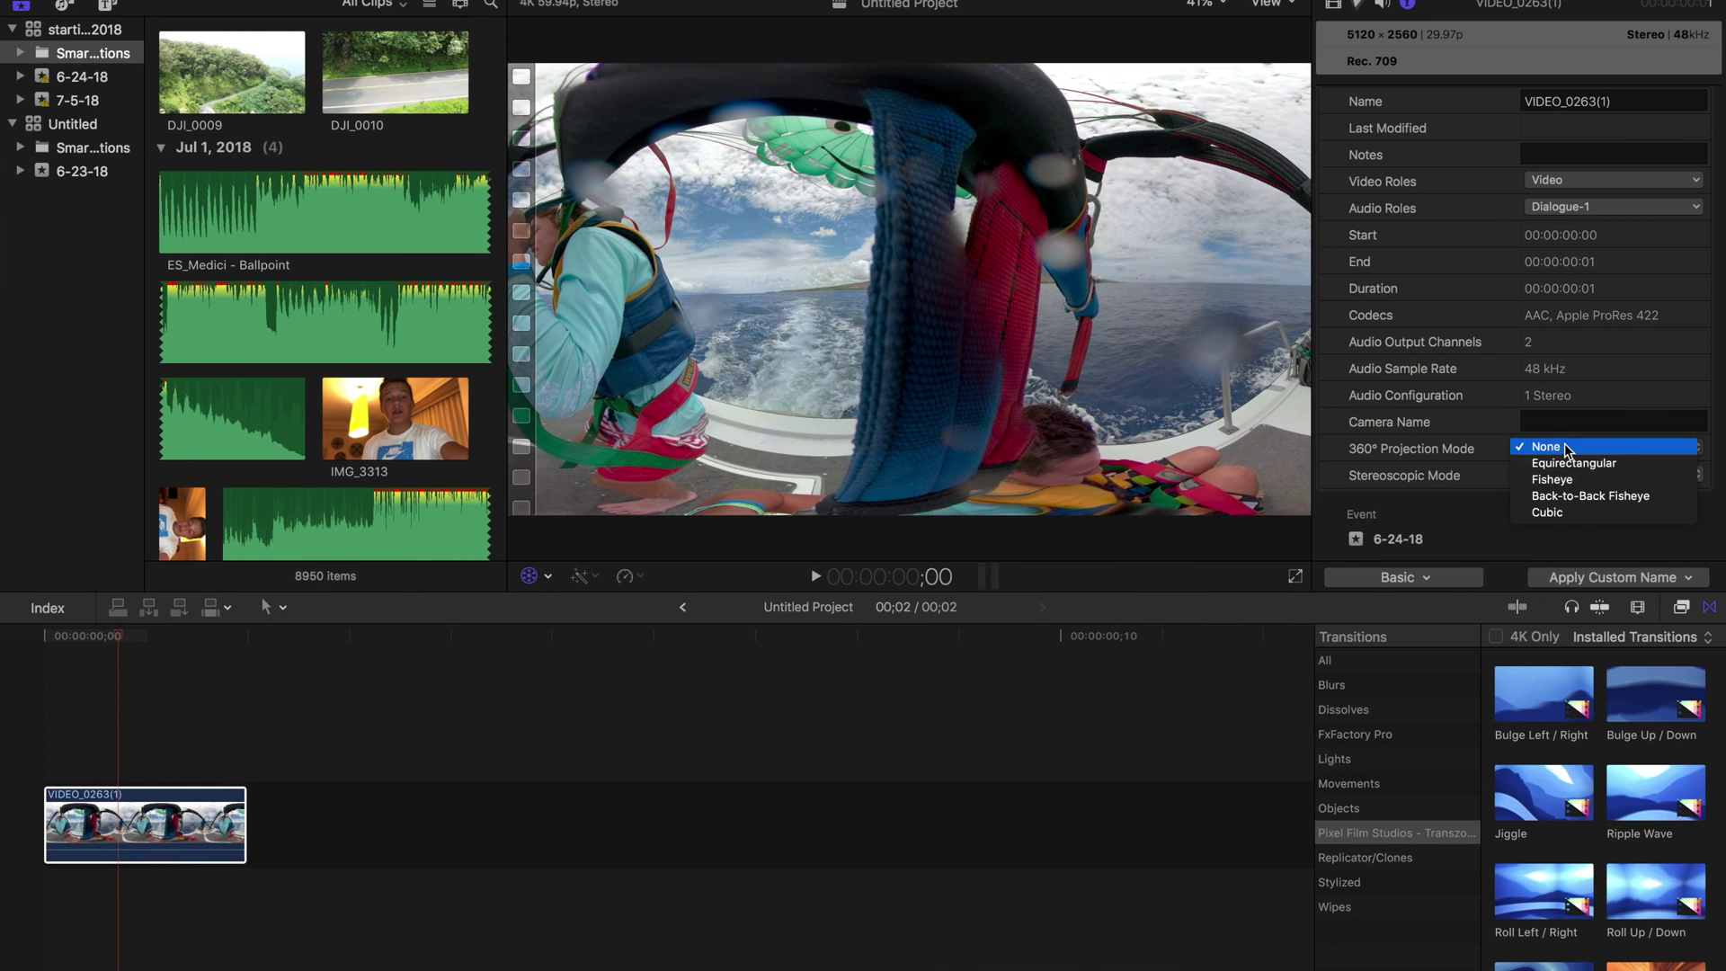
click(1575, 497)
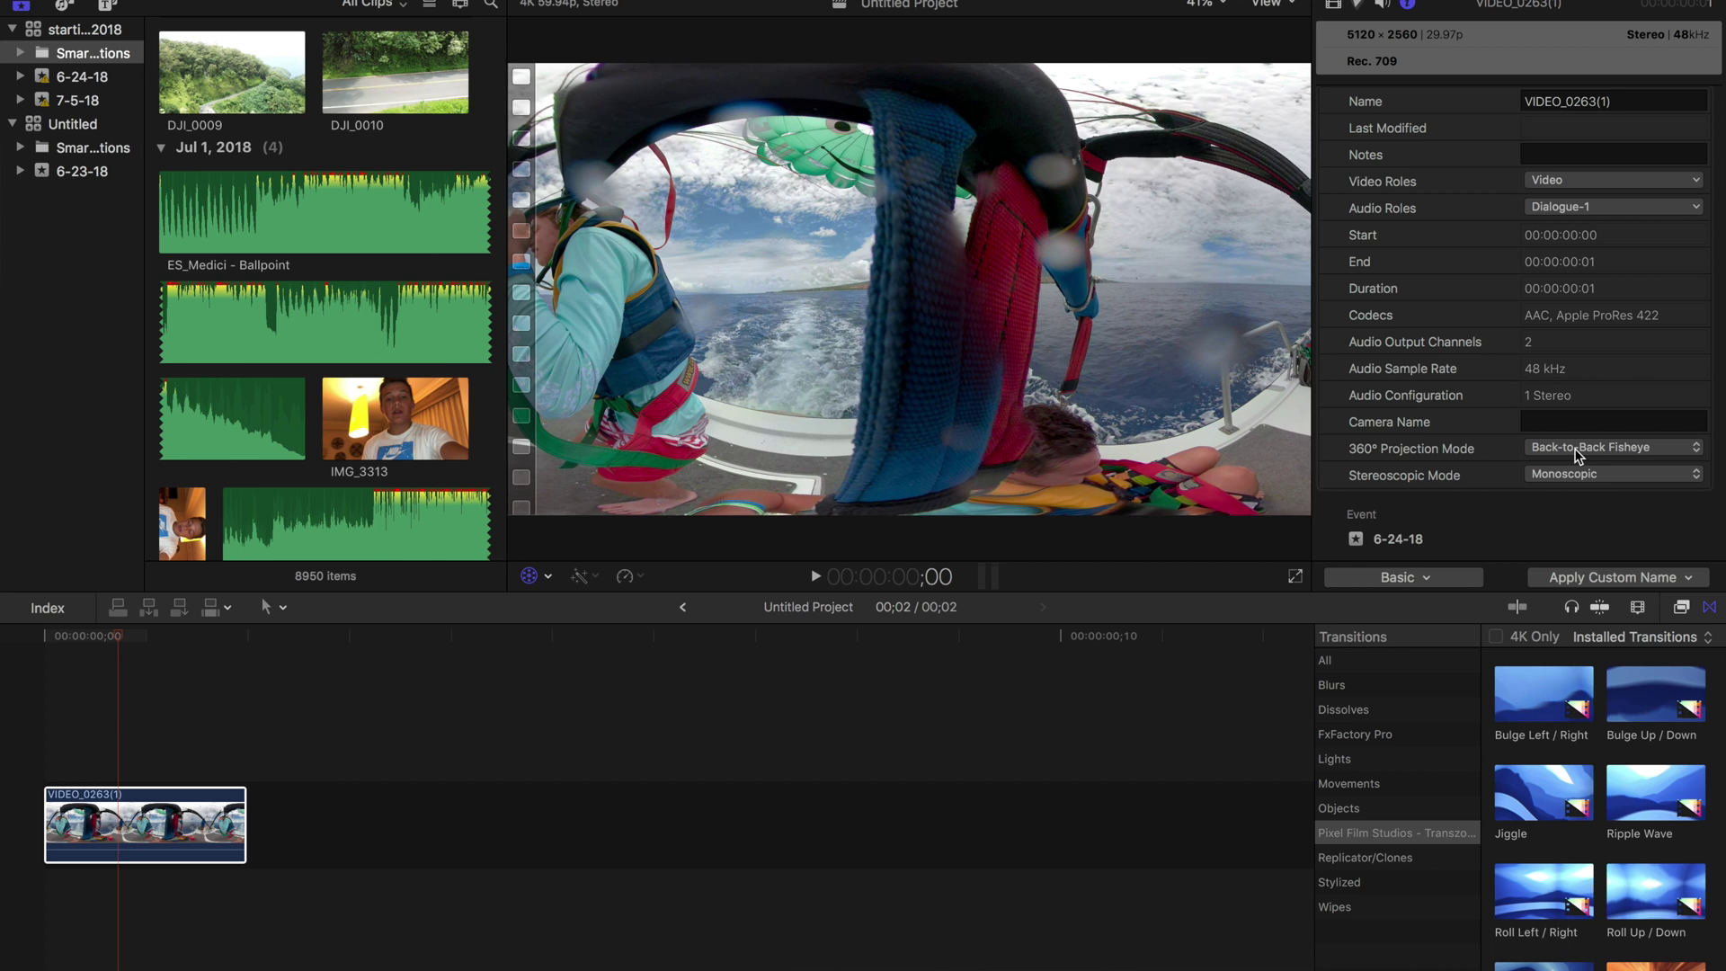
click(45, 749)
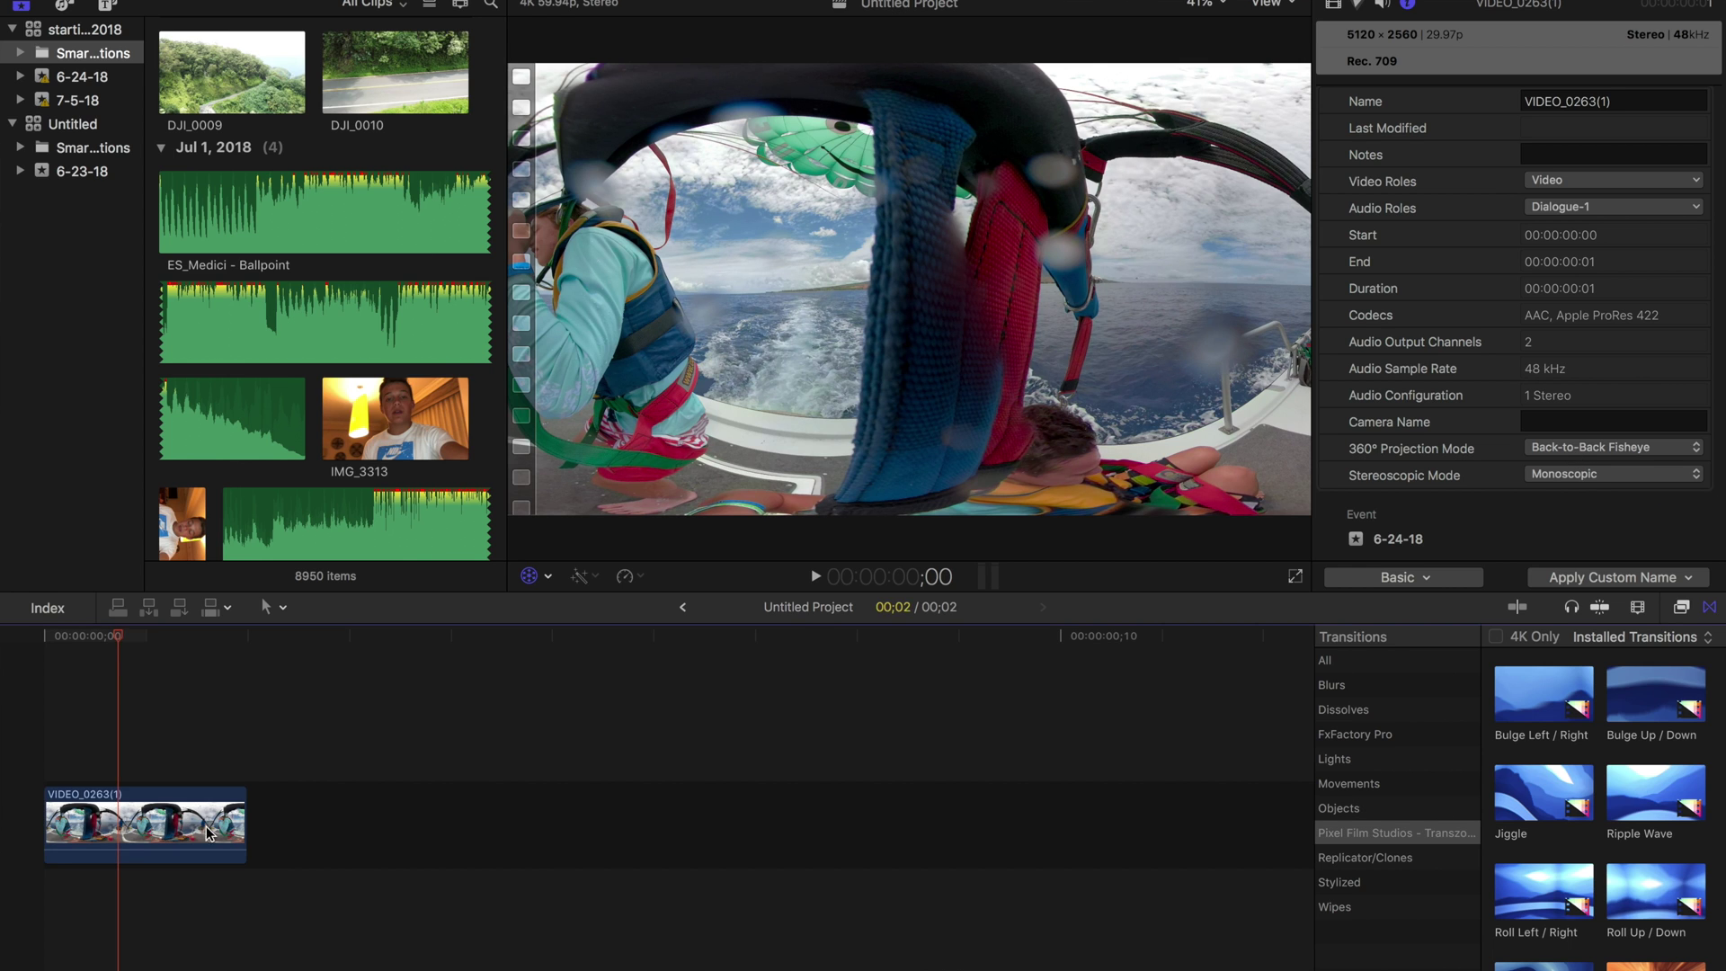
click(147, 812)
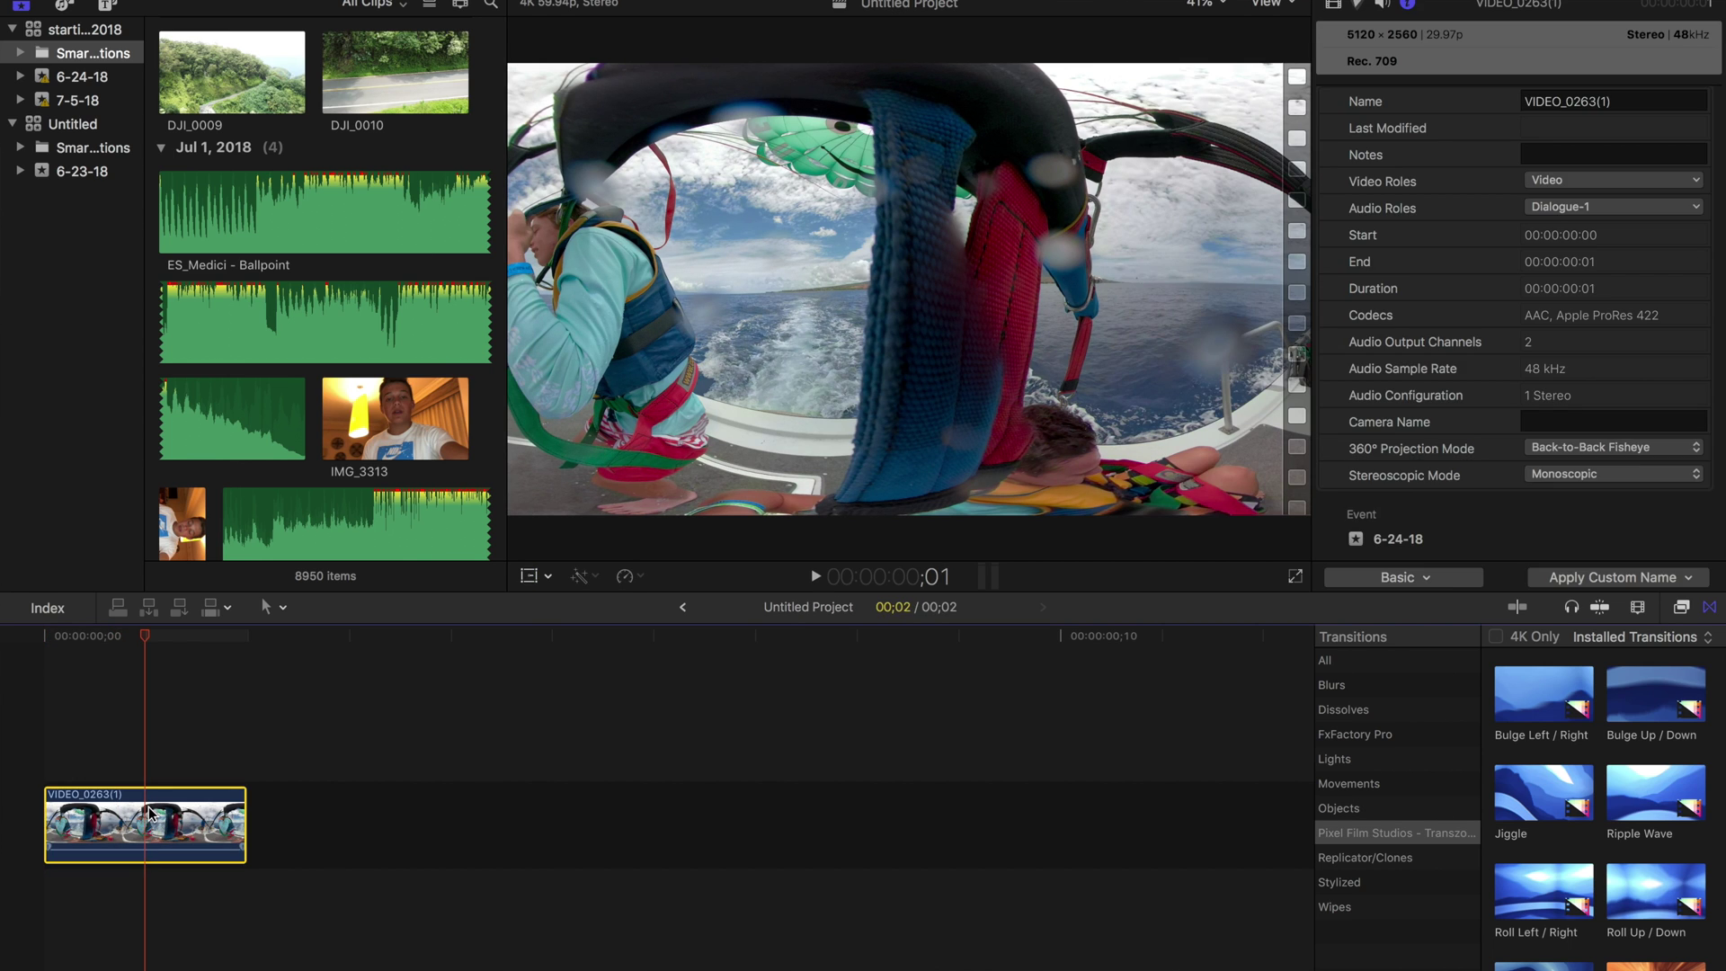
click(1586, 449)
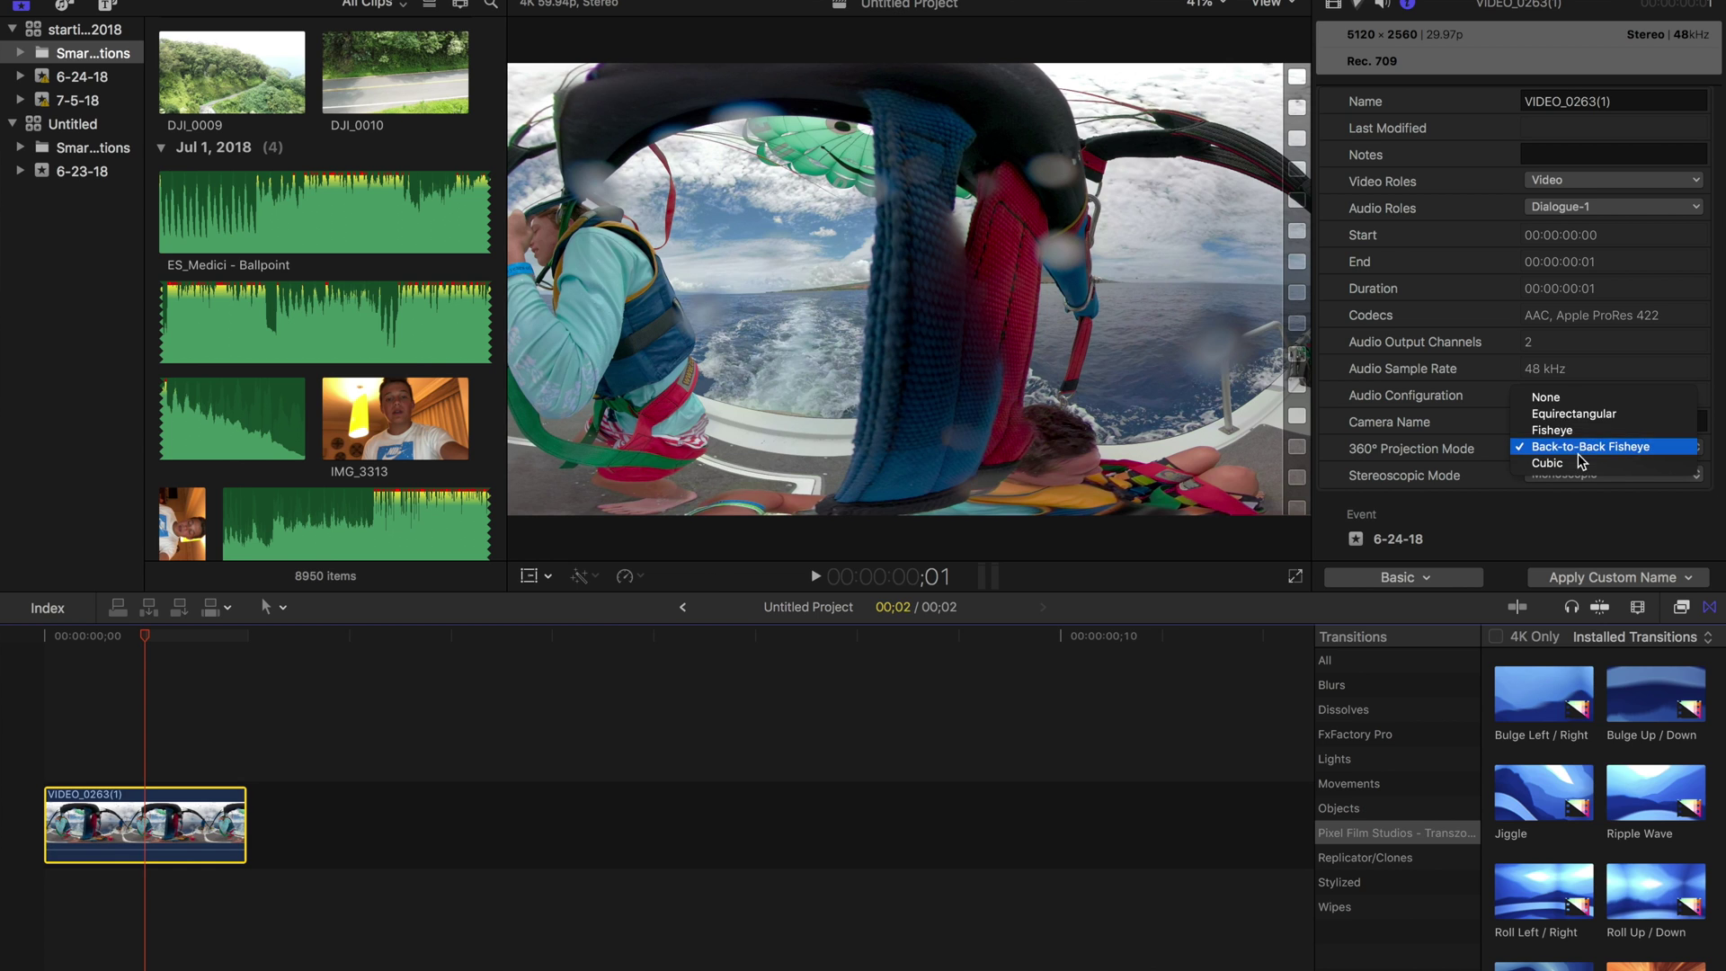
click(1585, 399)
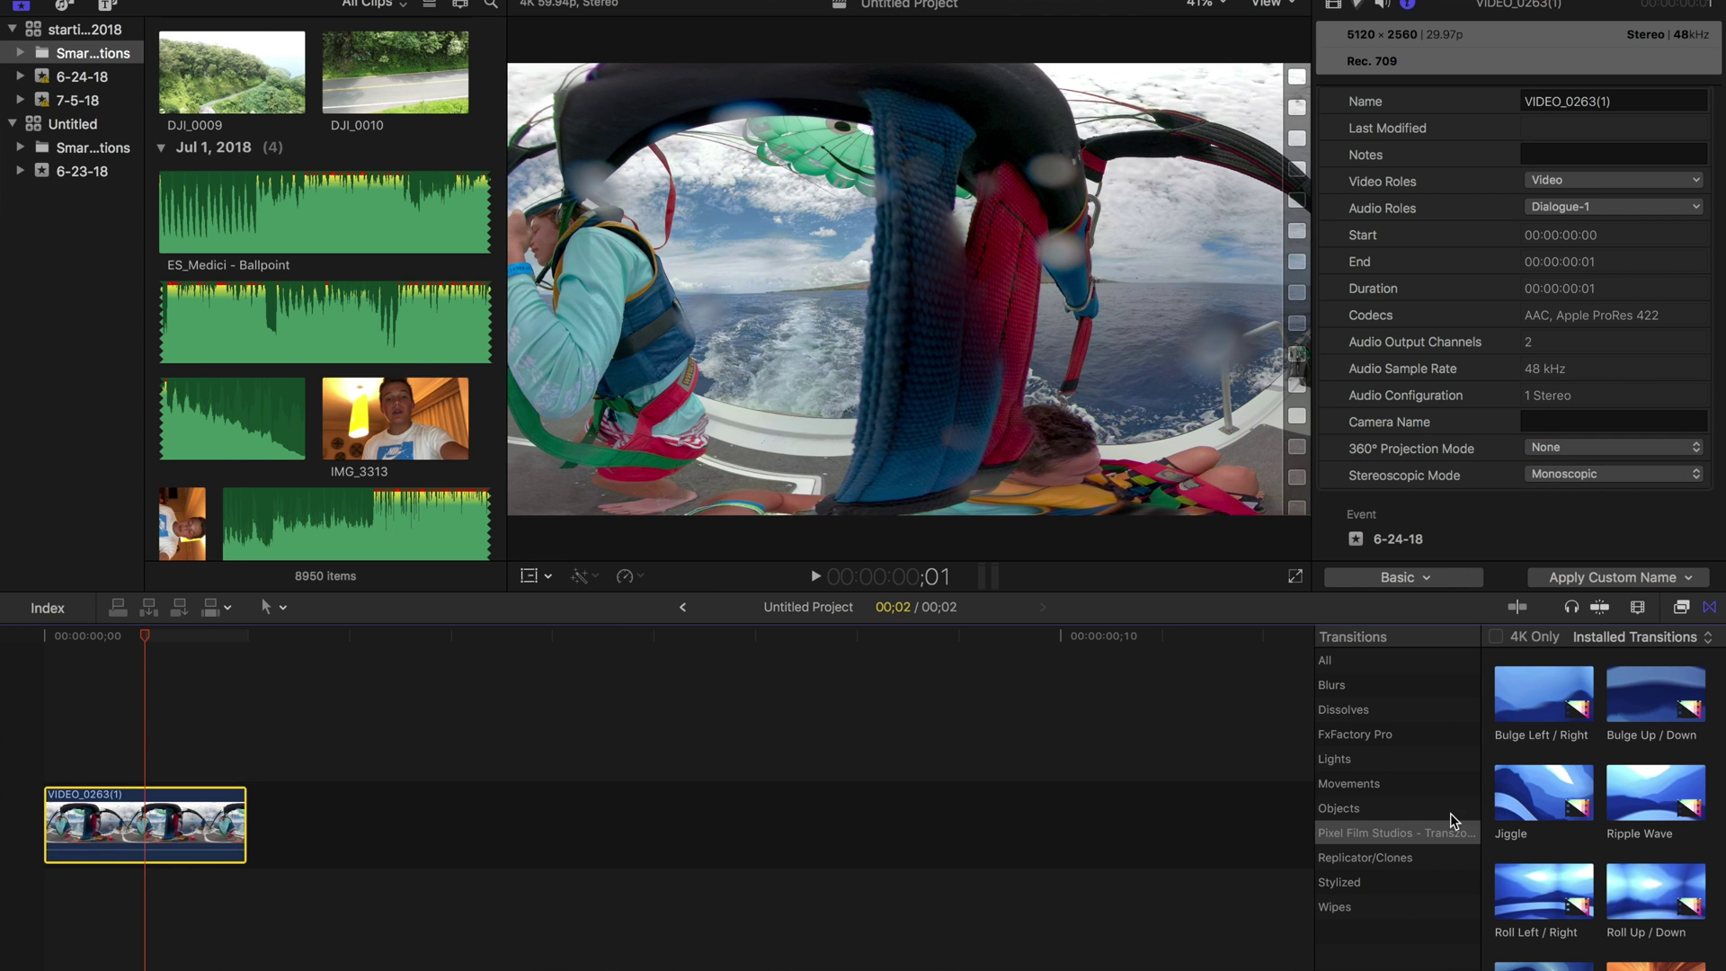
click(1401, 743)
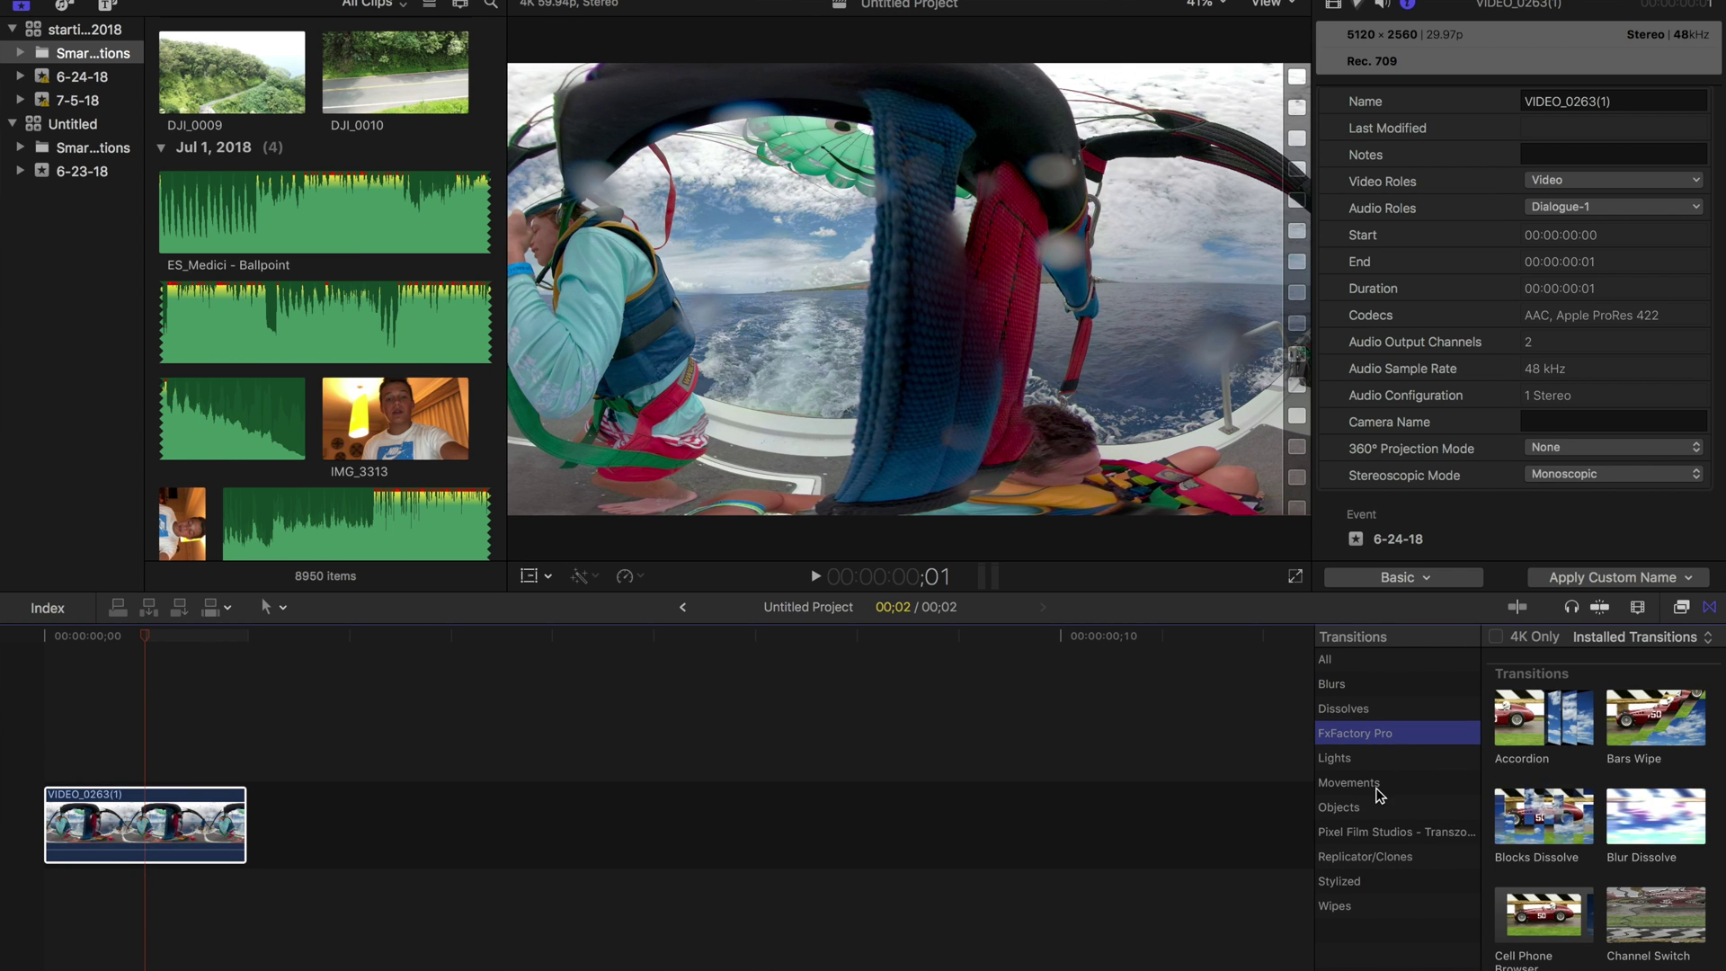
click(1389, 834)
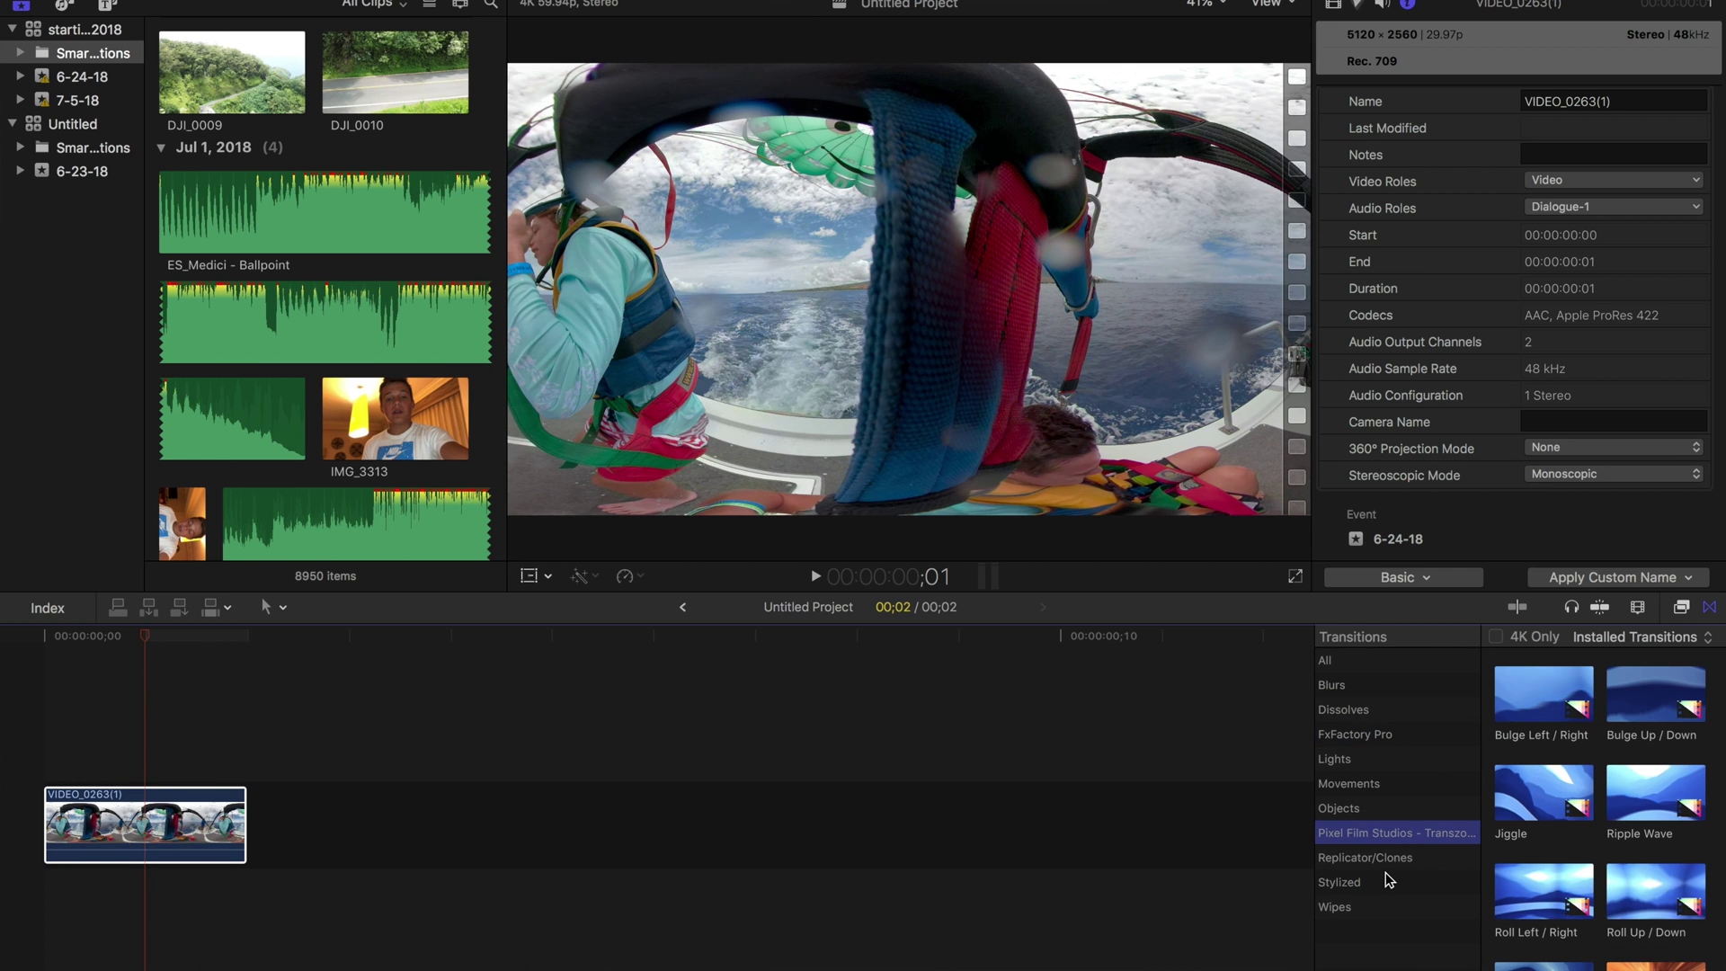
click(1326, 665)
click(1354, 737)
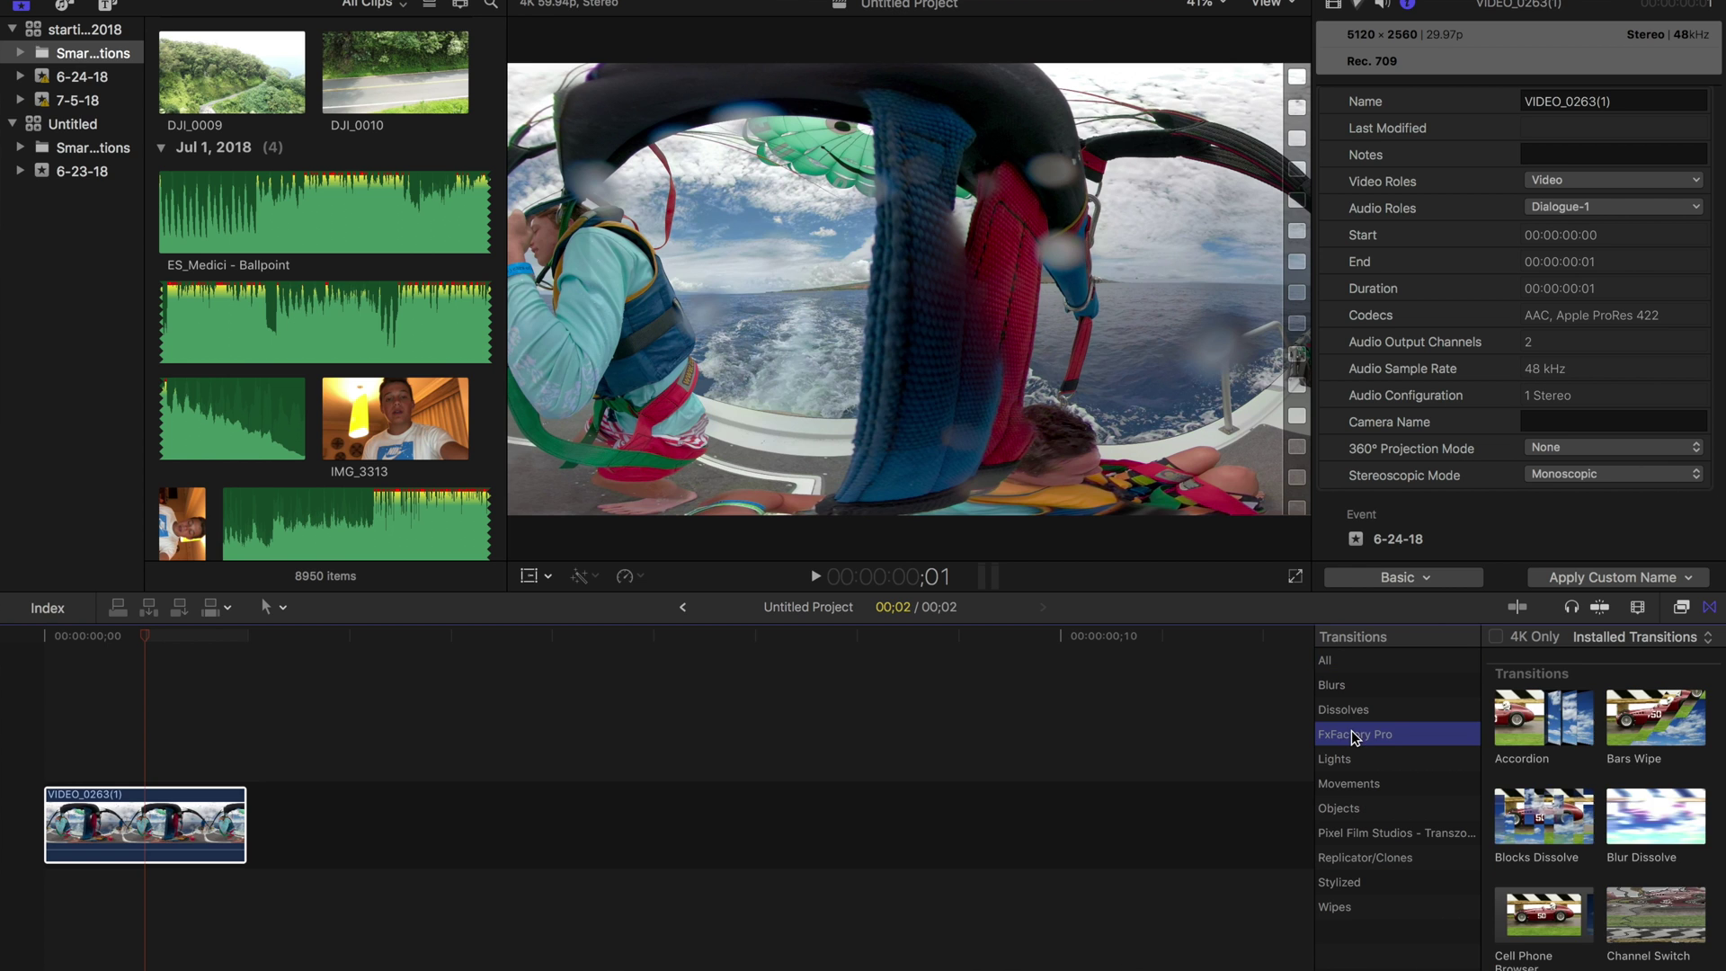
scroll(1591, 782, down, 5)
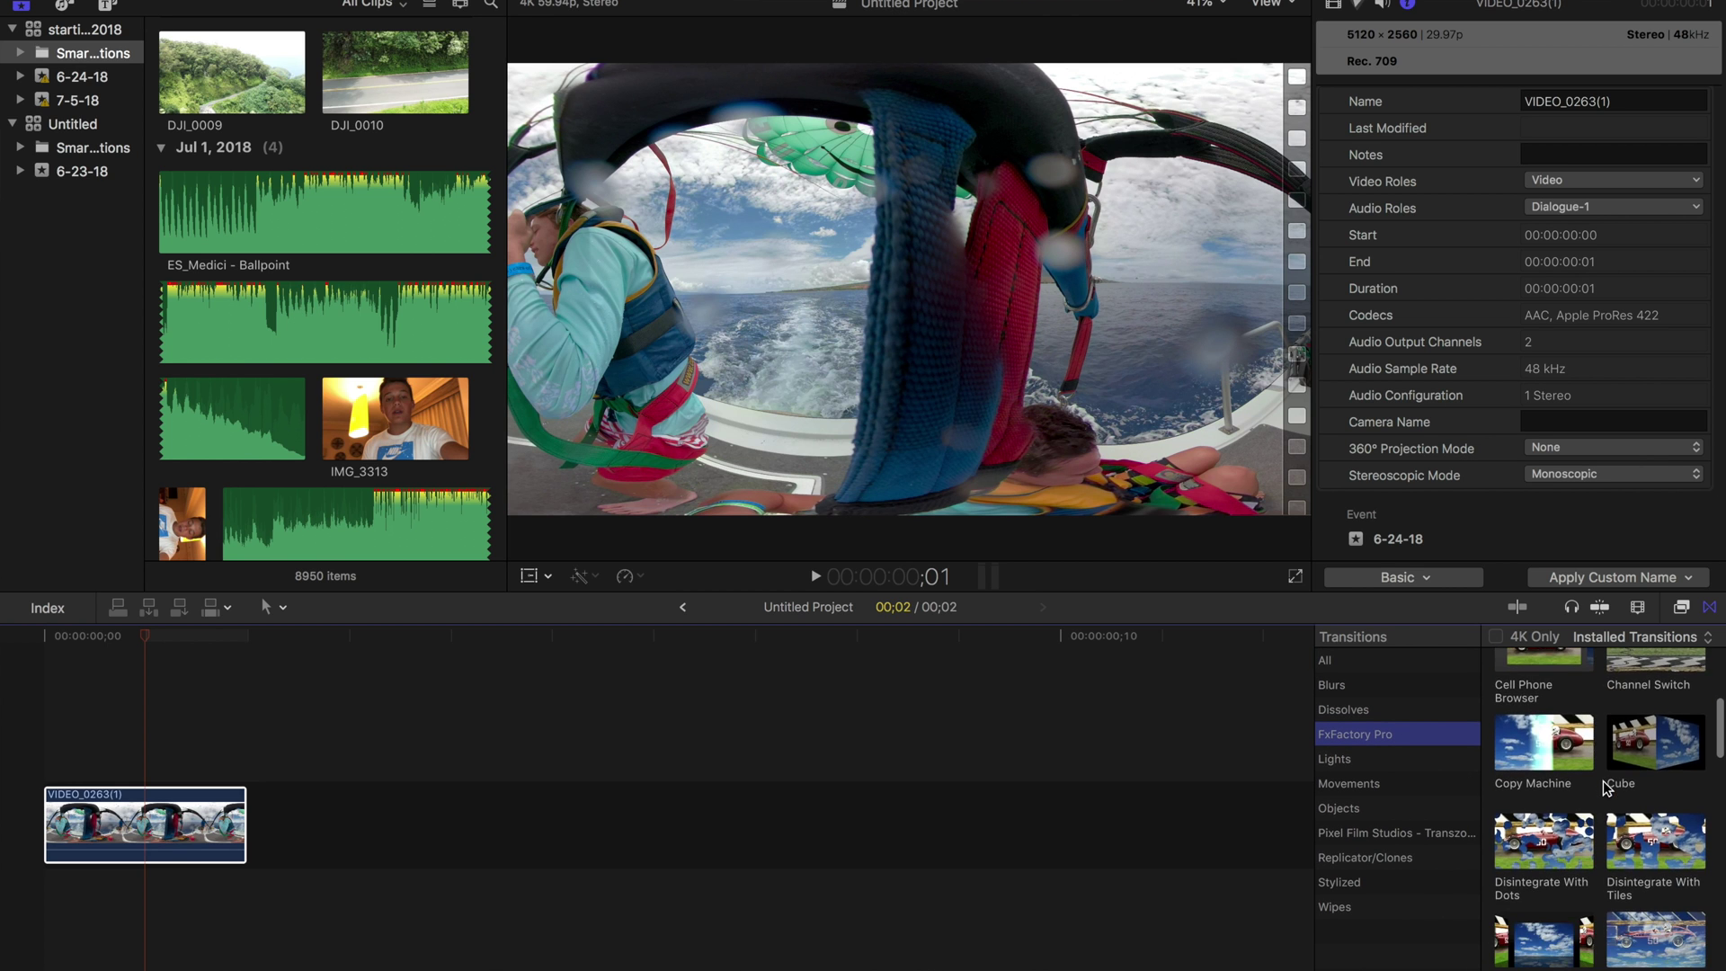
scroll(1606, 788, up, 8)
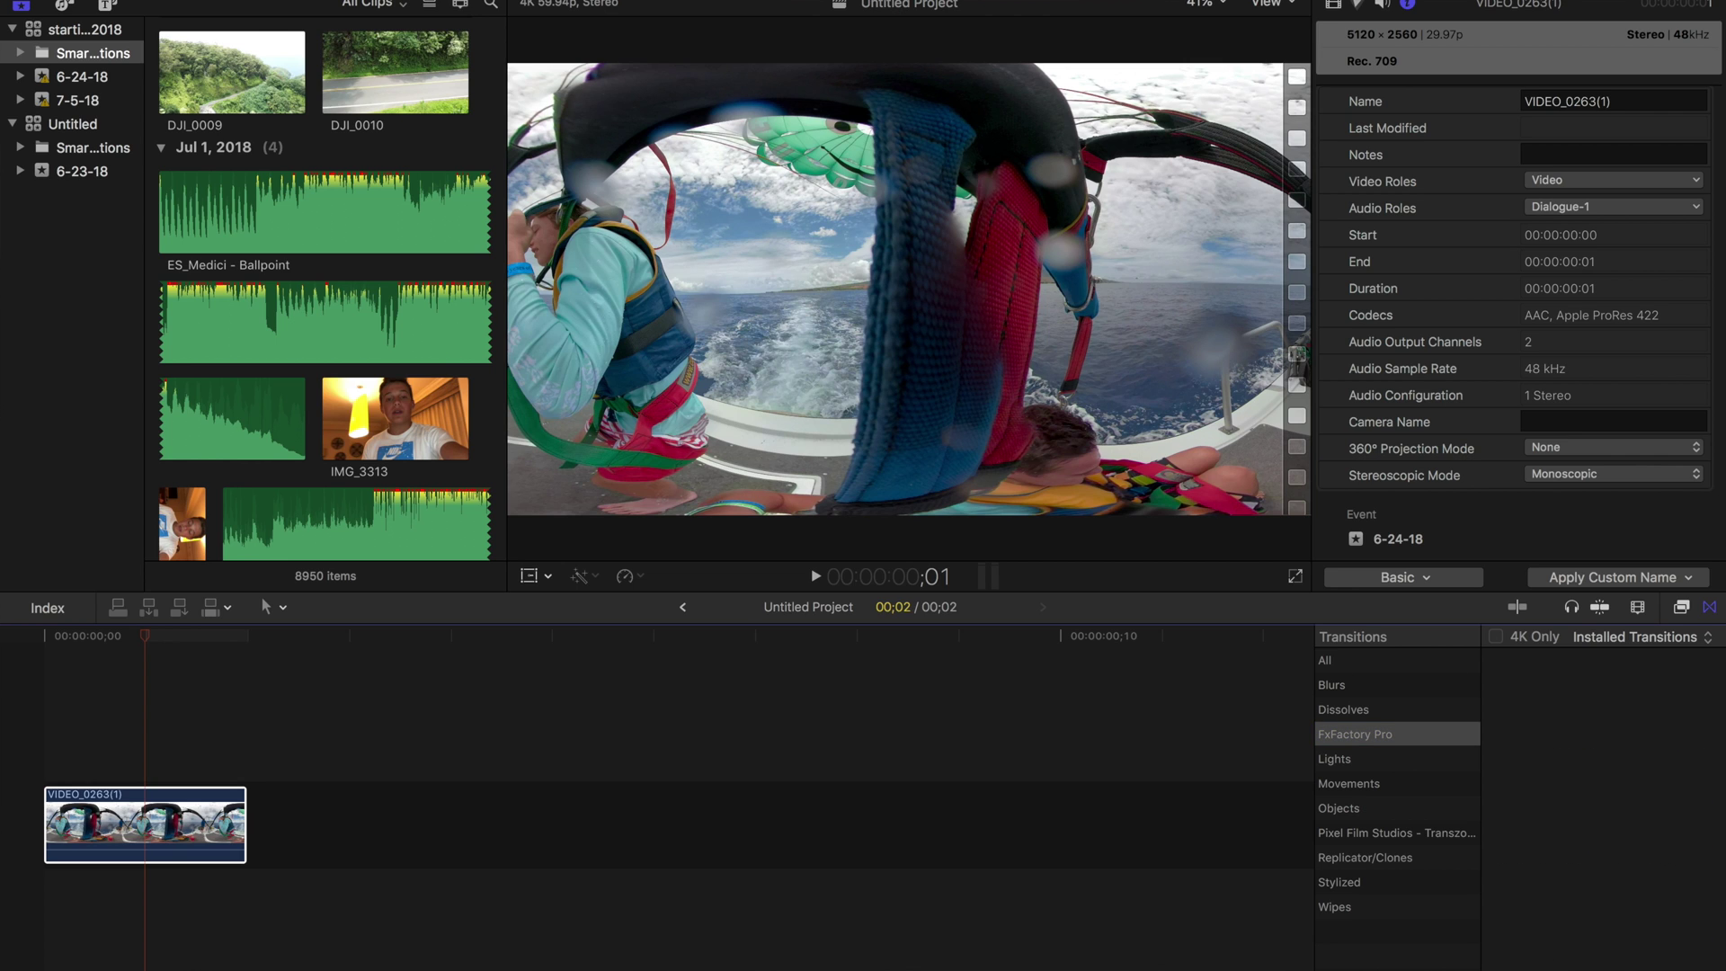
click(1379, 665)
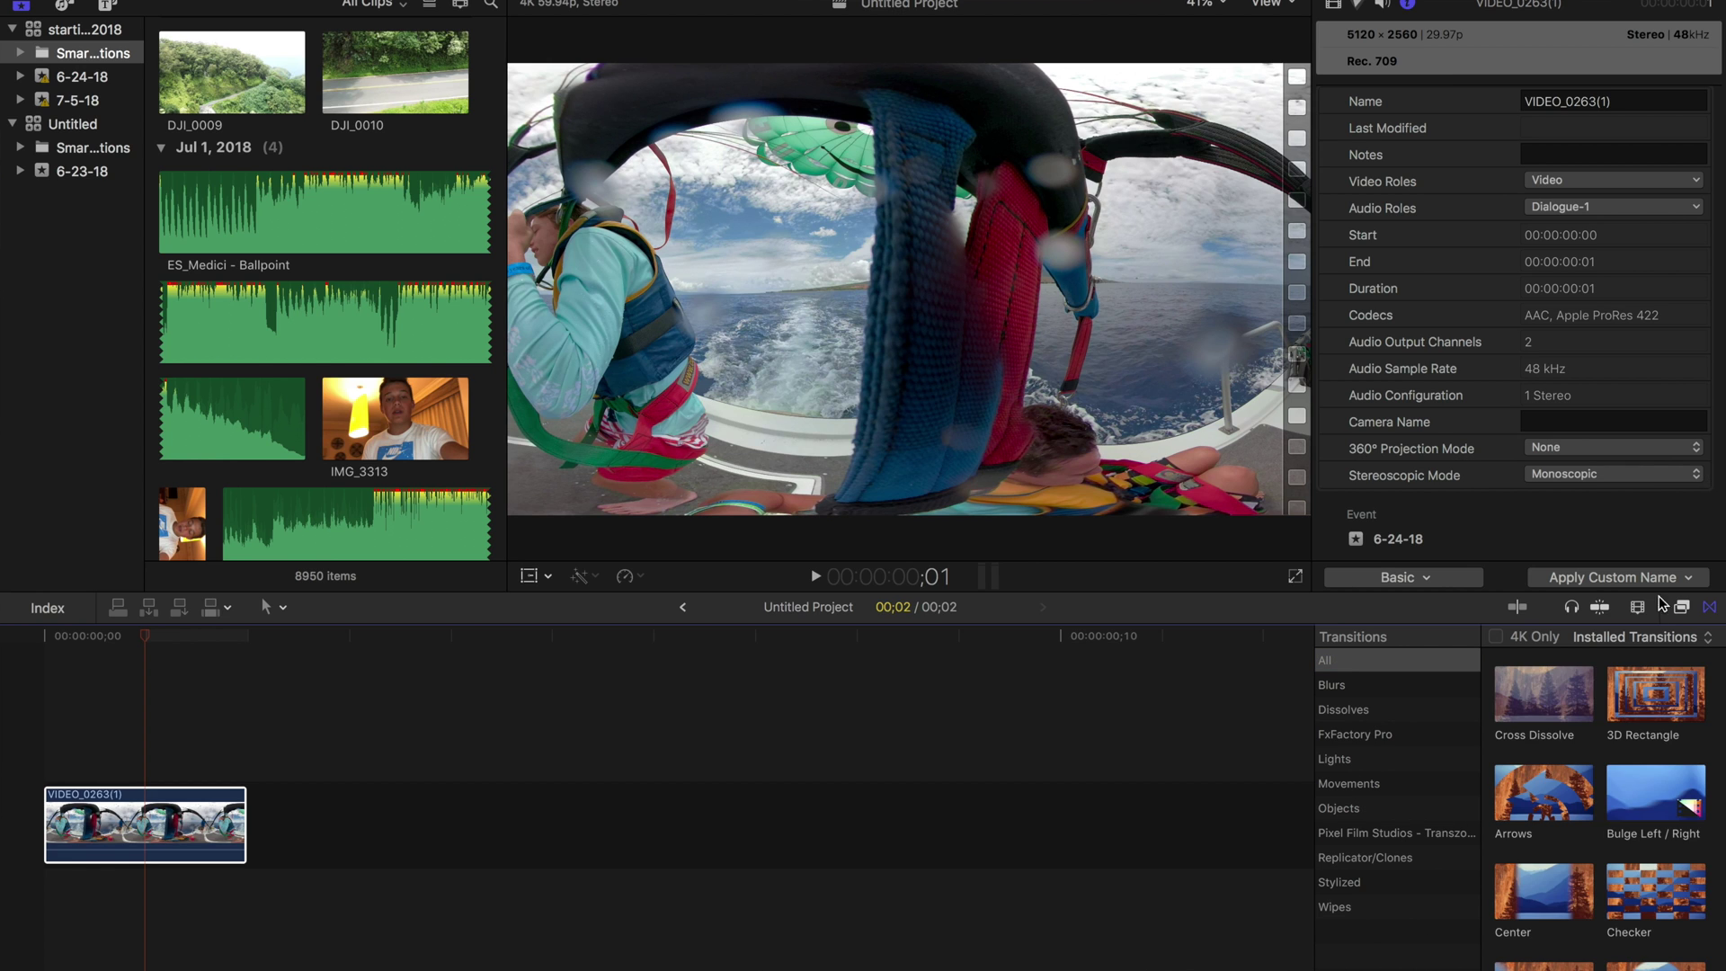
Step: Drag the Revolve 360 video effect from All effects onto the VIDEO_0263(1) clip
click(1680, 608)
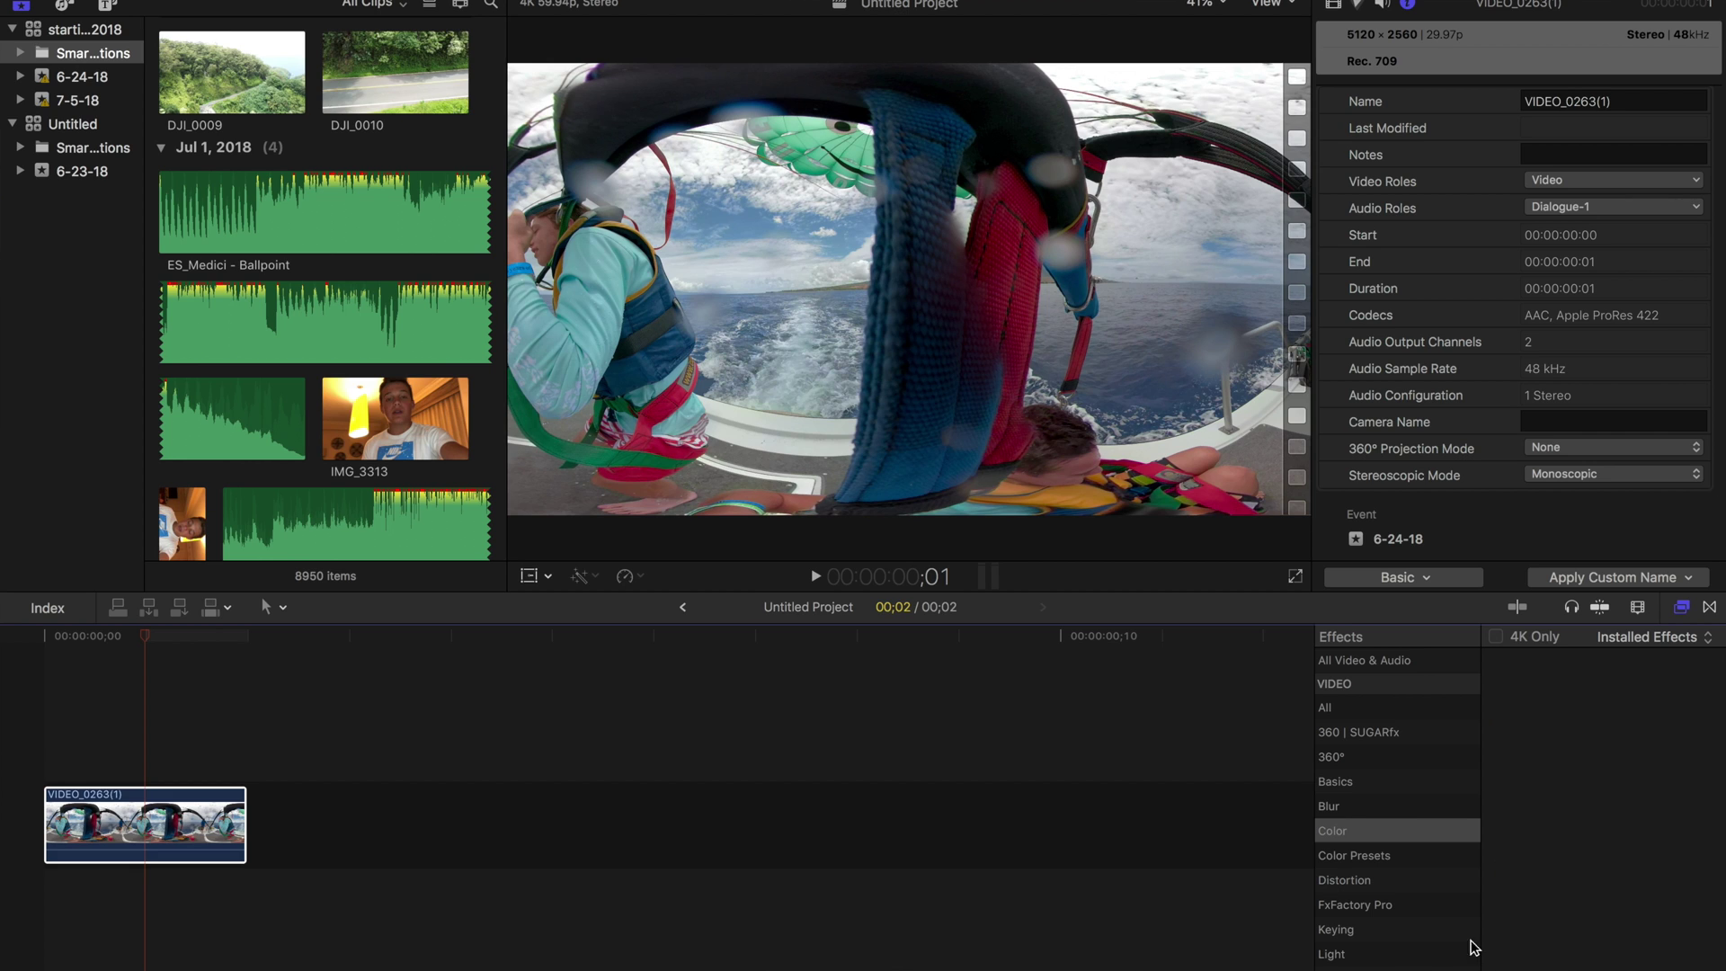
click(1336, 708)
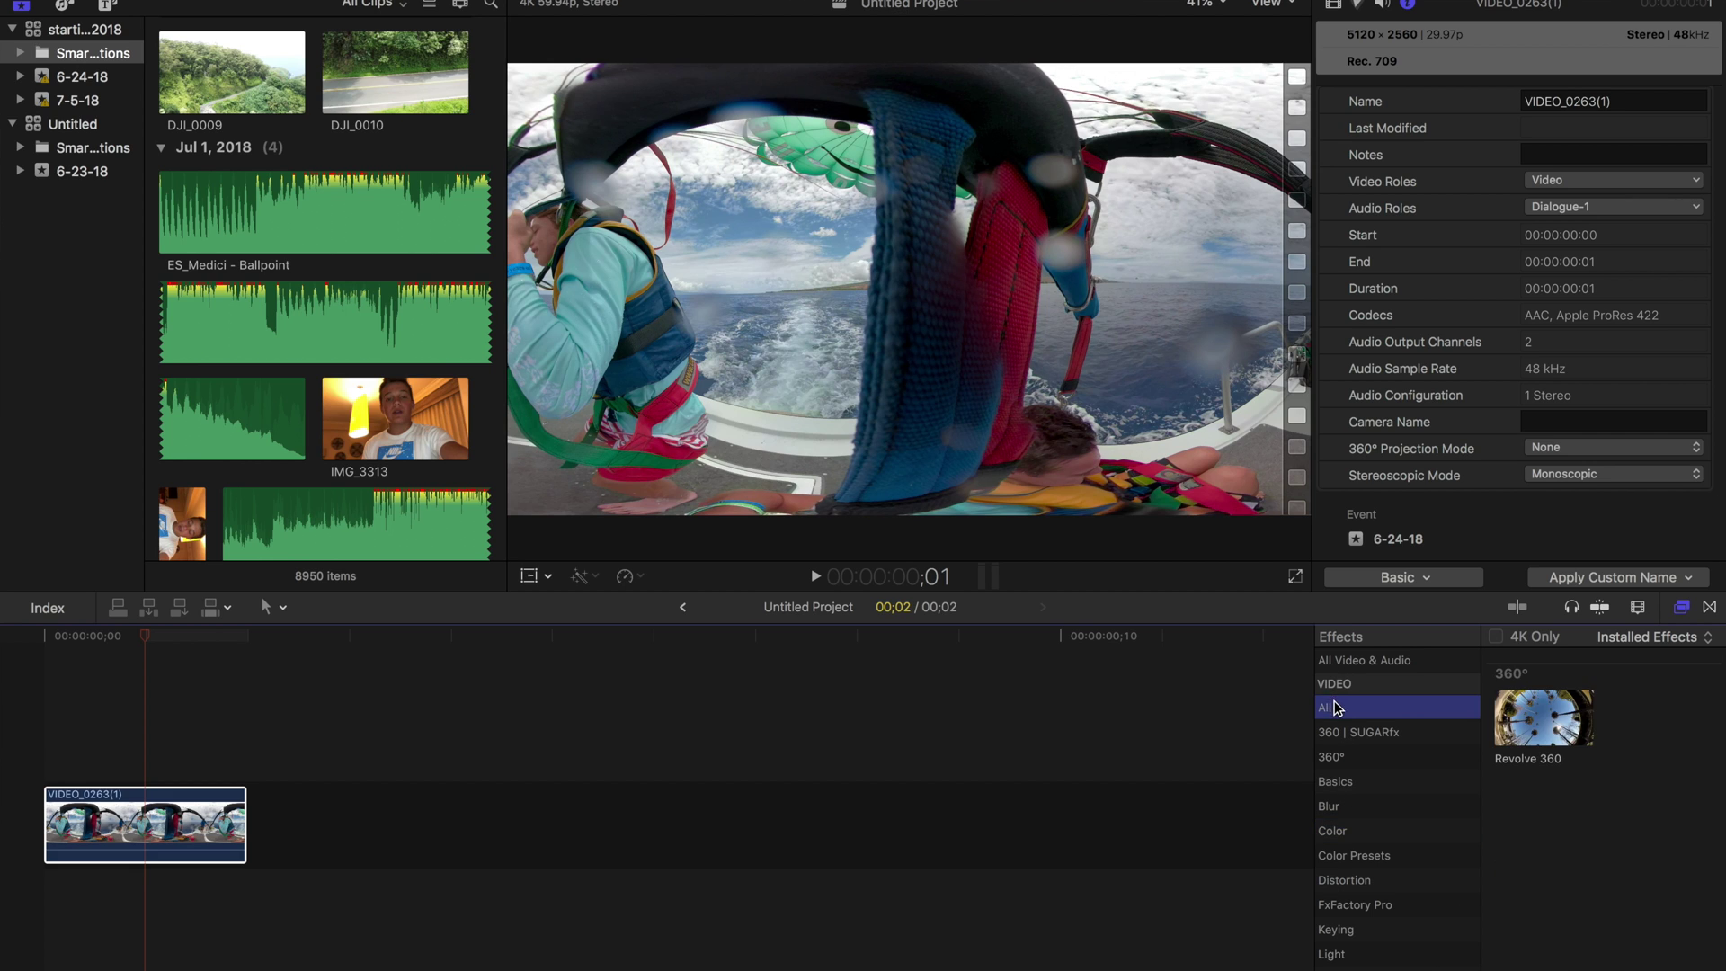
click(1560, 739)
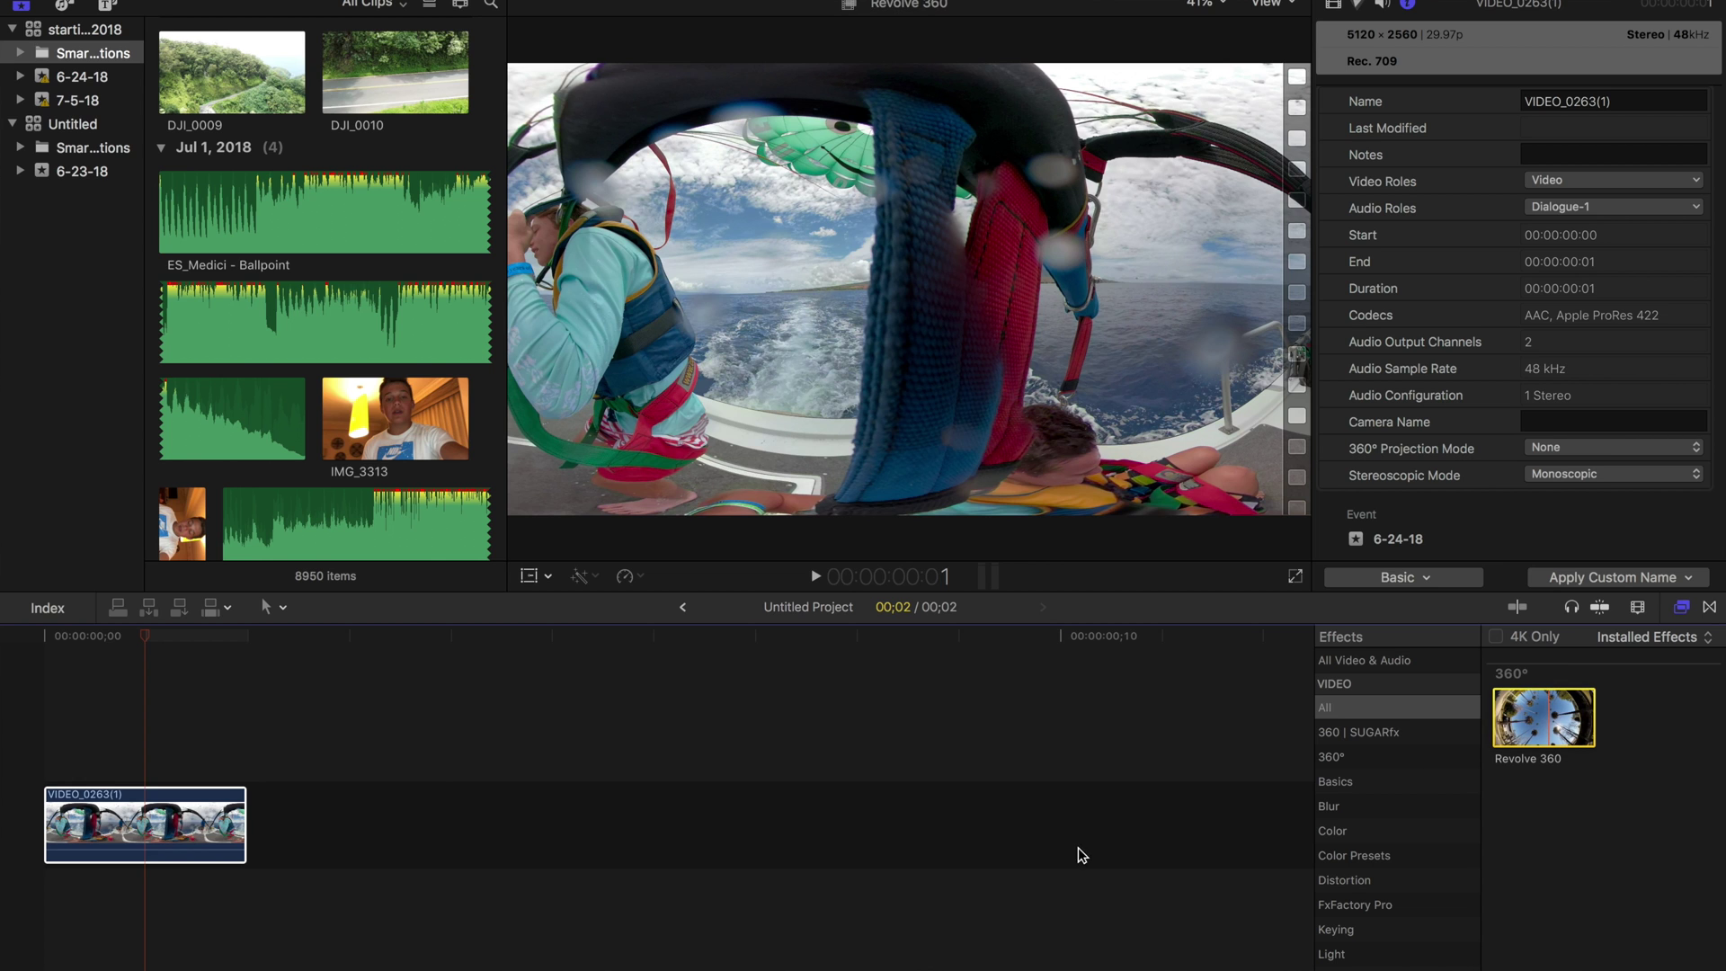
drag(209, 827, 203, 827)
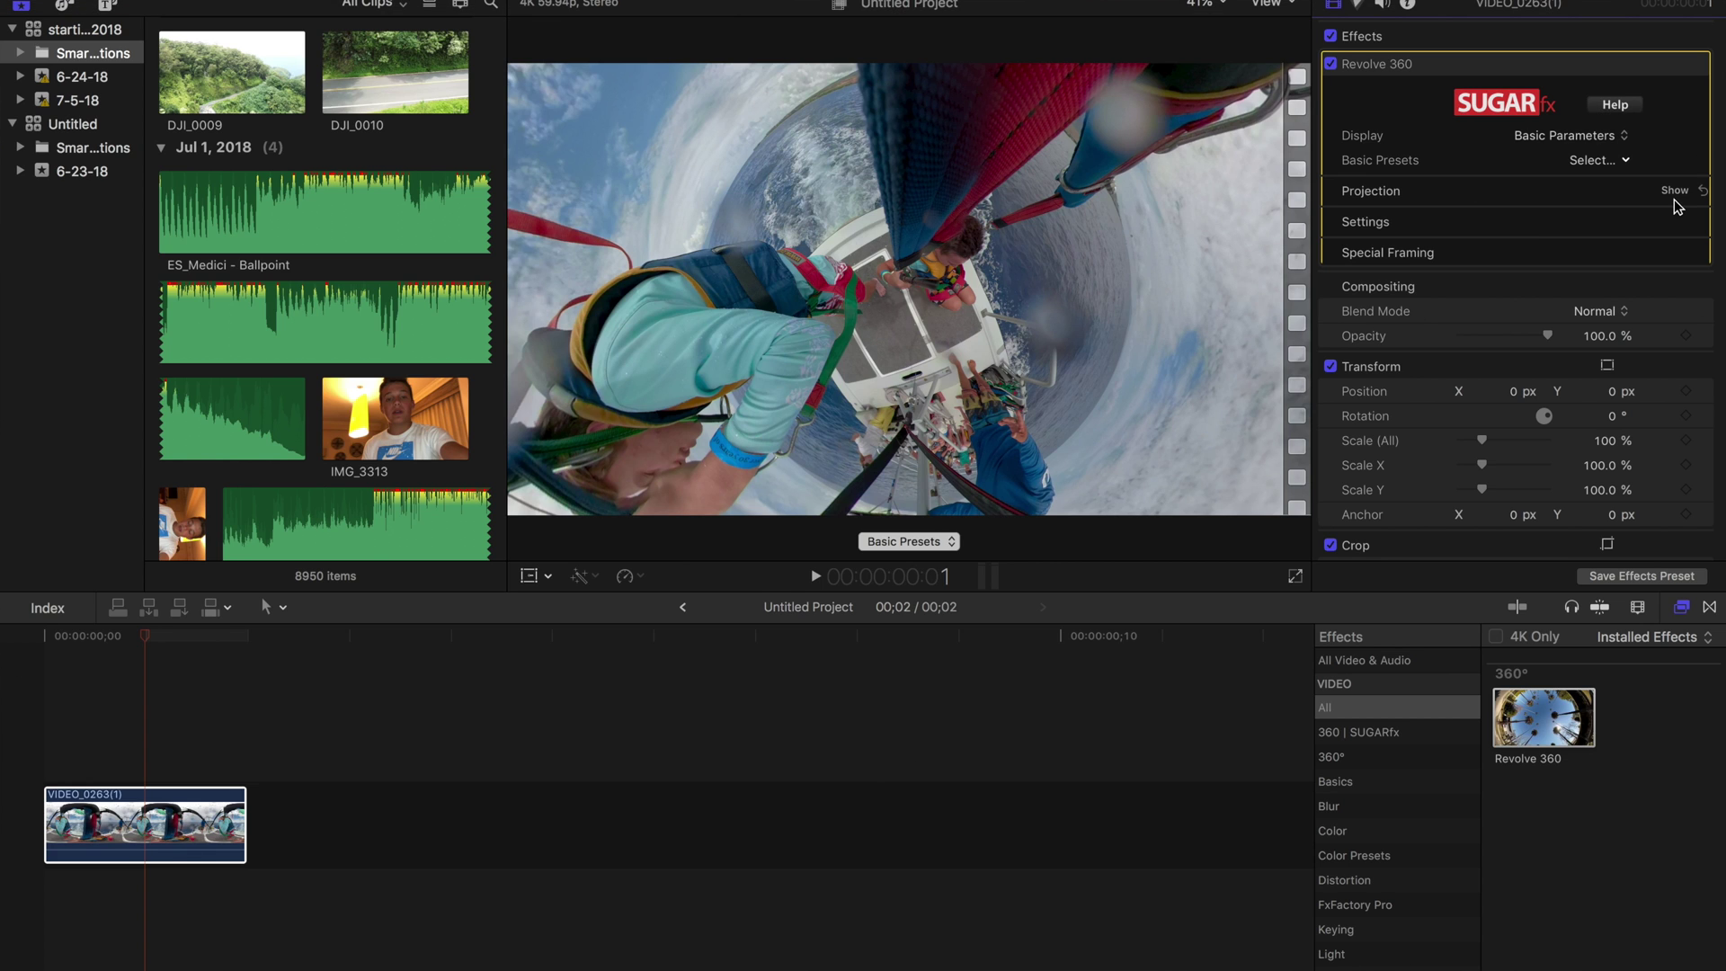
Step: Expand Revolve 360's Projection and Settings groups to view Front projection, Tilt -90, Fish Eye 71.0, Zoom 18.0%
click(1676, 191)
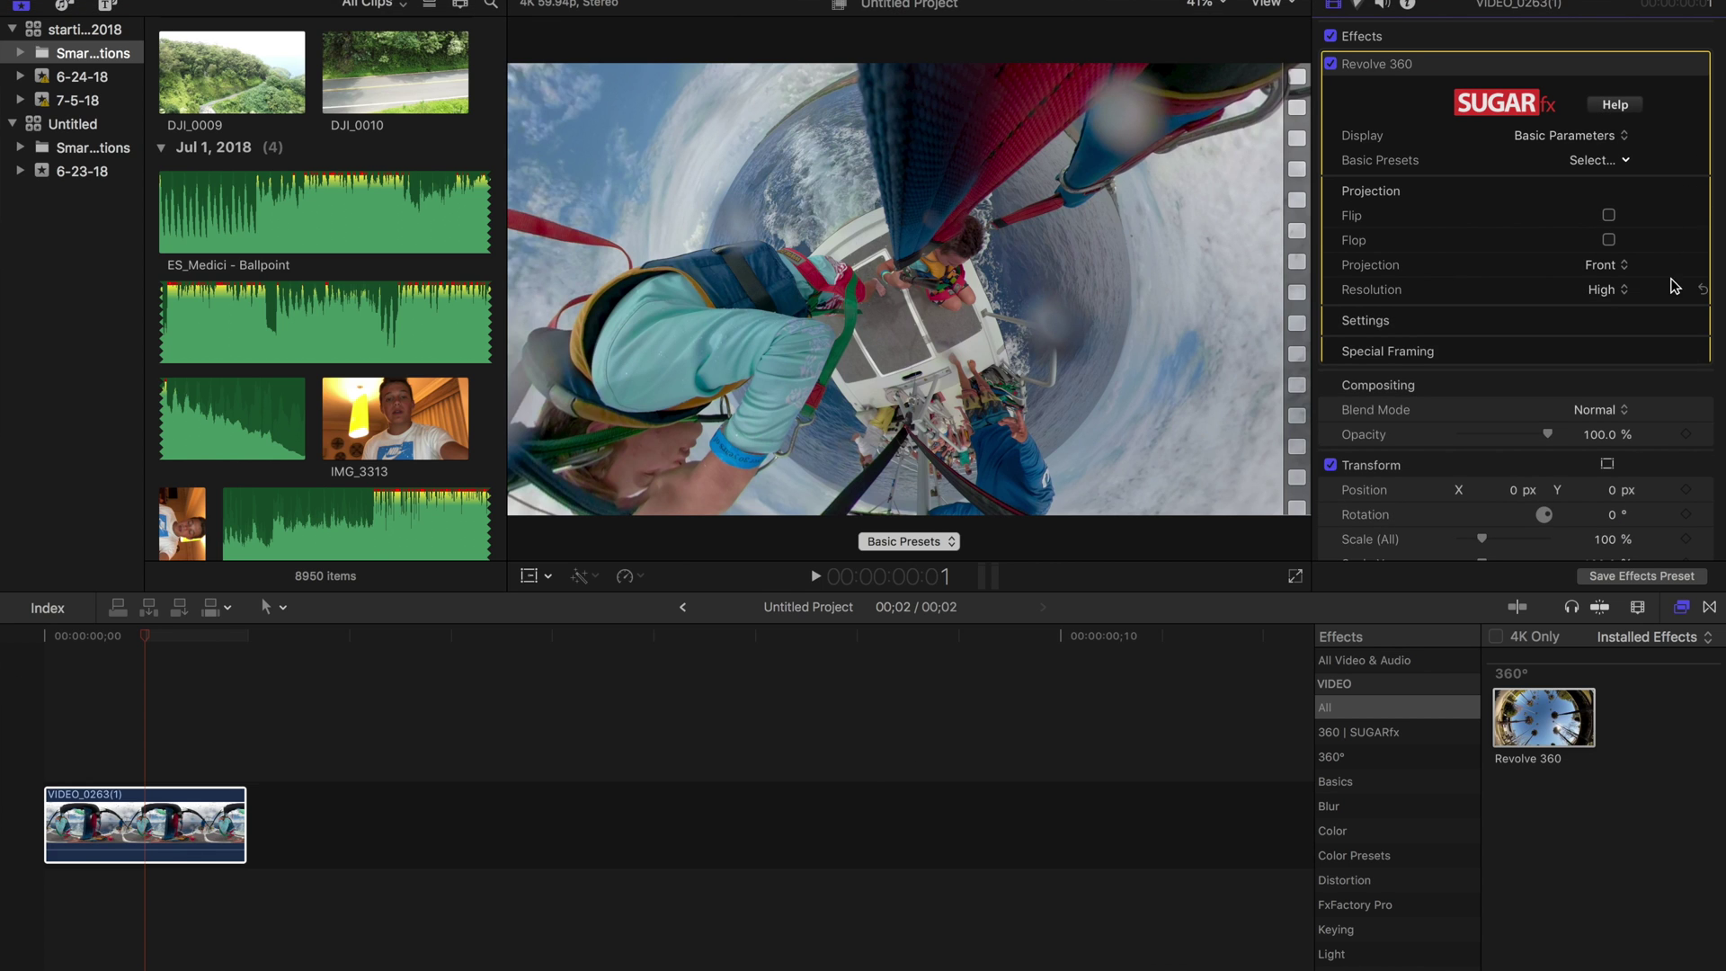
scroll(1674, 286, down, 1)
click(1674, 298)
scroll(1669, 317, down, 1)
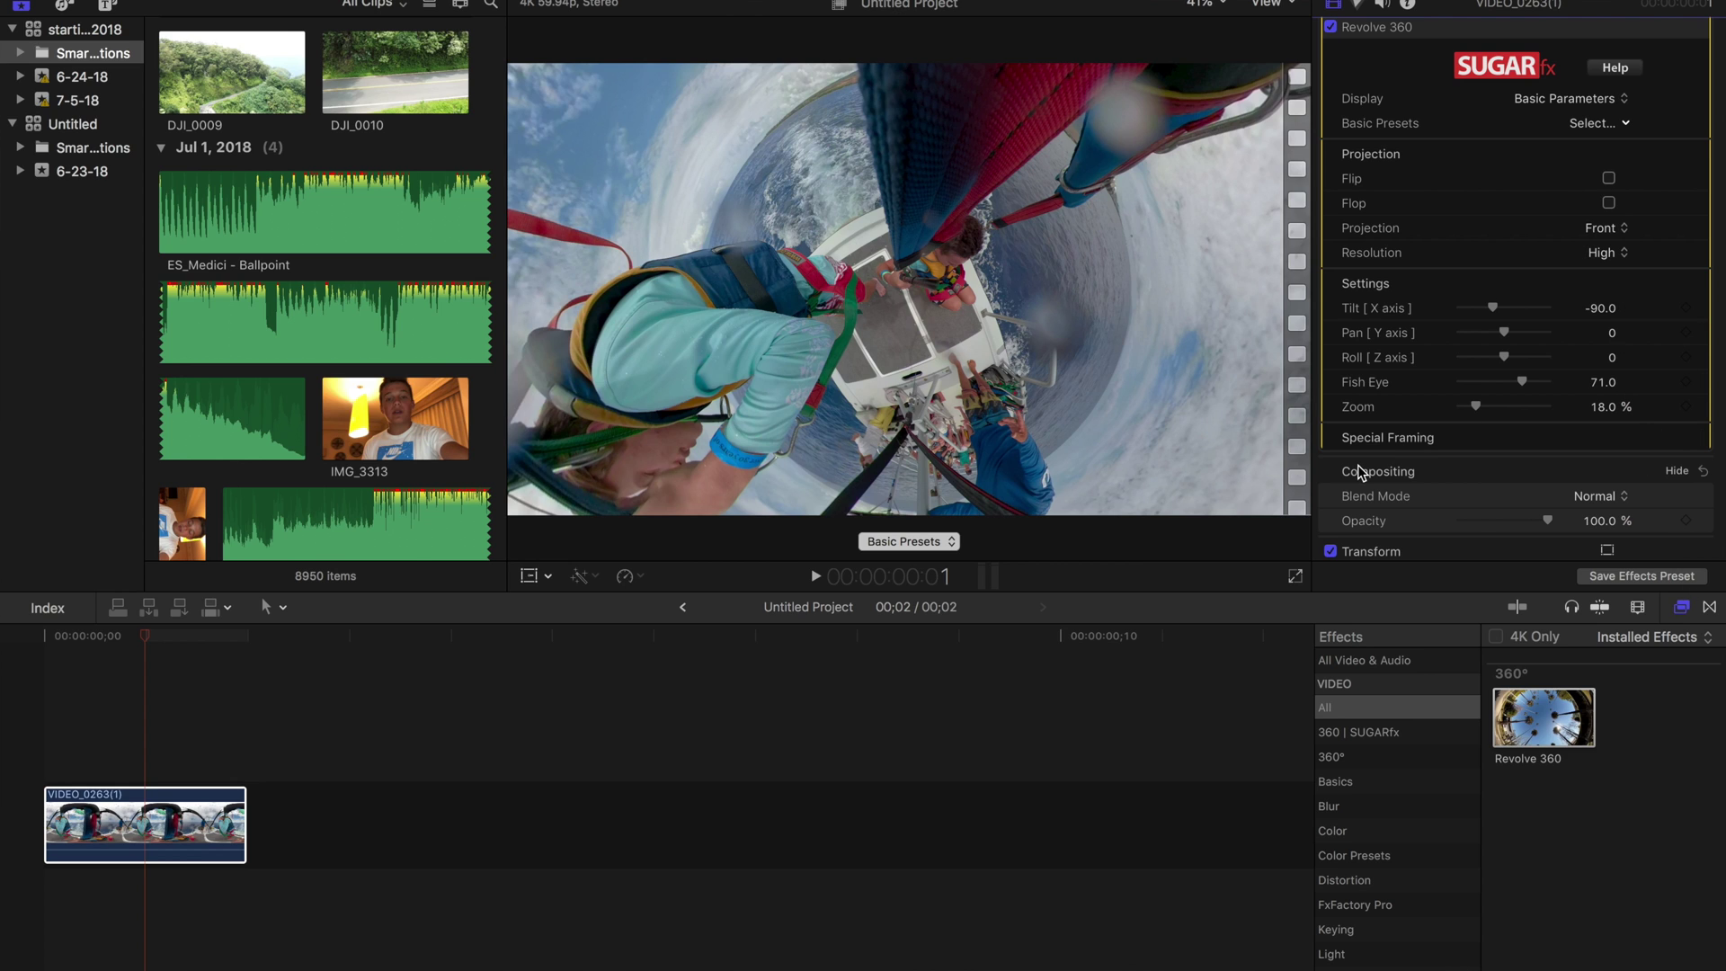
scroll(1352, 475, down, 1)
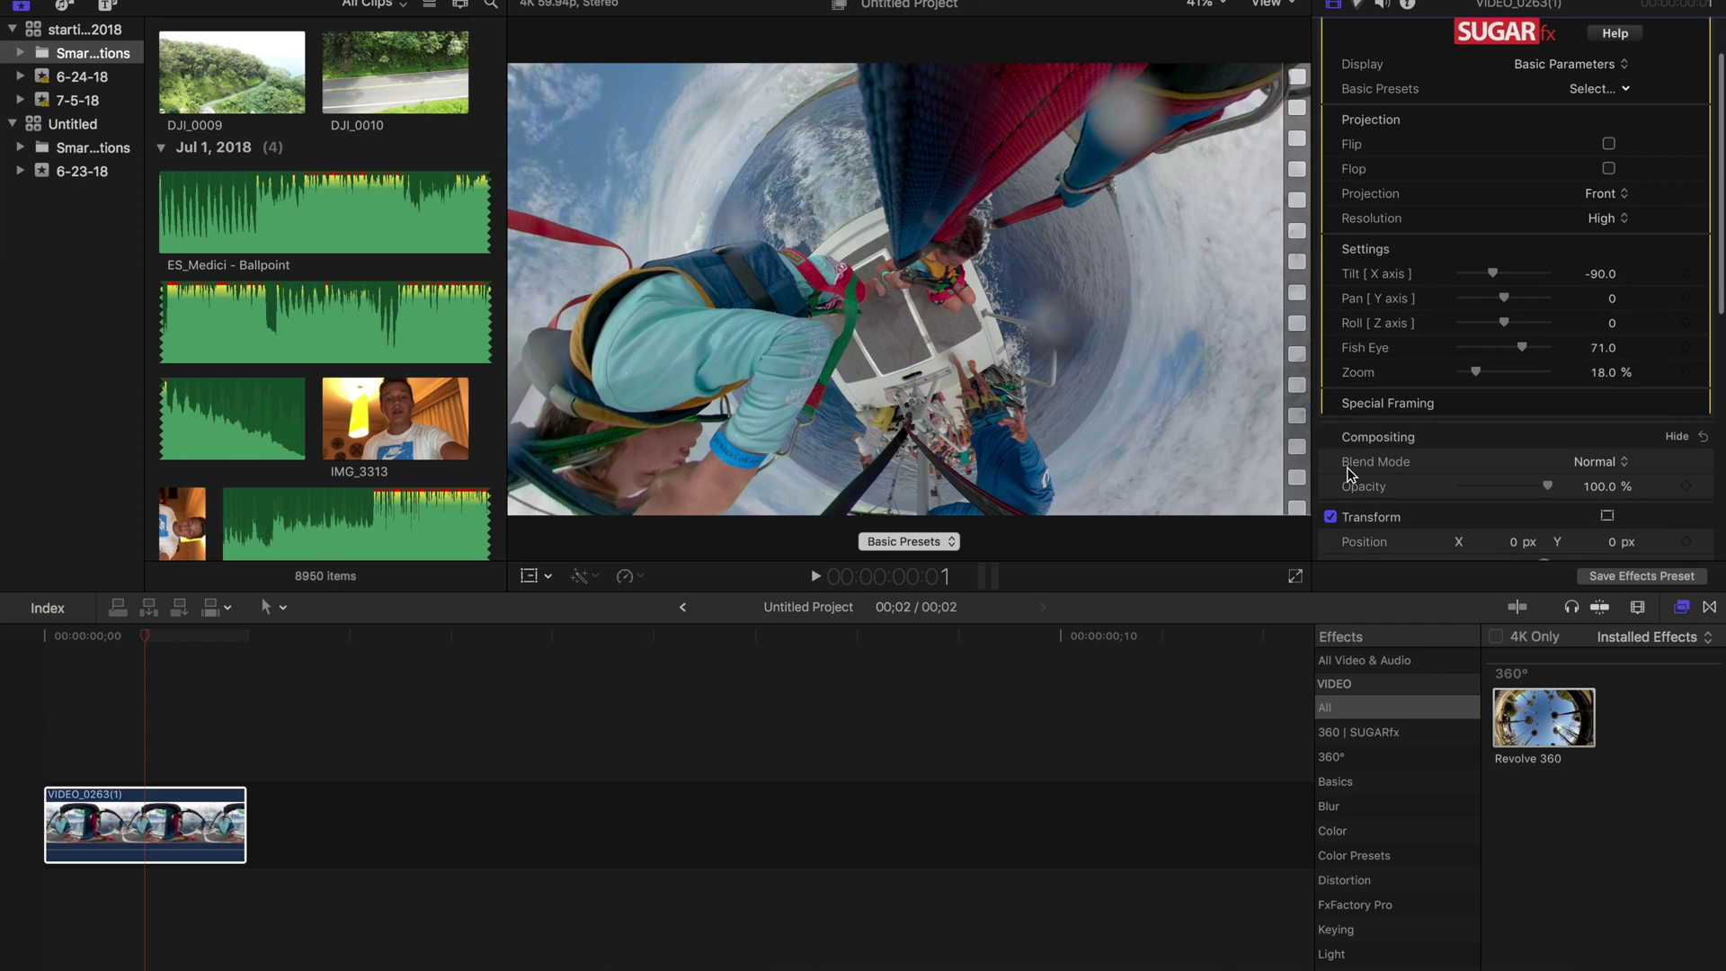